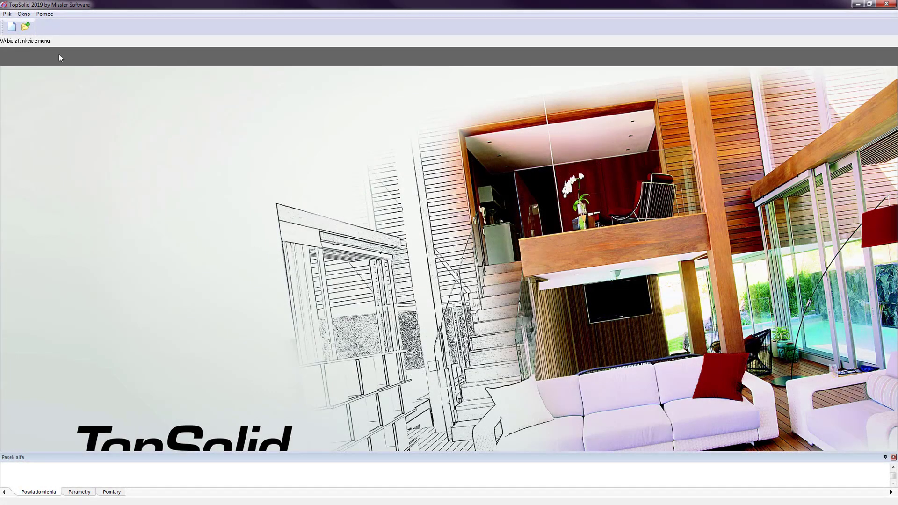
Start a new design document and place a 700 × 500 × 900 cubature controller named k.
{"action": "left_click", "coordinate": [12, 27]}
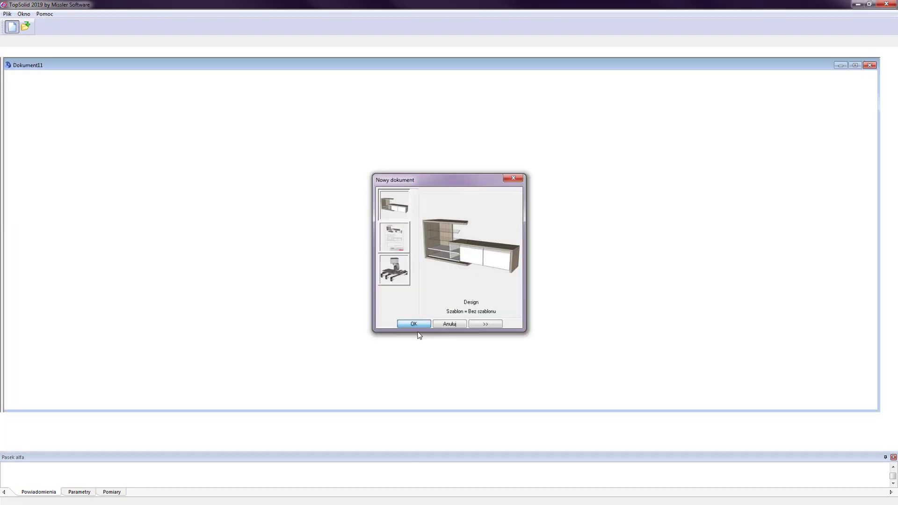
{"action": "left_click", "coordinate": [415, 325]}
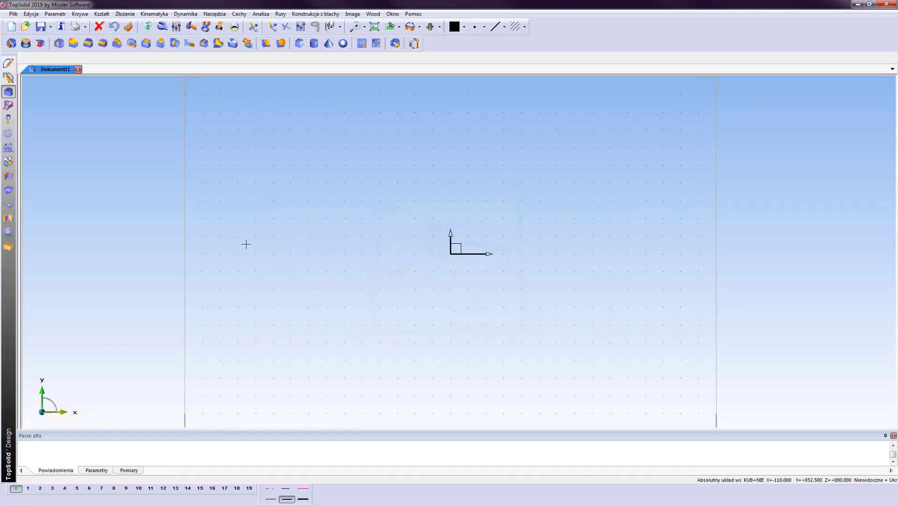
{"action": "left_click", "coordinate": [124, 16]}
{"action": "mouse_move", "coordinate": [149, 188]}
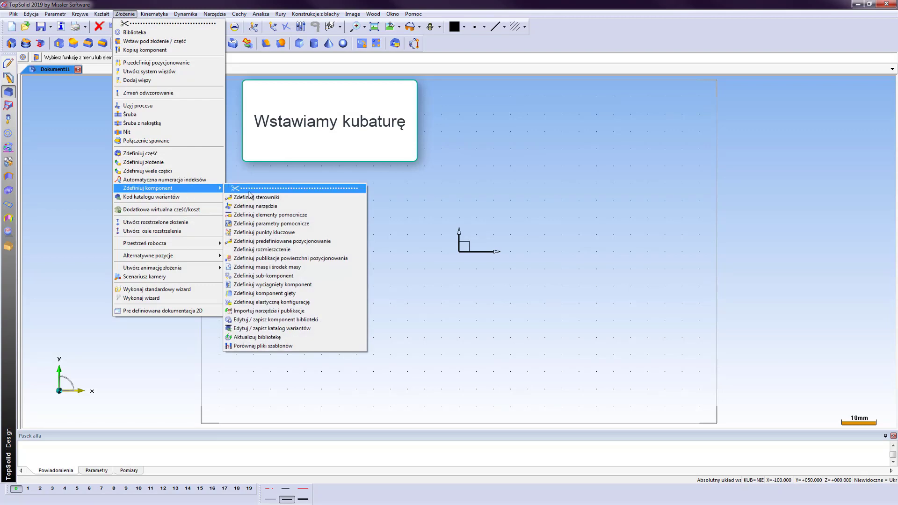
{"action": "left_click", "coordinate": [294, 198]}
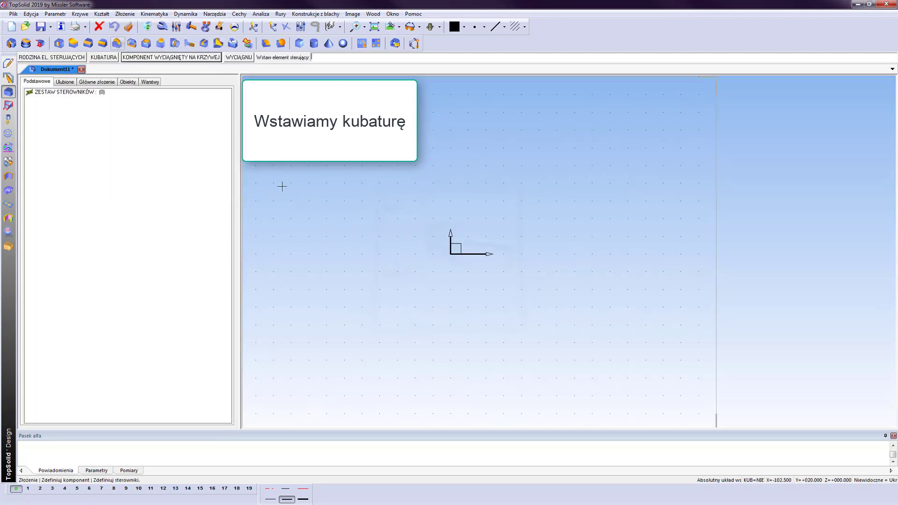
{"action": "left_click", "coordinate": [113, 59]}
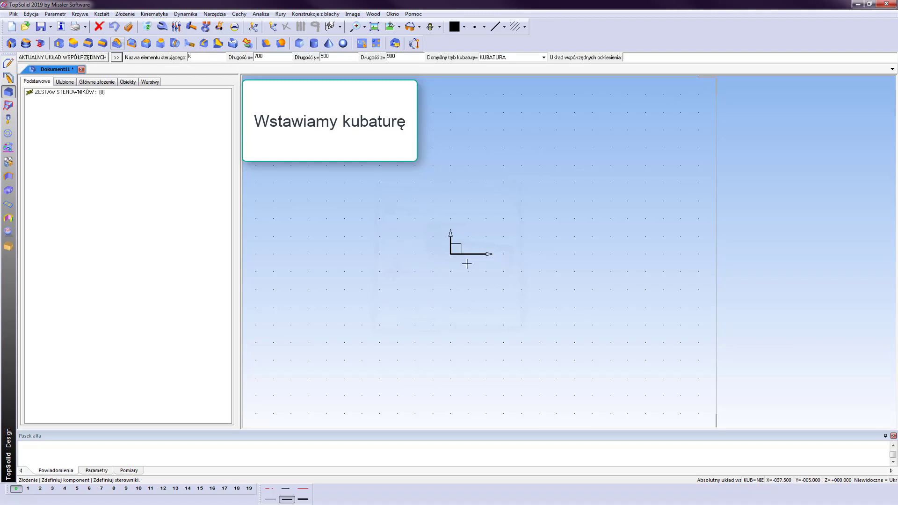
{"action": "scroll", "coordinate": [476, 212], "scroll_direction": "down", "scroll_amount": 2}
{"action": "left_click", "coordinate": [479, 171]}
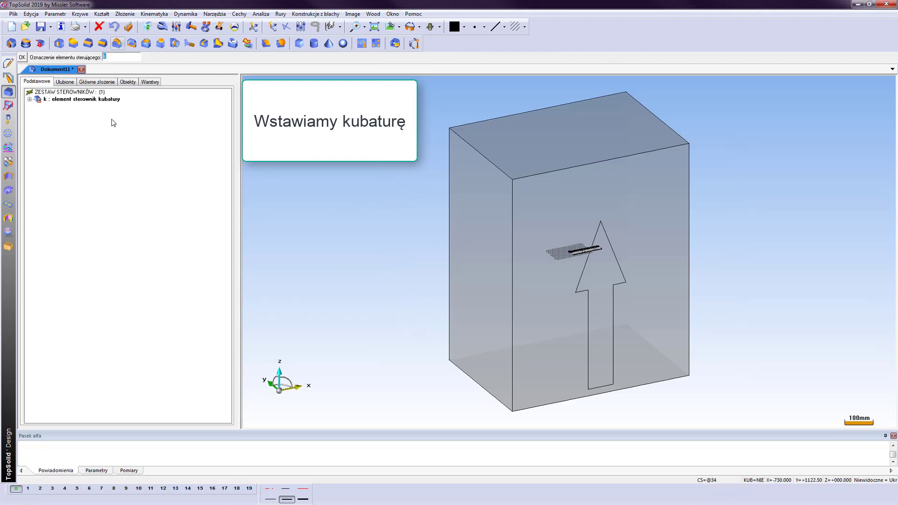
{"action": "left_click", "coordinate": [22, 57]}
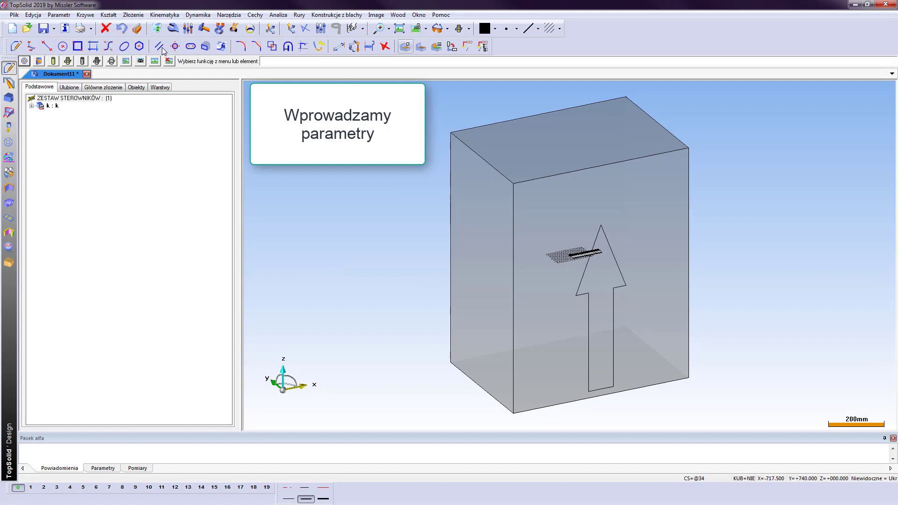
Create parameter n = 3 for the number of drawers.
{"action": "left_click", "coordinate": [59, 14]}
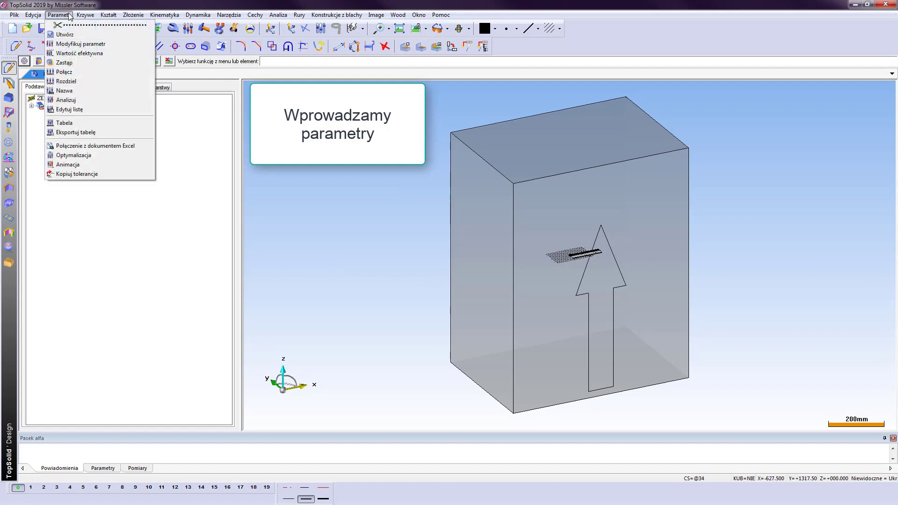
{"action": "left_click", "coordinate": [63, 34]}
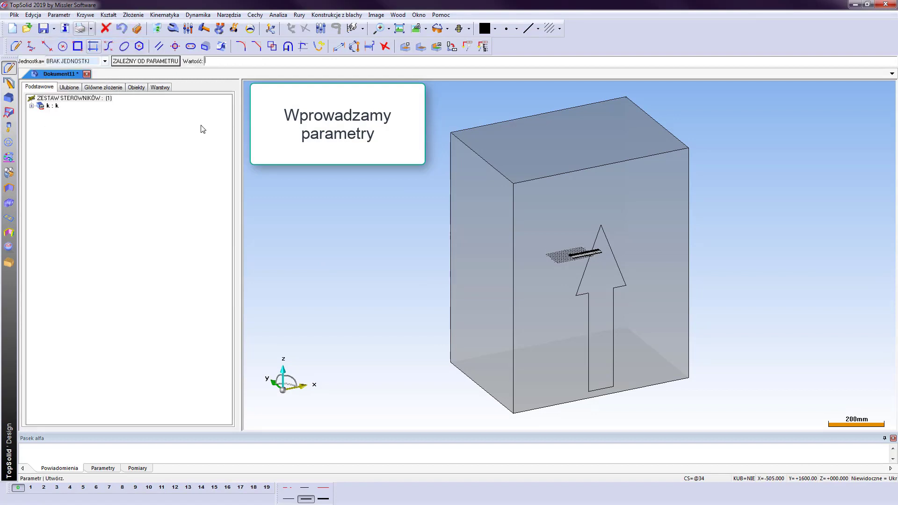
{"action": "type", "text": "3"}
{"action": "key", "text": "Return"}
{"action": "type", "text": "r"}
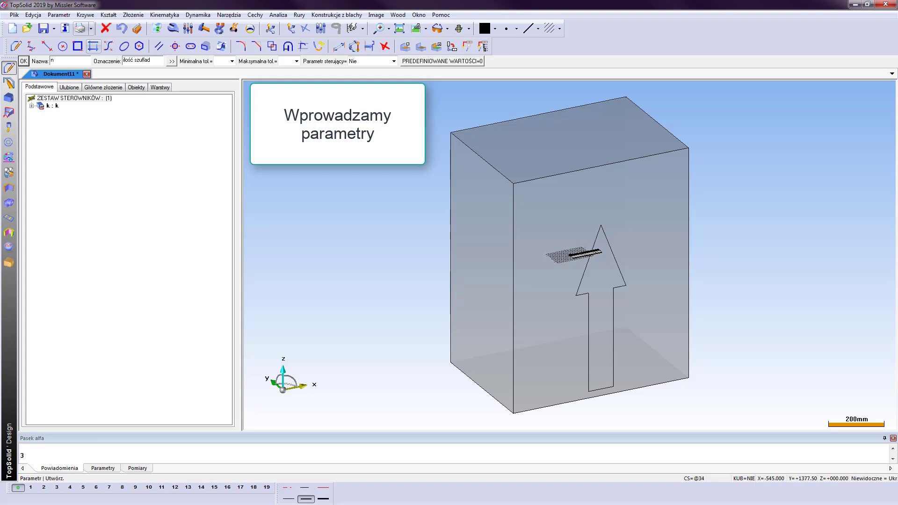
{"action": "key", "text": "Return"}
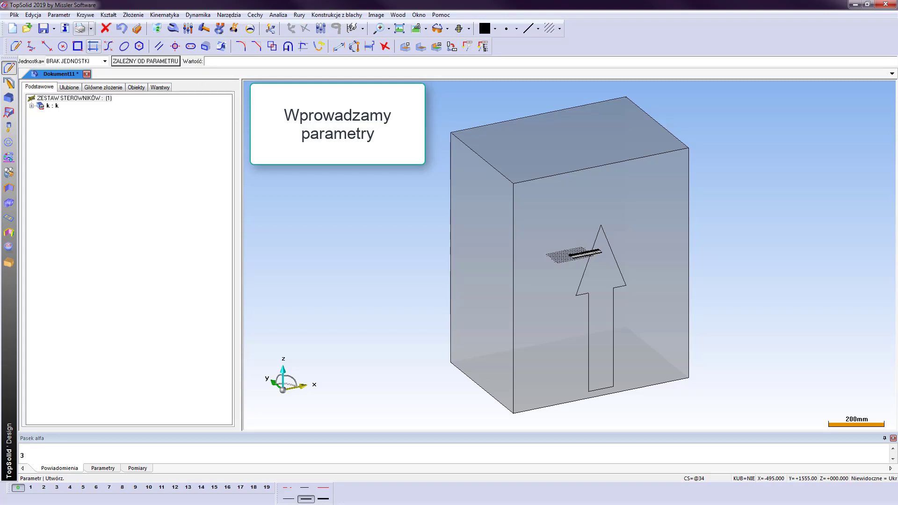
Create length parameter sf = 2 mm described as the front gap.
{"action": "left_click", "coordinate": [105, 61]}
{"action": "left_click", "coordinate": [61, 77]}
{"action": "key", "text": "Return"}
{"action": "key", "text": "Tab"}
{"action": "type", "text": "sz"}
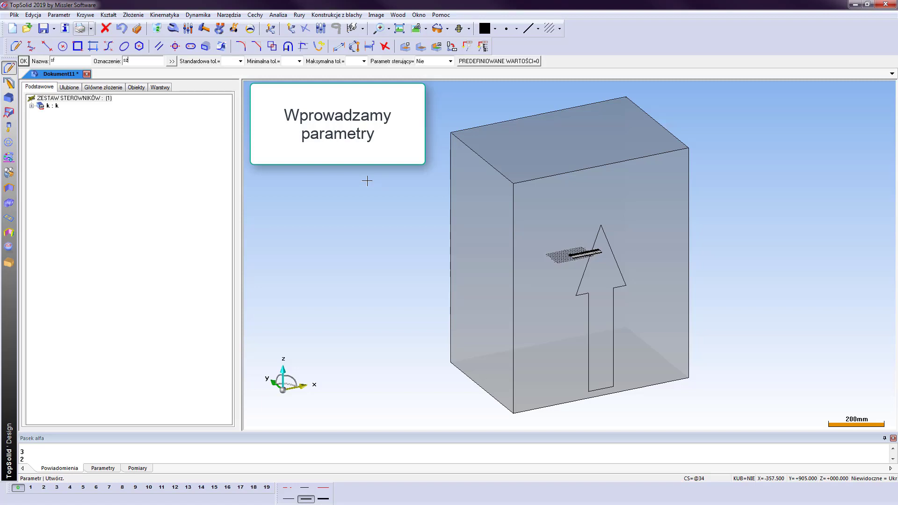
{"action": "type", "text": "czelina frontu"}
{"action": "key", "text": "Return"}
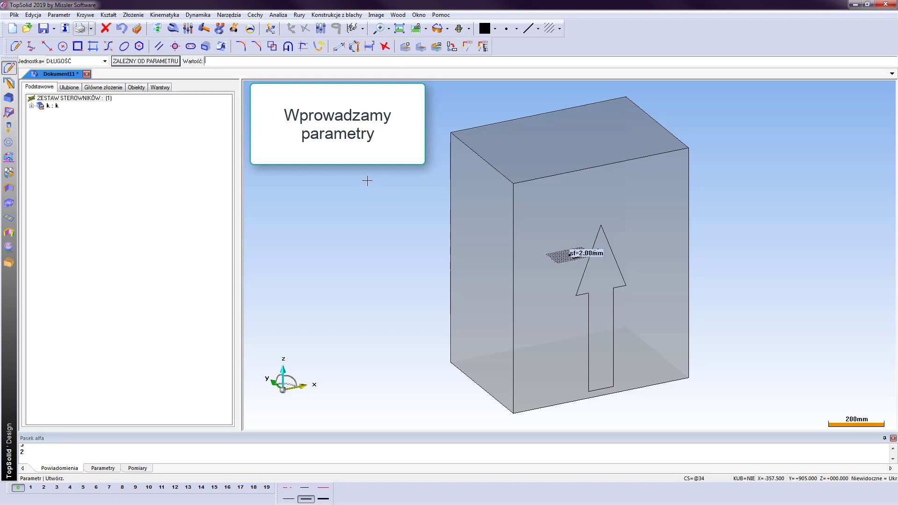
Create parameter g = 18 mm for the board thickness.
{"action": "type", "text": "18"}
{"action": "key", "text": "Return"}
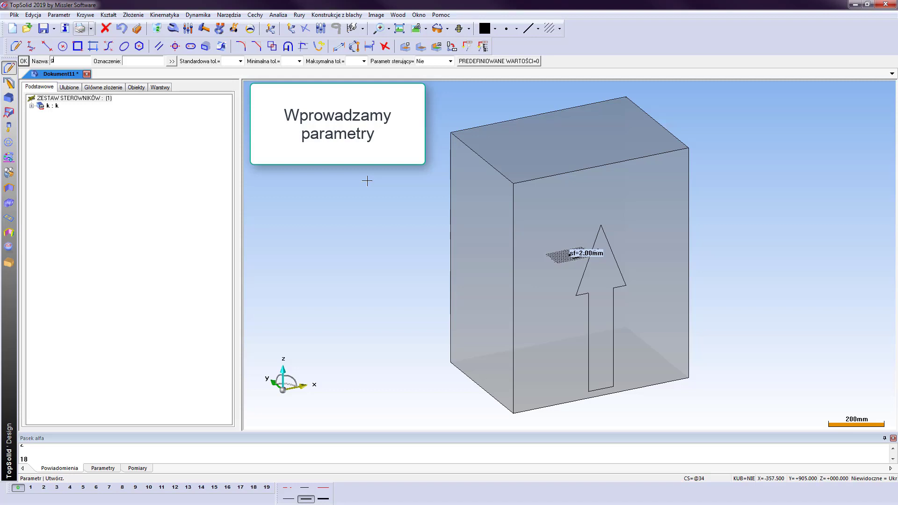
{"action": "key", "text": "Tab"}
{"action": "type", "text": "gr"}
{"action": "key", "text": "Return"}
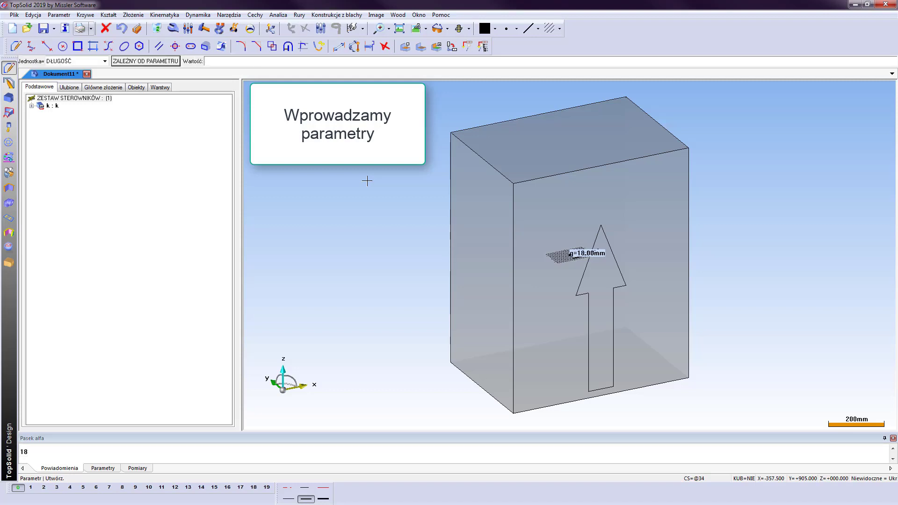
Create upper and lower gap parameters sfg and sfd, both (g-sf)/2+sf.
{"action": "type", "text": "f)/2+sf"}
{"action": "key", "text": "Return"}
{"action": "type", "text": "sfg"}
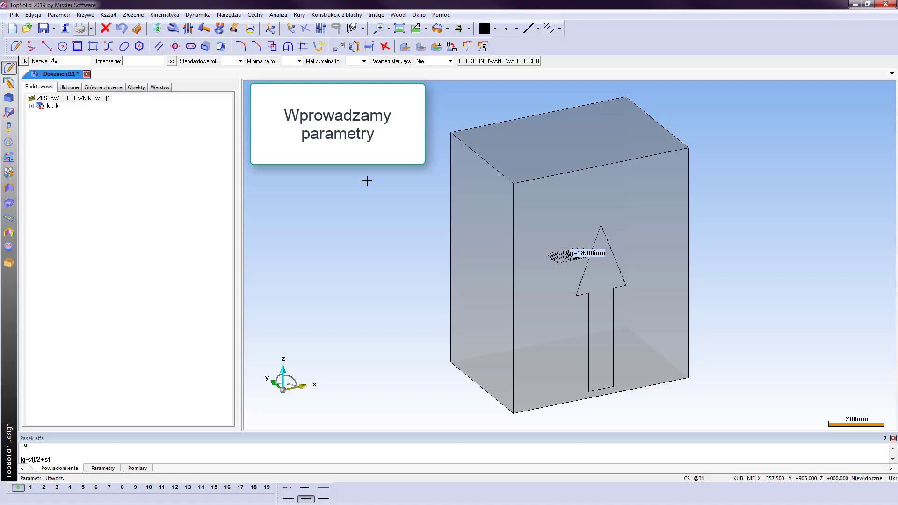
{"action": "type", "text": "szczeli"}
{"action": "type", "text": "tu g"}
{"action": "type", "text": "órna"}
{"action": "key", "text": "Return"}
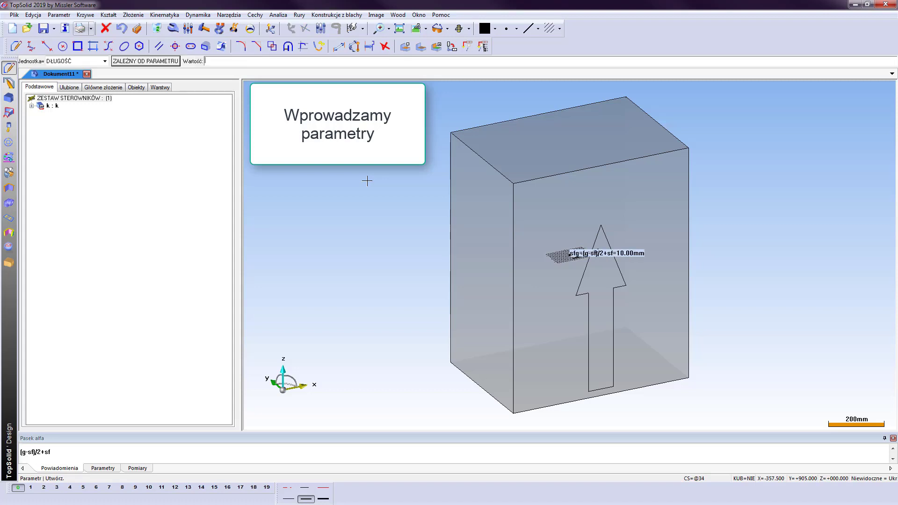
{"action": "type", "text": "[d-sf"}
{"action": "type", "text": ")/2+sf"}
{"action": "key", "text": "Return"}
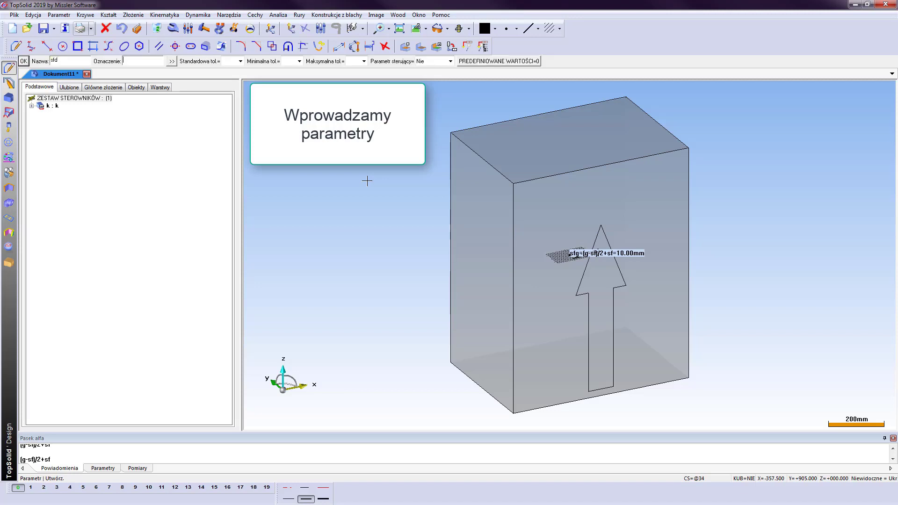
{"action": "type", "text": "szczelina frontu dc"}
{"action": "key", "text": "Return"}
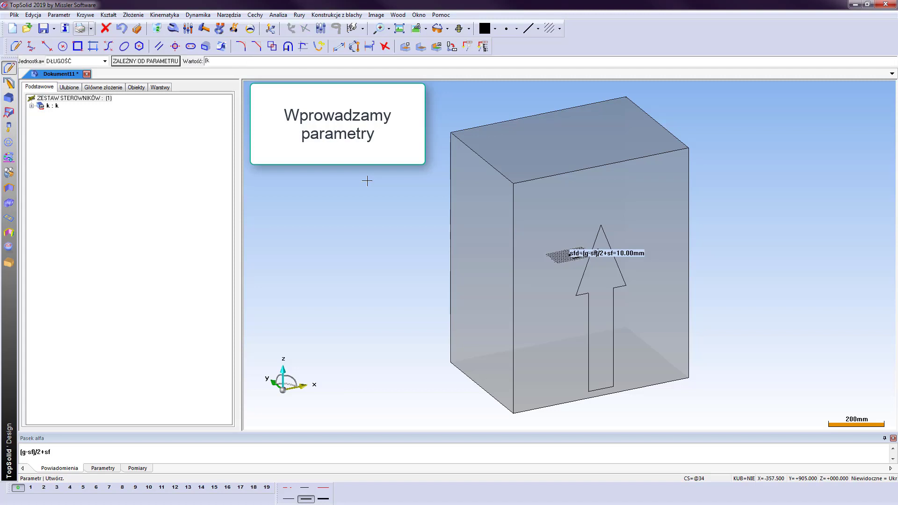
Create front height wf = (k.z+g+g-sfg-sfd-(n-1)*sf)/n, evaluating to 304 mm.
{"action": "type", "text": "z"}
{"action": "type", "text": "+g+d"}
{"action": "key", "text": "Return"}
{"action": "type", "text": "w"}
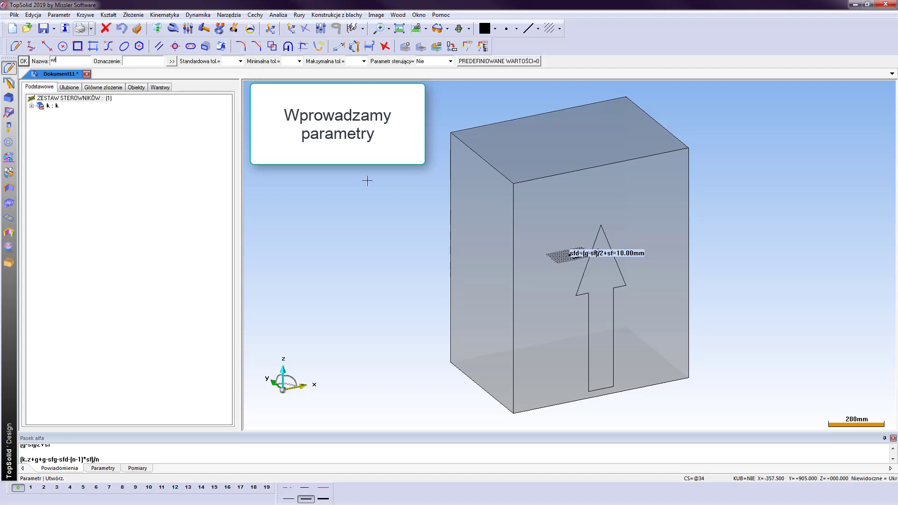
{"action": "key", "text": "Tab"}
{"action": "type", "text": "wys"}
{"action": "key", "text": "Return"}
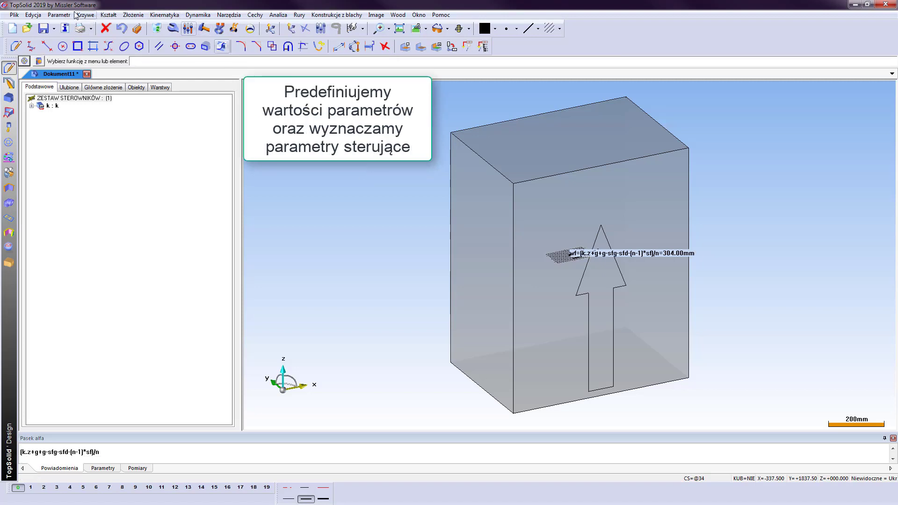
In the parameter list, make n, sfd and sfg driving parameters.
{"action": "left_click", "coordinate": [70, 14]}
{"action": "left_click", "coordinate": [93, 109]}
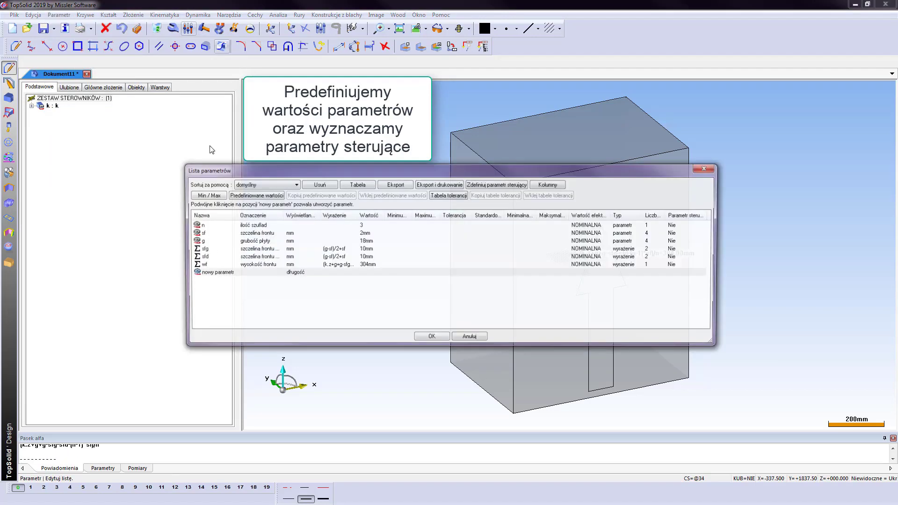
{"action": "left_click", "coordinate": [681, 227]}
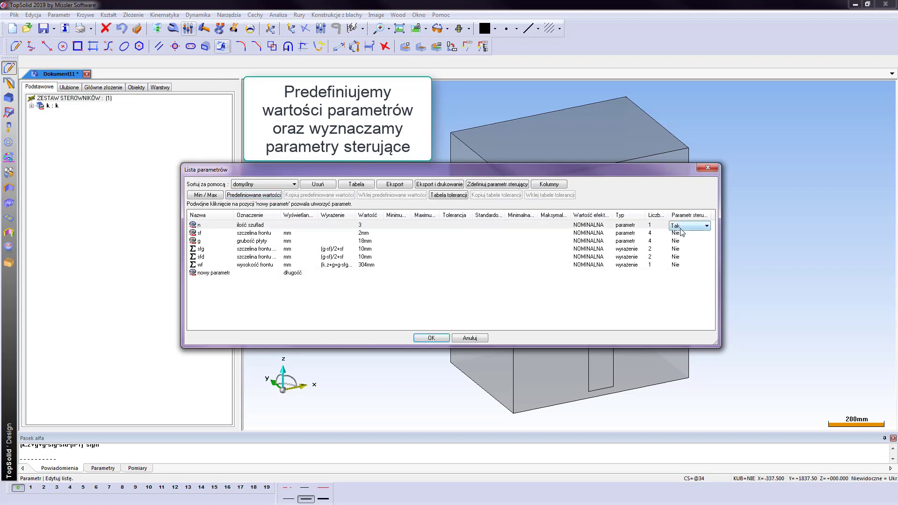
{"action": "left_click", "coordinate": [681, 230]}
{"action": "left_click", "coordinate": [679, 259]}
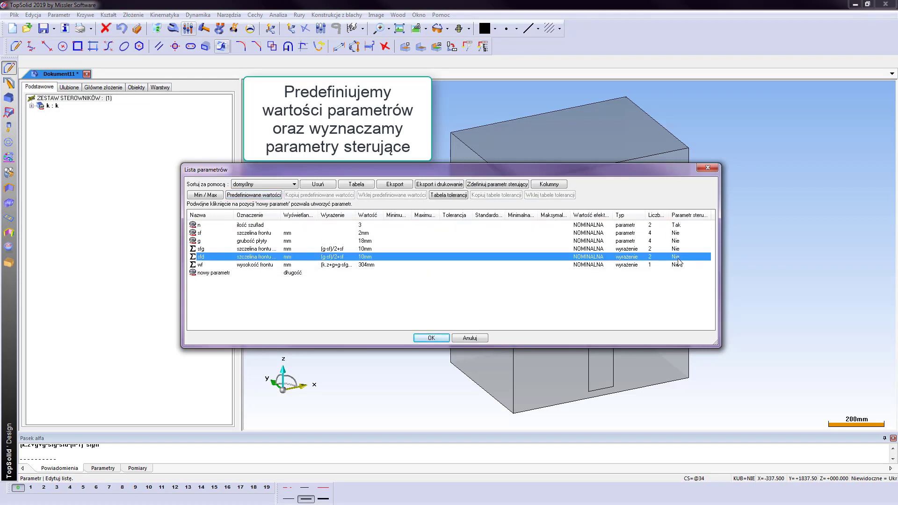
{"action": "left_click", "coordinate": [680, 257]}
{"action": "left_click", "coordinate": [684, 249]}
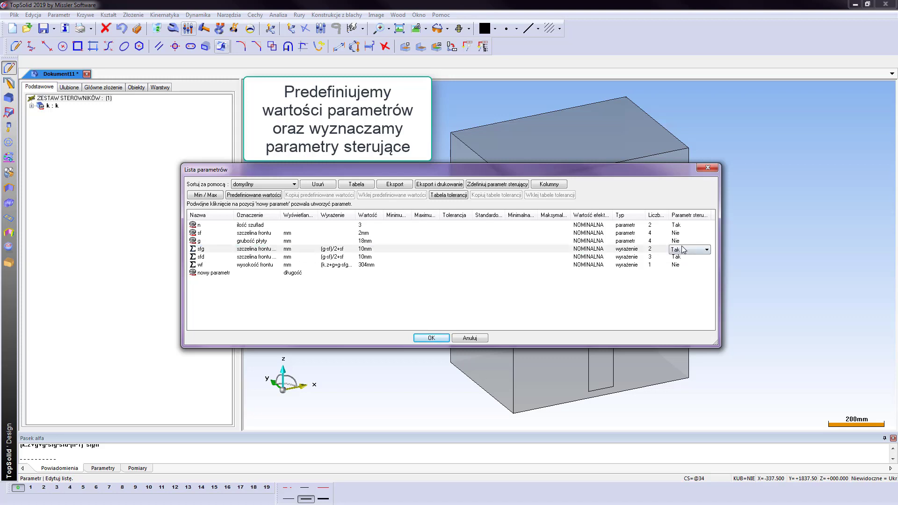
{"action": "left_click", "coordinate": [684, 249]}
{"action": "left_click", "coordinate": [690, 259]}
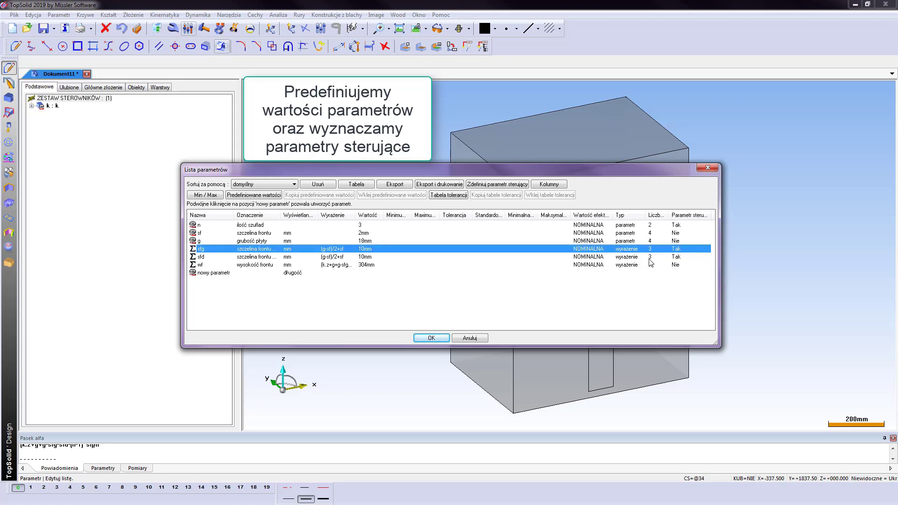
Add preset gap values 10 'miedzy frontami' and 0 'brak szczeliny'.
{"action": "left_click", "coordinate": [244, 196]}
{"action": "left_click", "coordinate": [384, 242]}
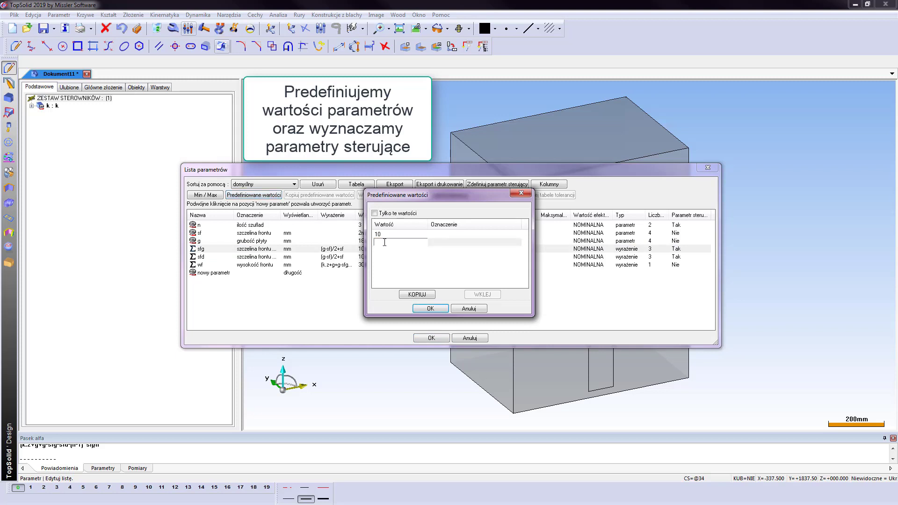
{"action": "left_click", "coordinate": [451, 245]}
{"action": "type", "text": "brak szczeliny"}
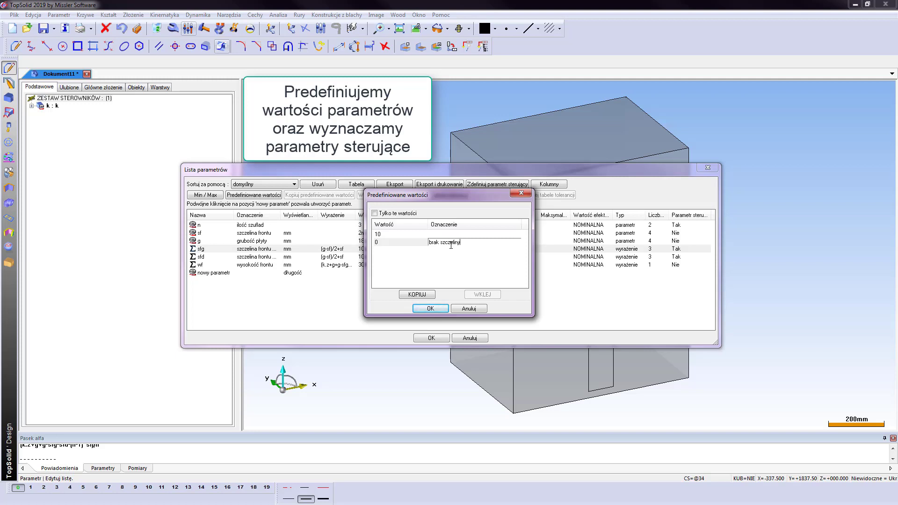
{"action": "left_click", "coordinate": [457, 234]}
{"action": "type", "text": "miedzy frontami"}
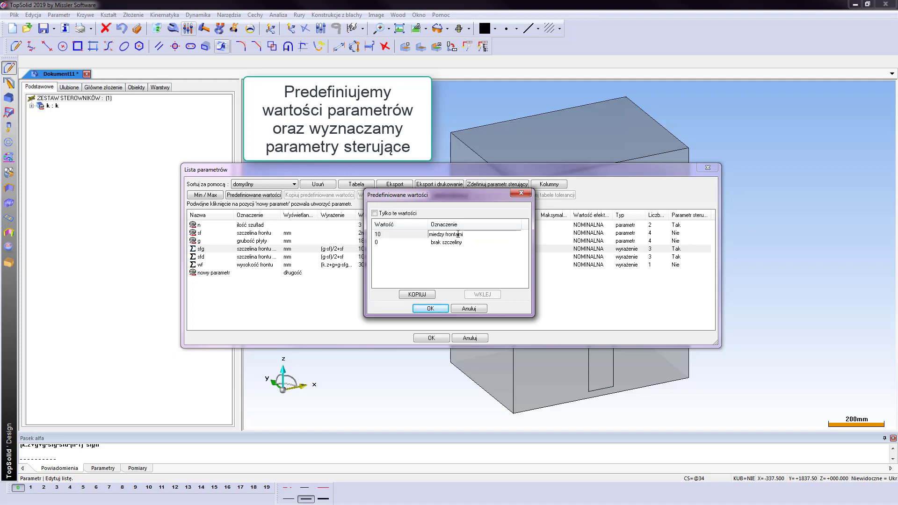
{"action": "key", "text": "Return"}
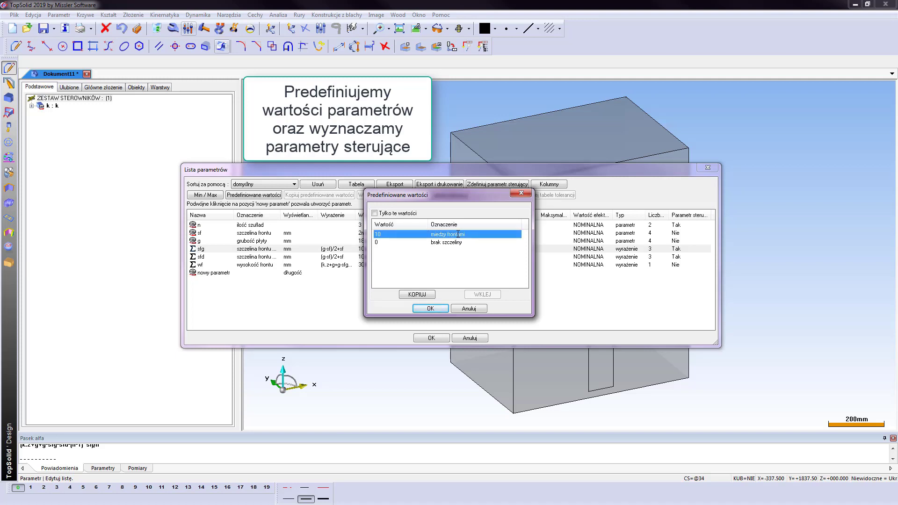
{"action": "left_click", "coordinate": [430, 309]}
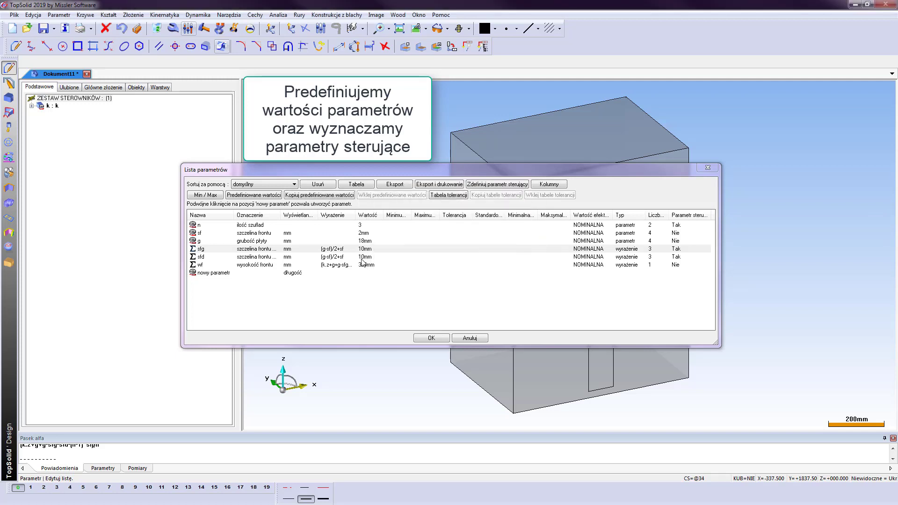
Correct the preset descriptions for 10 and 0, then apply and close the list.
{"action": "left_click", "coordinate": [262, 195]}
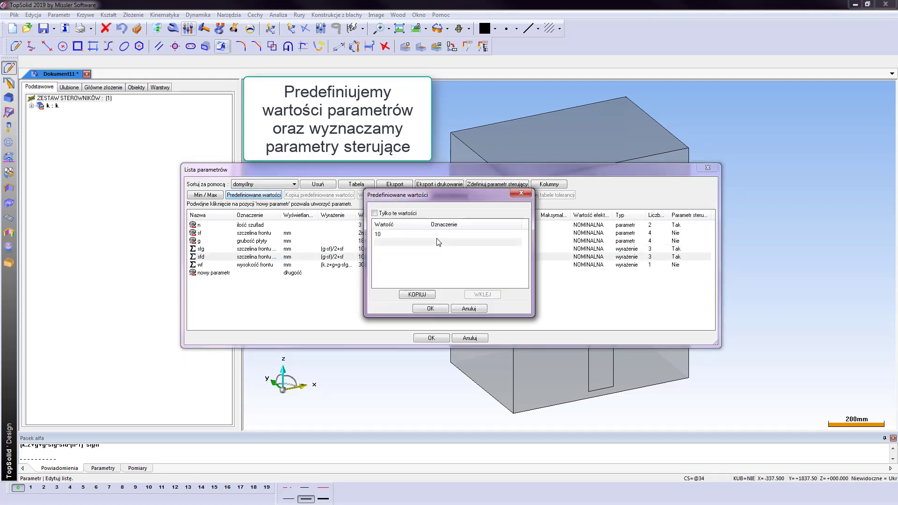
{"action": "left_click", "coordinate": [385, 242]}
{"action": "key", "text": "Return"}
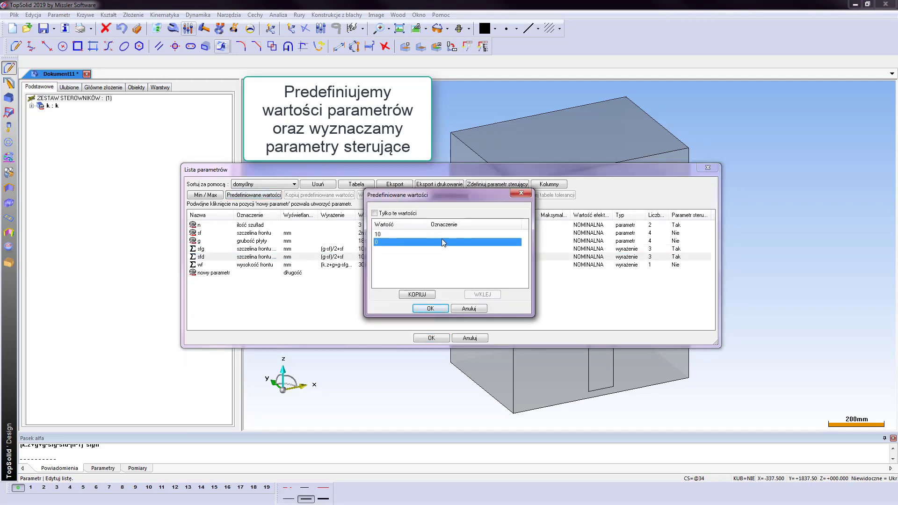
{"action": "left_click", "coordinate": [448, 234]}
{"action": "type", "text": "miedzy frontam"}
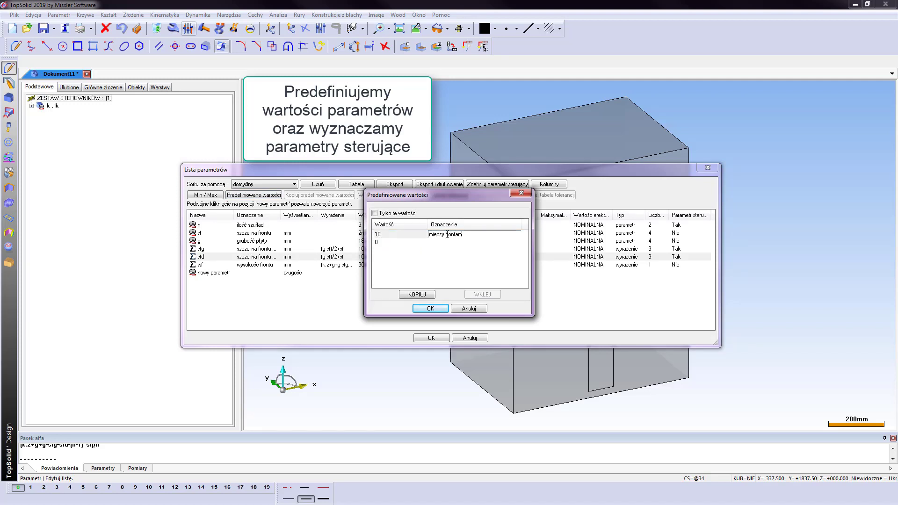
{"action": "type", "text": "i"}
{"action": "key", "text": "Return"}
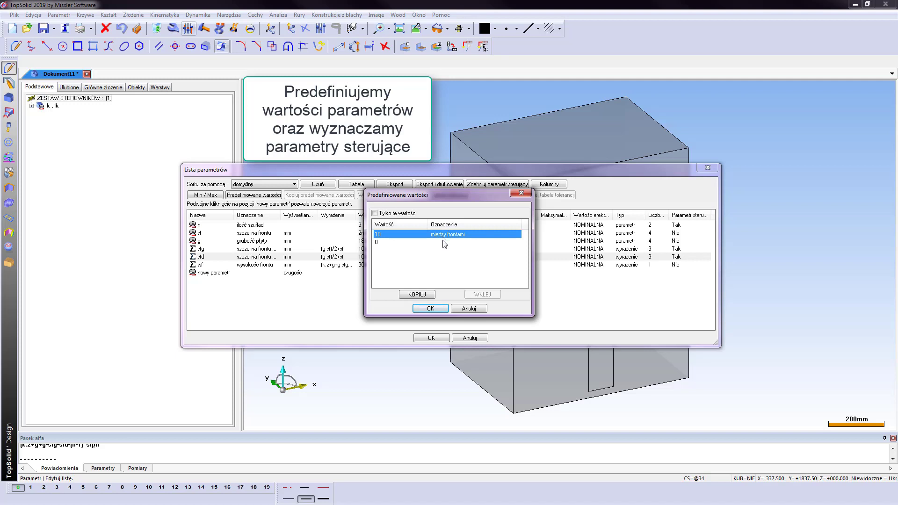
{"action": "left_click", "coordinate": [444, 243]}
{"action": "type", "text": "brak szczeliny"}
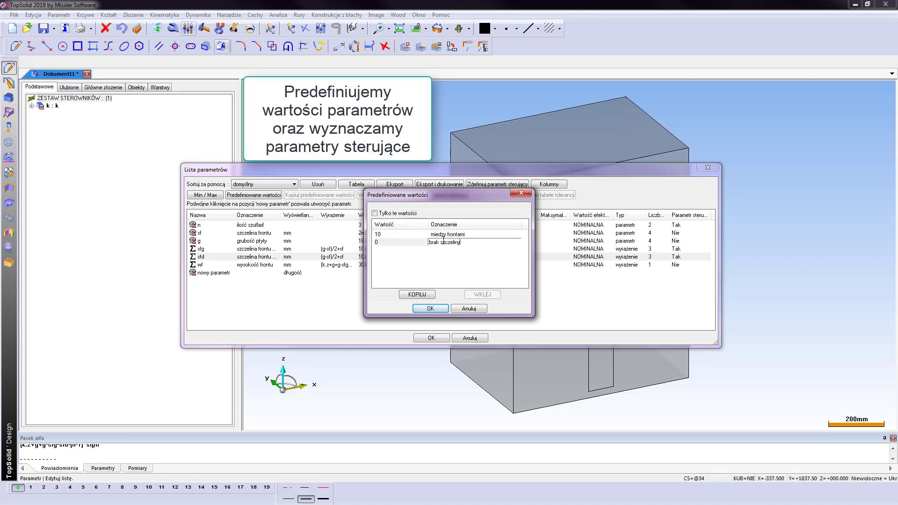
{"action": "key", "text": "Return"}
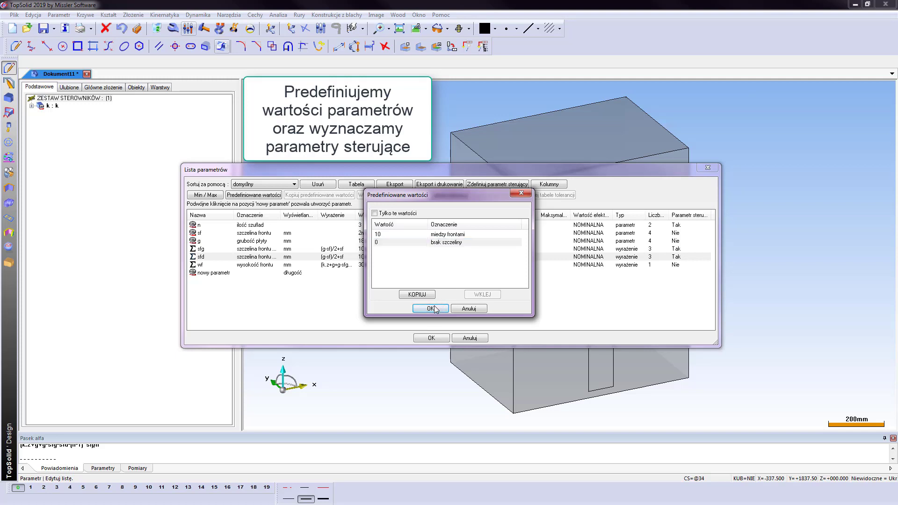
{"action": "left_click", "coordinate": [431, 309]}
{"action": "left_click", "coordinate": [432, 338]}
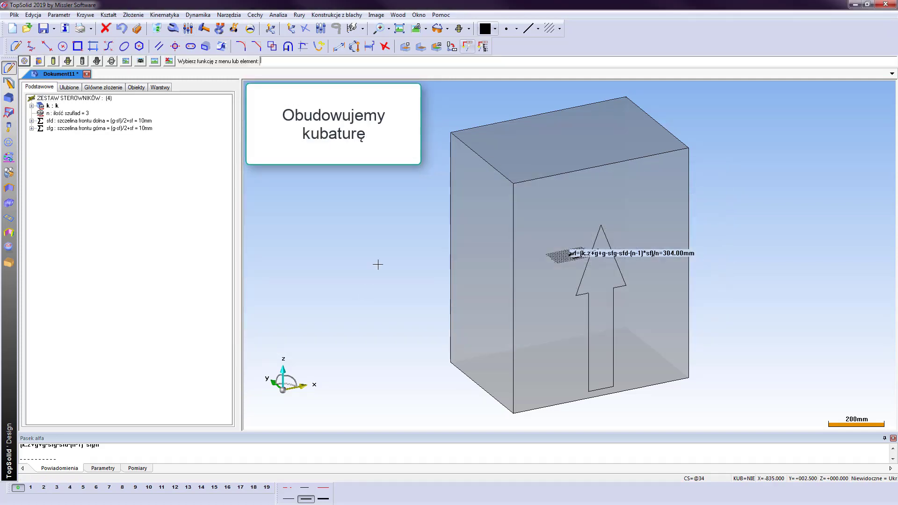
Using pink on layer 1, add a g-thick free panel on the cabinet's left face.
{"action": "left_click", "coordinate": [496, 29]}
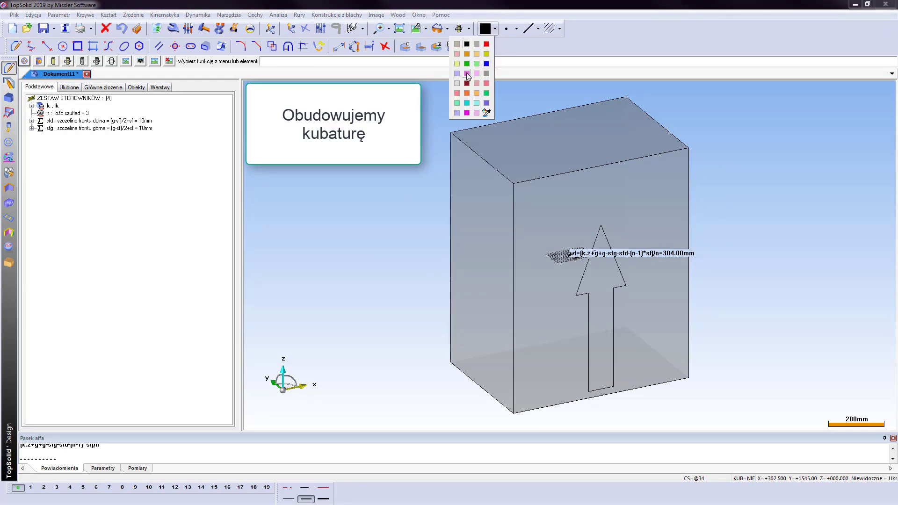
{"action": "left_click", "coordinate": [467, 73]}
{"action": "left_click", "coordinate": [31, 487]}
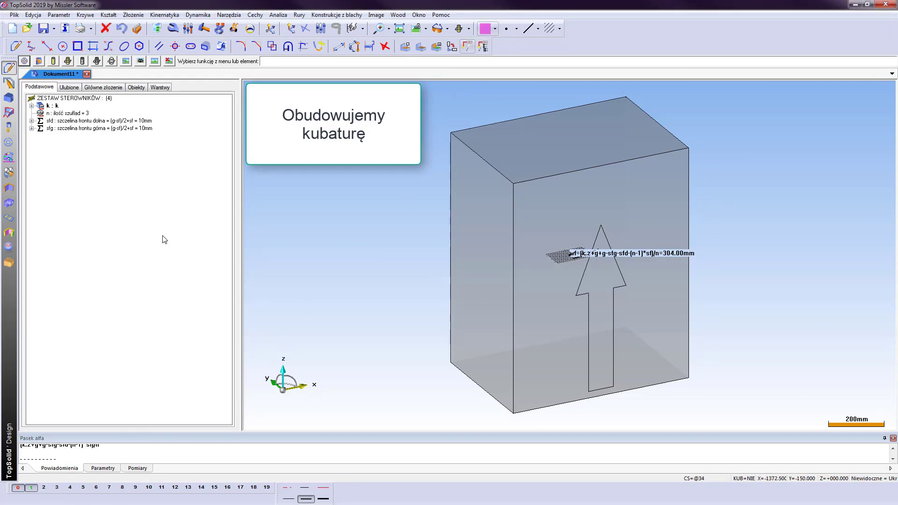
{"action": "left_click", "coordinate": [8, 263]}
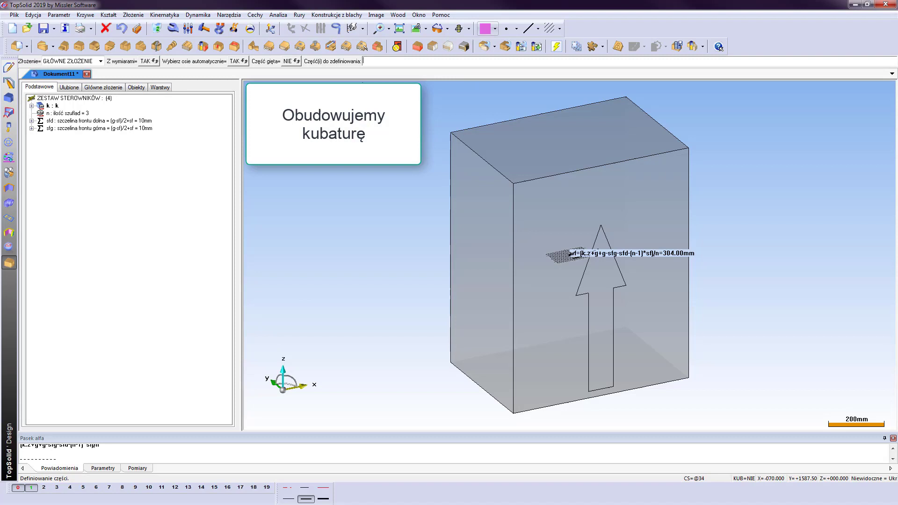
{"action": "left_click", "coordinate": [418, 46]}
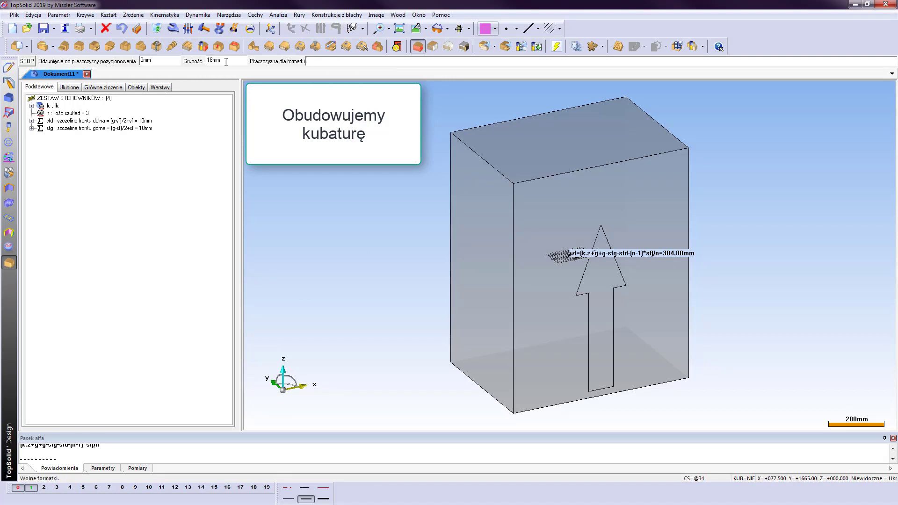
{"action": "double_click", "coordinate": [227, 61]}
{"action": "type", "text": "g"}
{"action": "key", "text": "Return"}
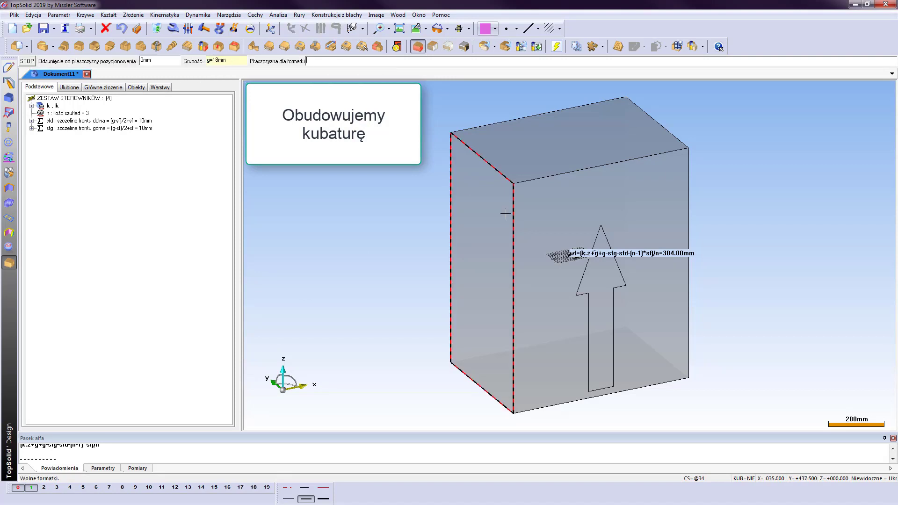
{"action": "left_click", "coordinate": [507, 265]}
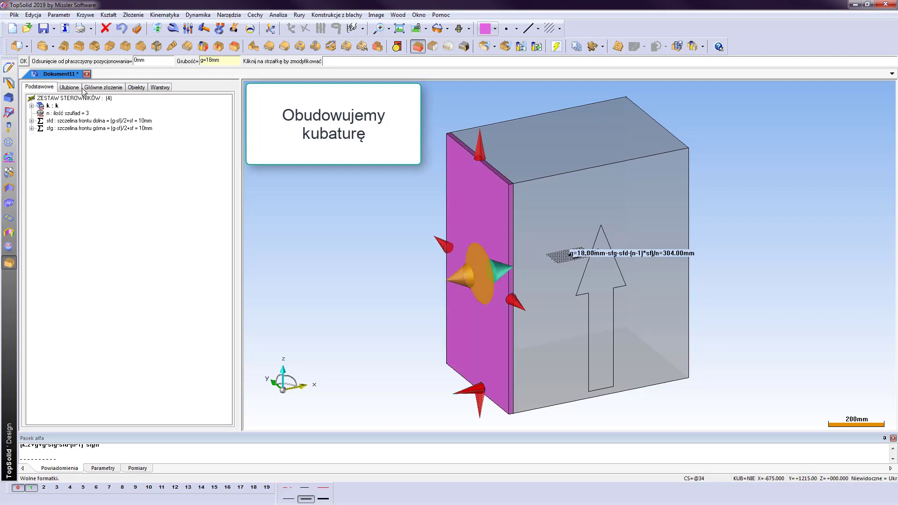
{"action": "left_click", "coordinate": [23, 61]}
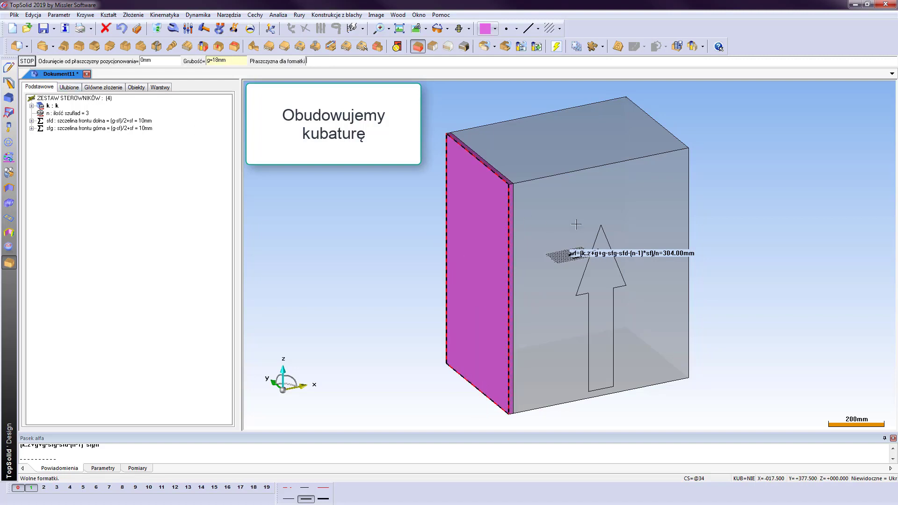
Add the flipped right side panel, then switch the part colour to pale yellow.
{"action": "left_click", "coordinate": [657, 209]}
{"action": "left_click", "coordinate": [644, 238]}
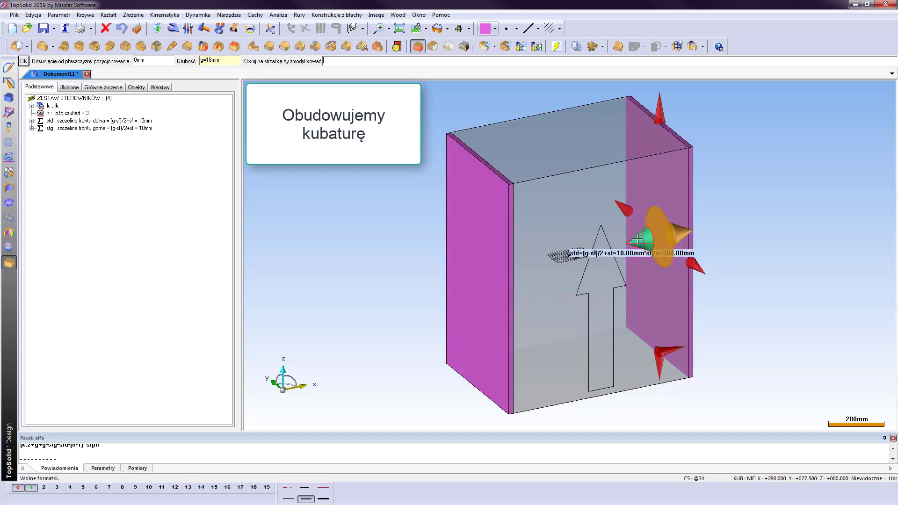
{"action": "left_click", "coordinate": [25, 62]}
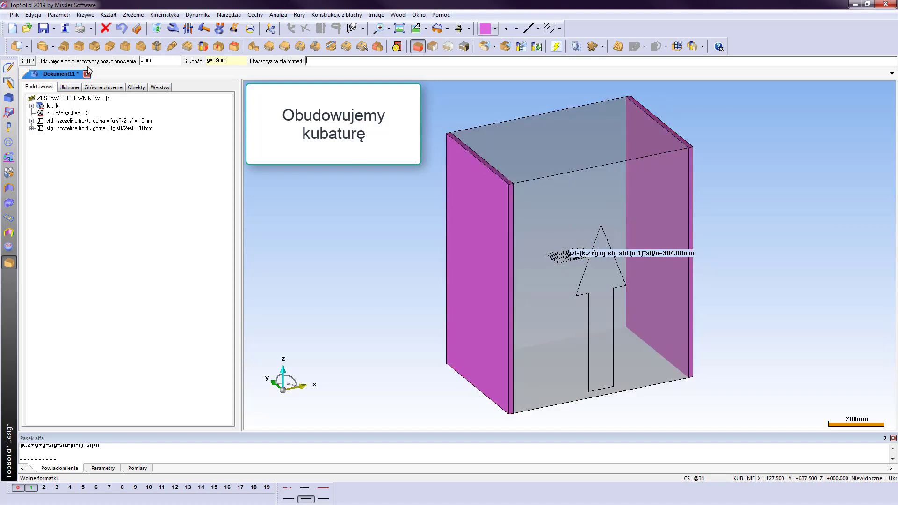
{"action": "left_click", "coordinate": [495, 29]}
{"action": "left_click", "coordinate": [455, 63]}
Add a g-thick bottom panel between the side panels, spanning front to back.
{"action": "left_click", "coordinate": [9, 263]}
{"action": "left_click", "coordinate": [418, 46]}
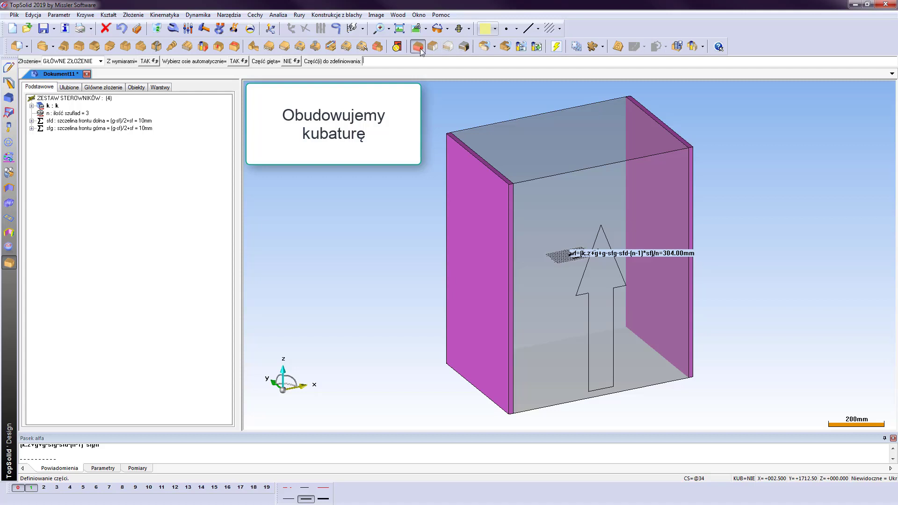
{"action": "type", "text": "g"}
{"action": "key", "text": "Return"}
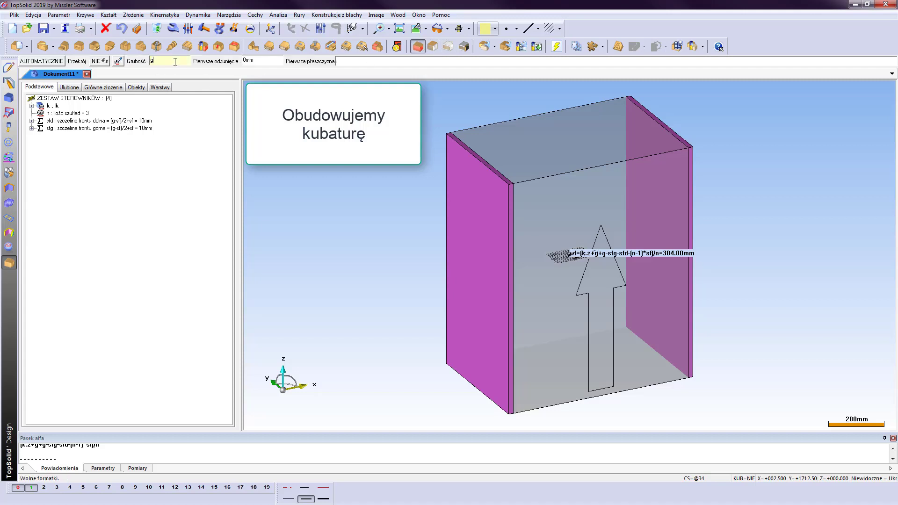
{"action": "left_click", "coordinate": [483, 223]}
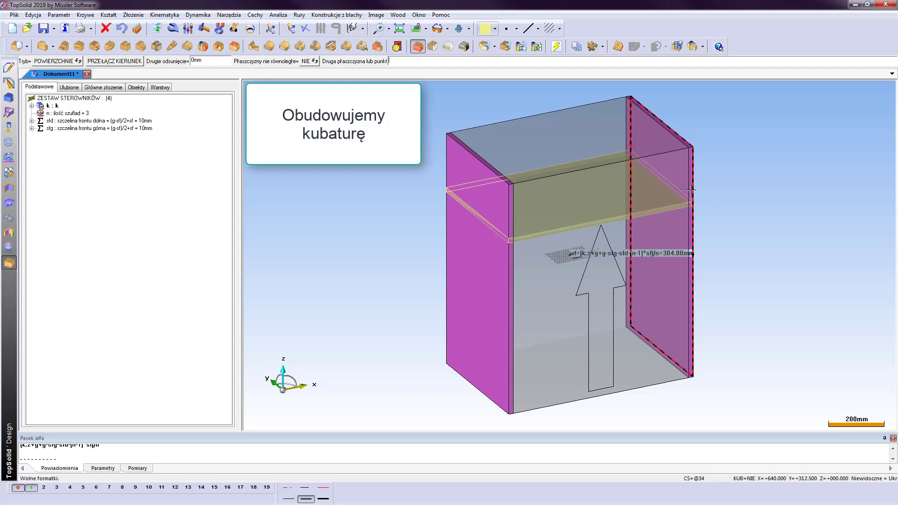
{"action": "left_click", "coordinate": [693, 187]}
{"action": "left_click", "coordinate": [613, 178]}
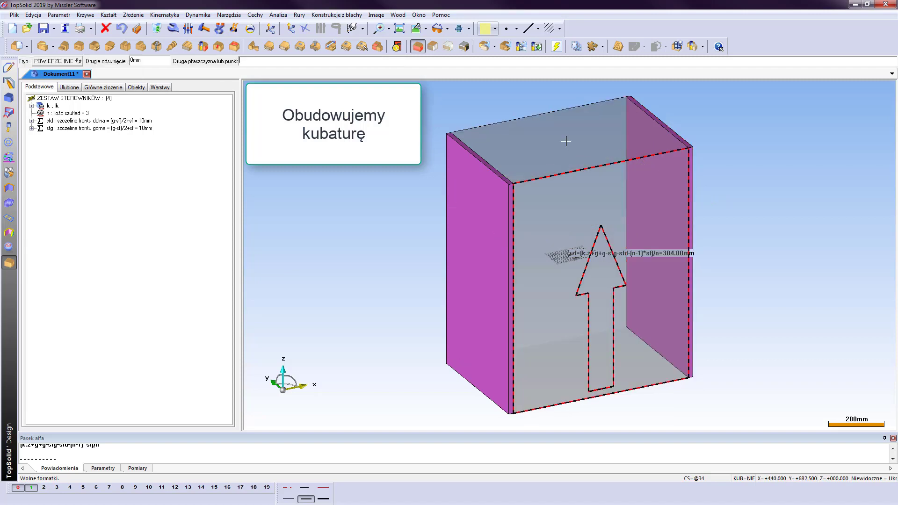
{"action": "left_click", "coordinate": [565, 143]}
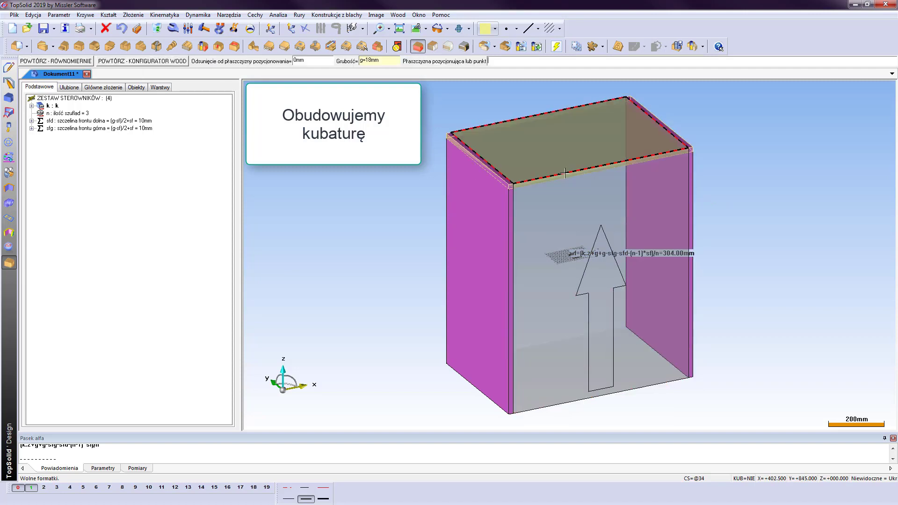
{"action": "left_click", "coordinate": [568, 383]}
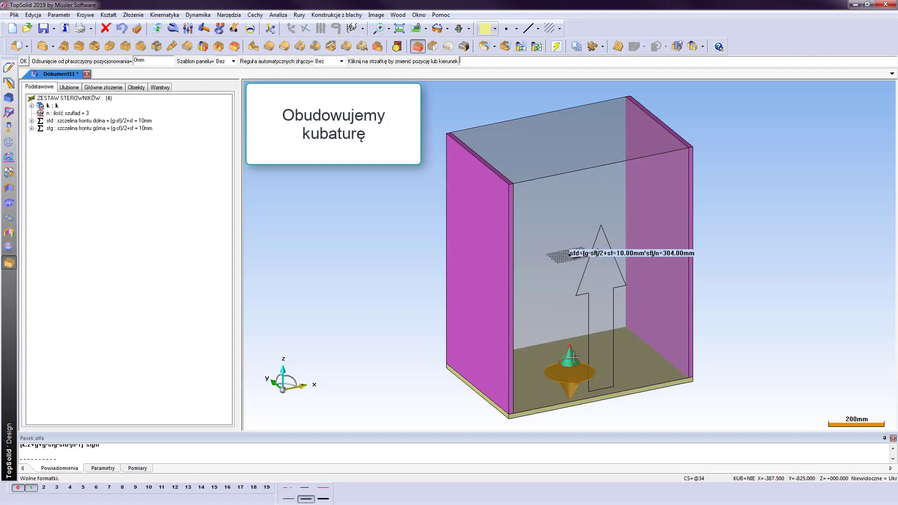
{"action": "left_click", "coordinate": [24, 61]}
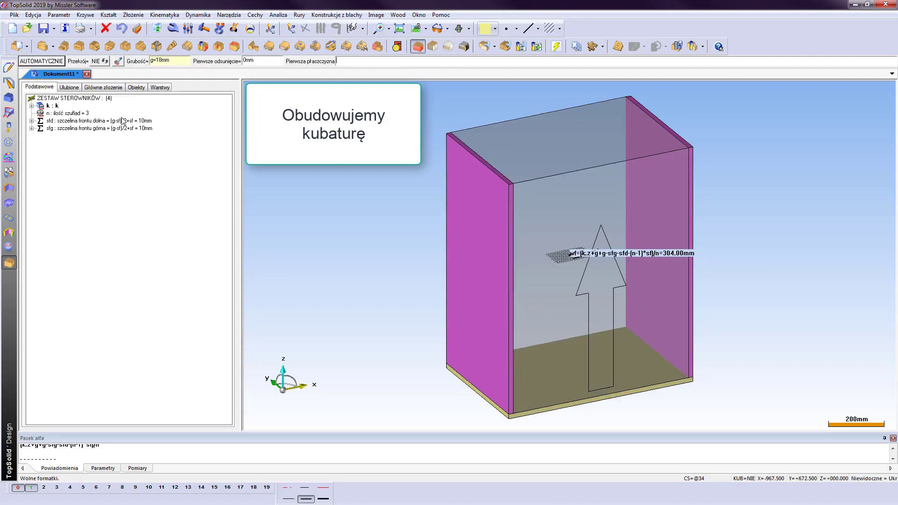
Add a matching top panel between the side panels, flipped flush on top.
{"action": "left_click", "coordinate": [466, 196]}
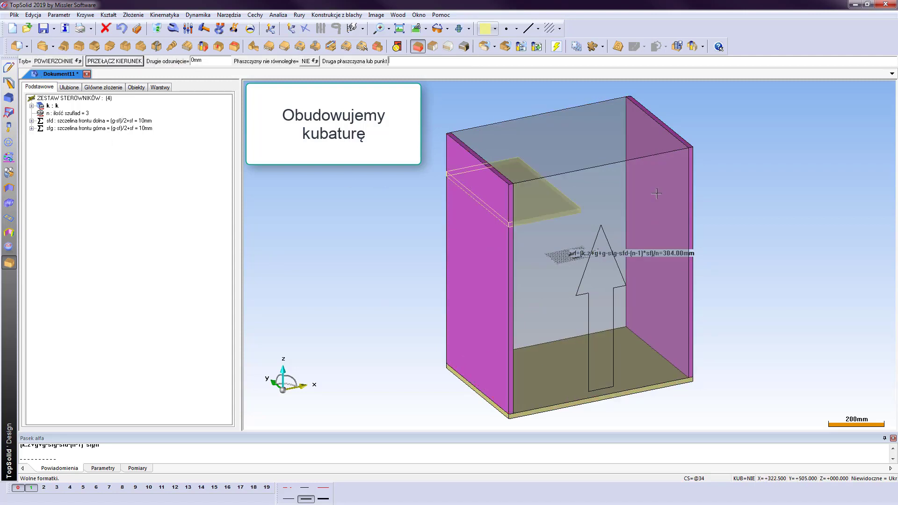
{"action": "left_click", "coordinate": [692, 180]}
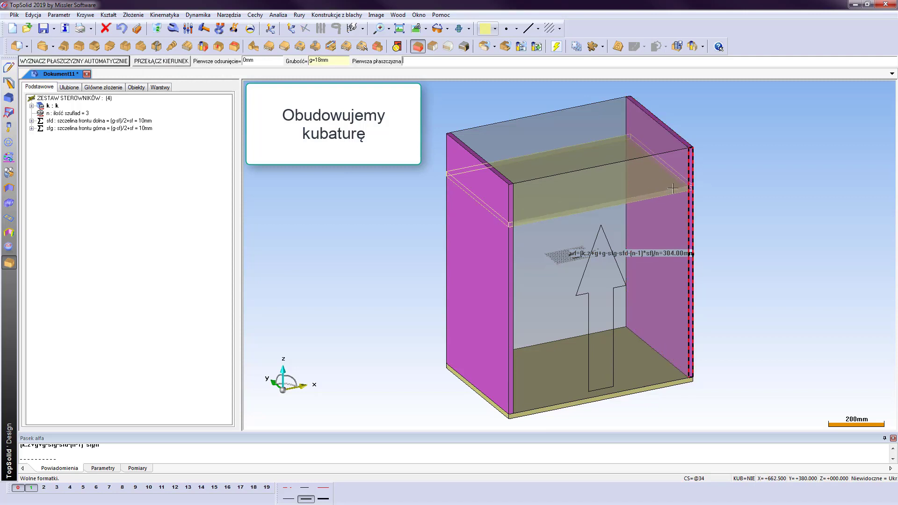
{"action": "left_click", "coordinate": [569, 155]}
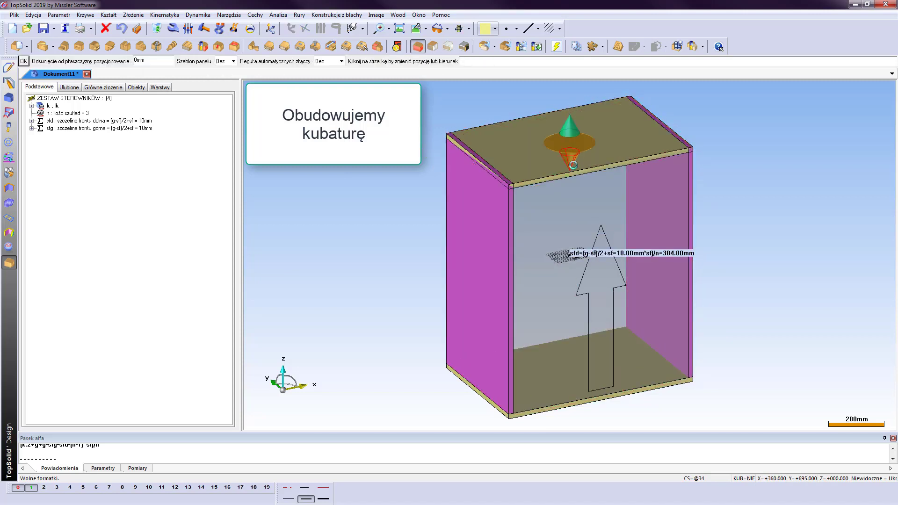
{"action": "left_click", "coordinate": [574, 165]}
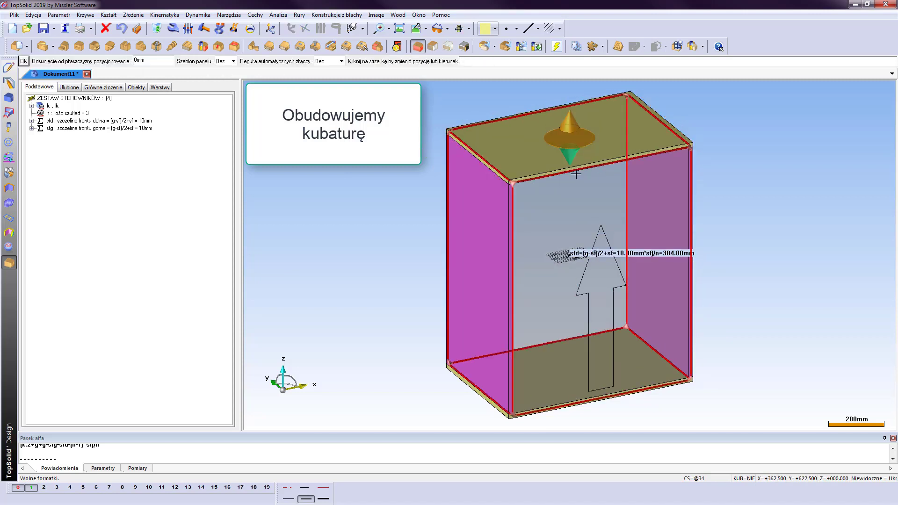
{"action": "left_click", "coordinate": [24, 61]}
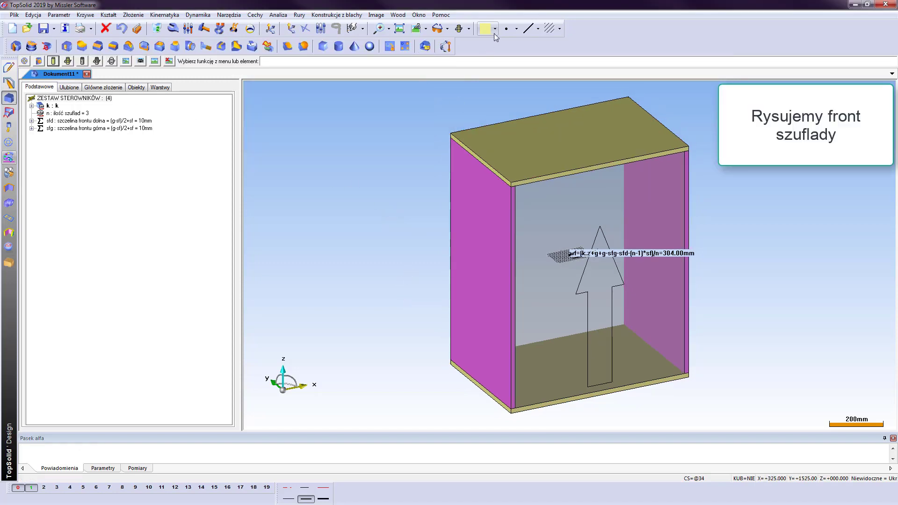
Switch to green and define a Z+ coordinate system on the cabinet front.
{"action": "left_click", "coordinate": [494, 30]}
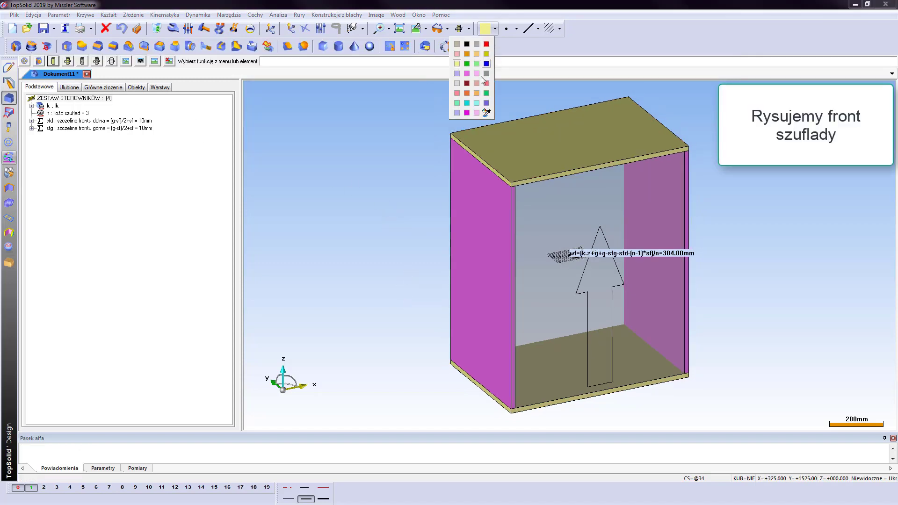
{"action": "left_click", "coordinate": [487, 93]}
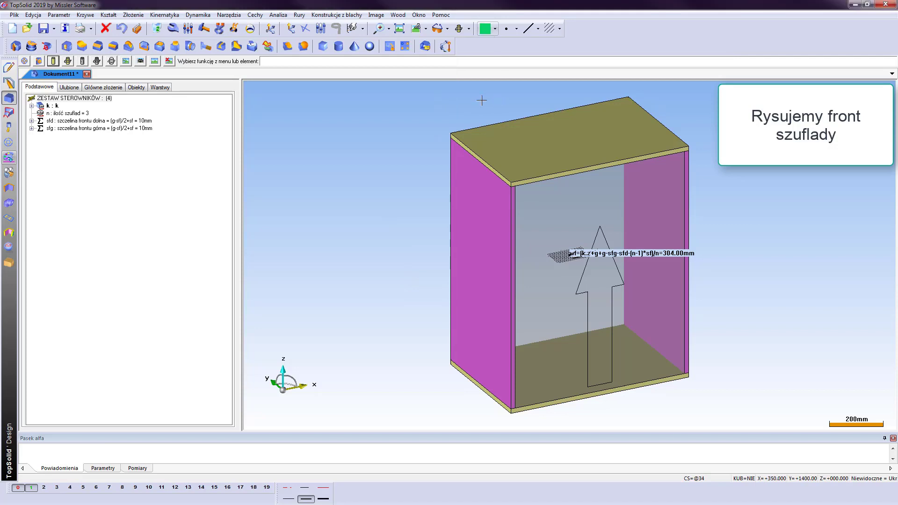
{"action": "left_click", "coordinate": [239, 15]}
{"action": "left_click", "coordinate": [252, 43]}
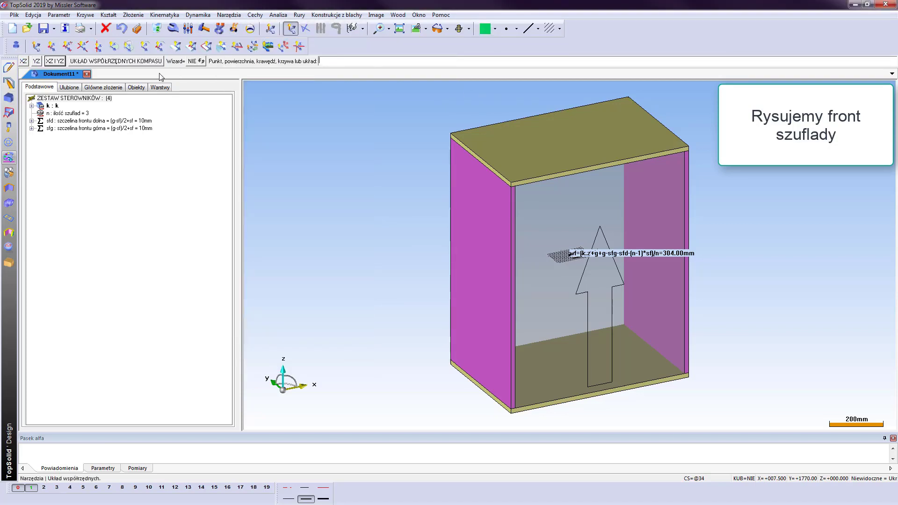
{"action": "left_click", "coordinate": [81, 46]}
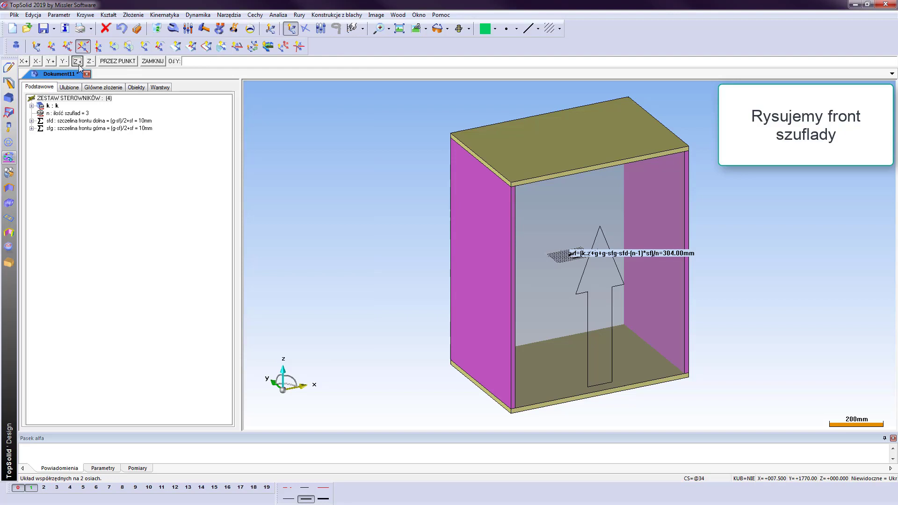
{"action": "left_click", "coordinate": [77, 62]}
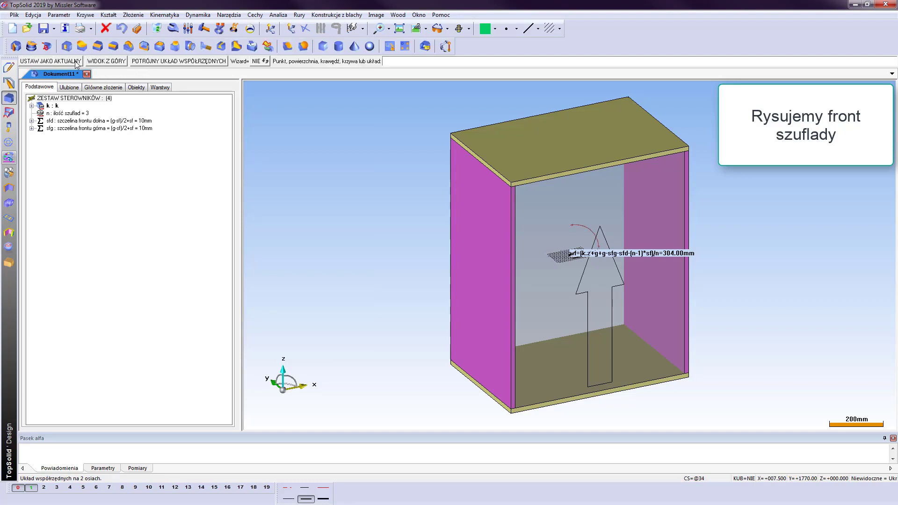
Make the new coordinate system current, view it head-on and begin a sketch.
{"action": "left_click", "coordinate": [76, 63]}
{"action": "left_click", "coordinate": [45, 62]}
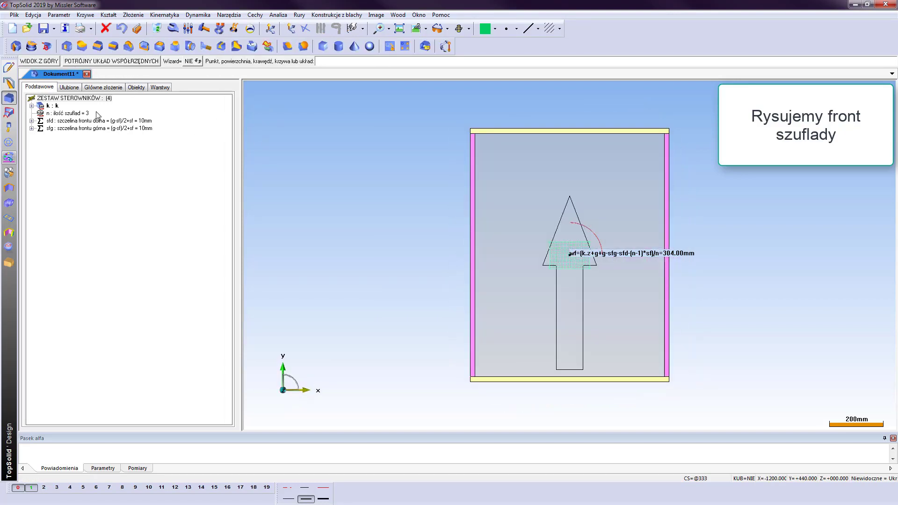
{"action": "left_click", "coordinate": [9, 83]}
{"action": "left_click", "coordinate": [16, 46]}
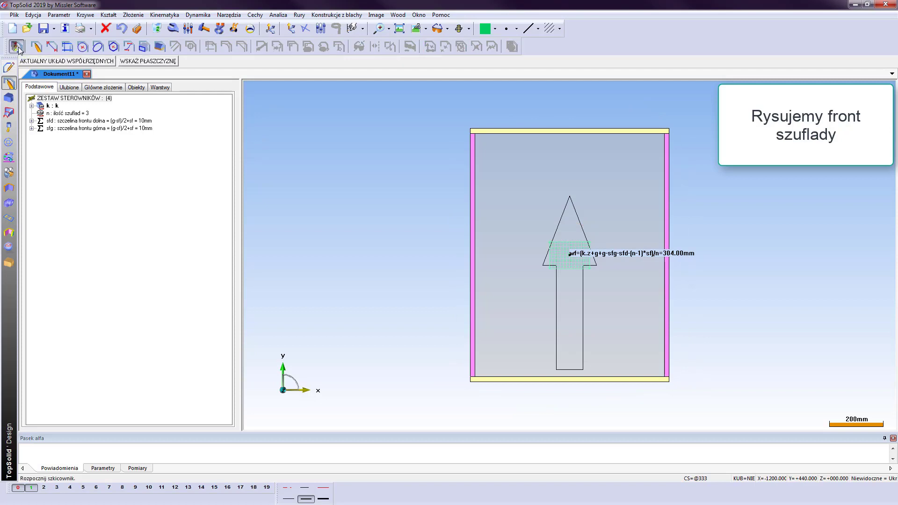
Draw the front rectangle and dimension its left and right gaps as sf.
{"action": "left_click", "coordinate": [41, 62]}
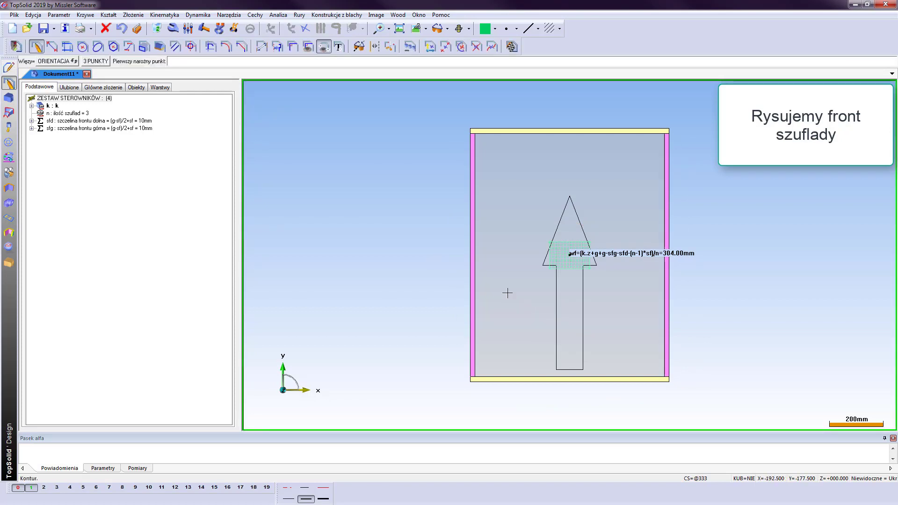
{"action": "left_click", "coordinate": [499, 287]}
{"action": "left_click", "coordinate": [646, 360]}
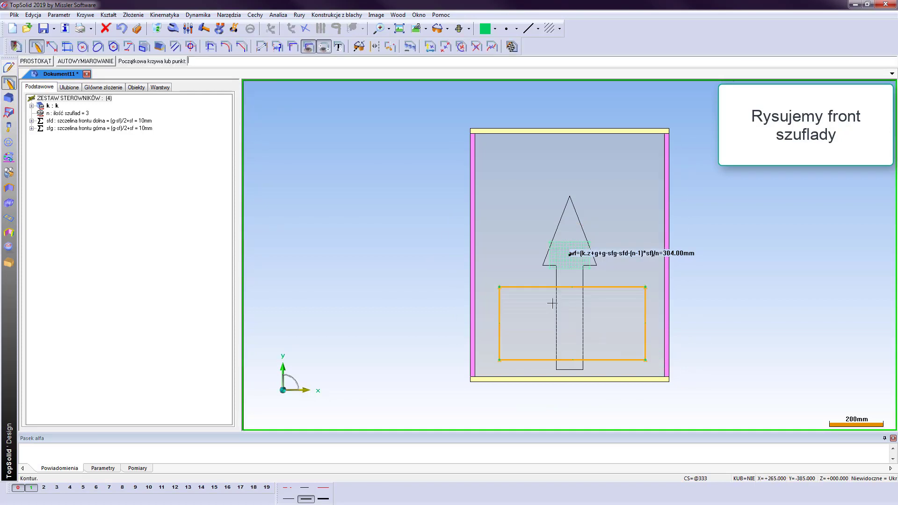
{"action": "left_click", "coordinate": [262, 46]}
{"action": "left_click", "coordinate": [500, 308]}
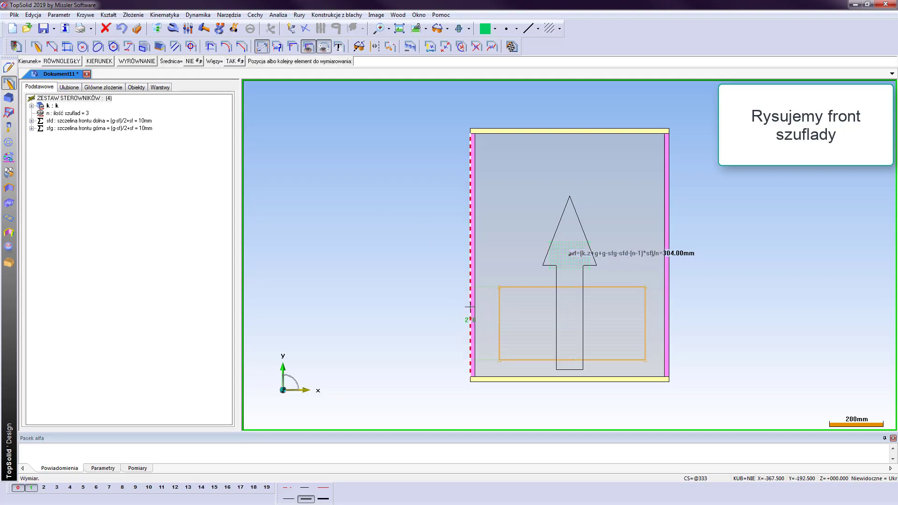
{"action": "left_click", "coordinate": [471, 308]}
{"action": "type", "text": "sf"}
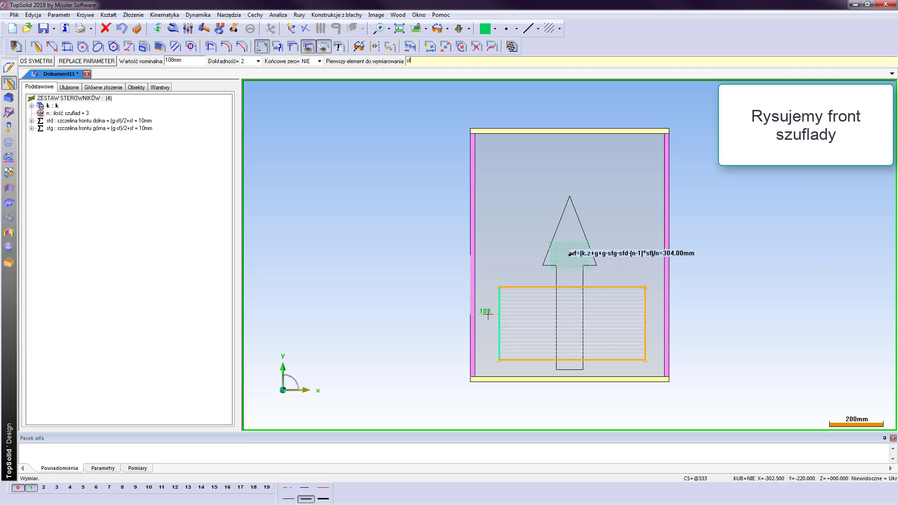
{"action": "key", "text": "Return"}
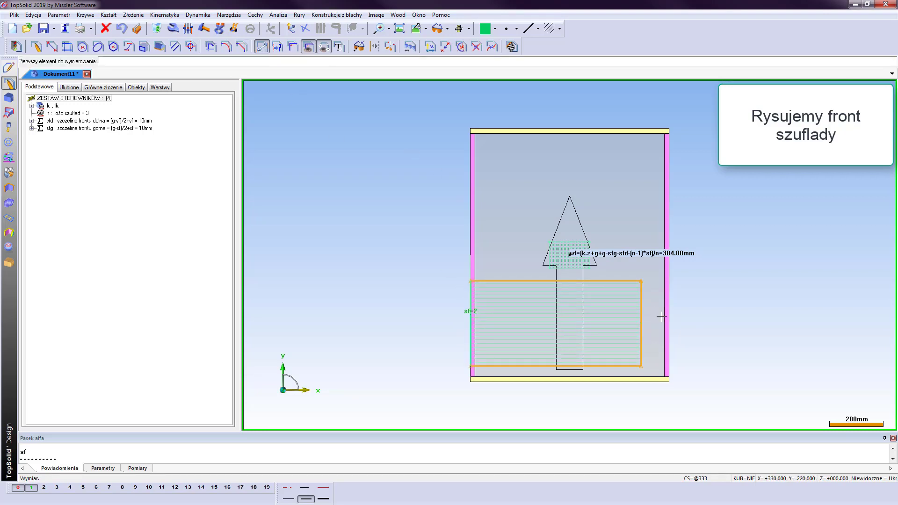
{"action": "left_click", "coordinate": [642, 313]}
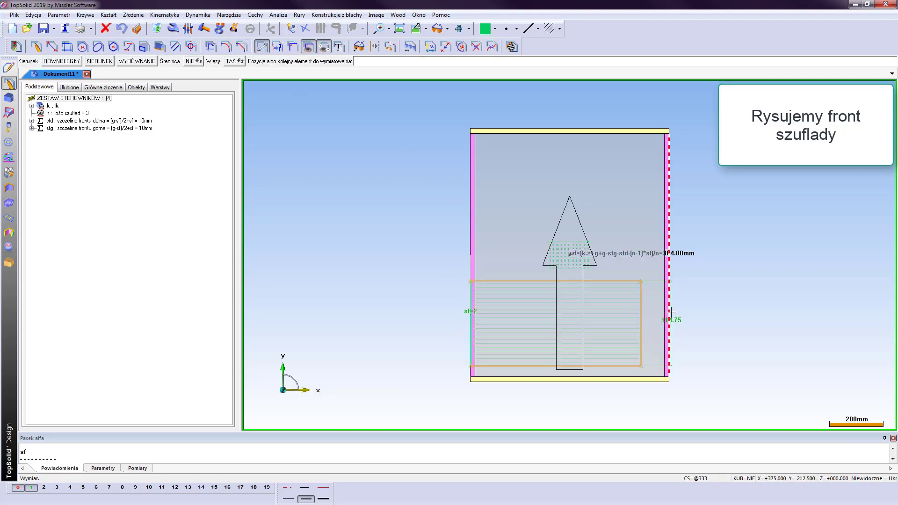
{"action": "left_click", "coordinate": [670, 312]}
{"action": "type", "text": "sf"}
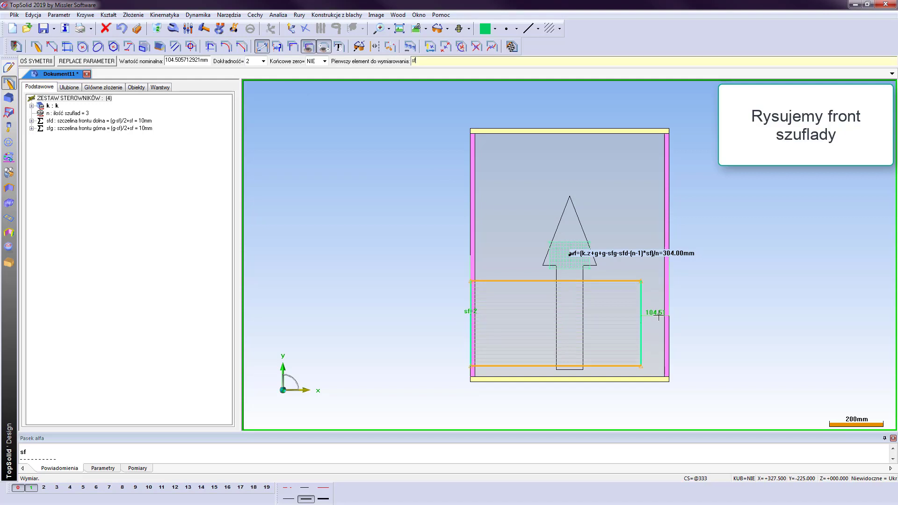
{"action": "key", "text": "Return"}
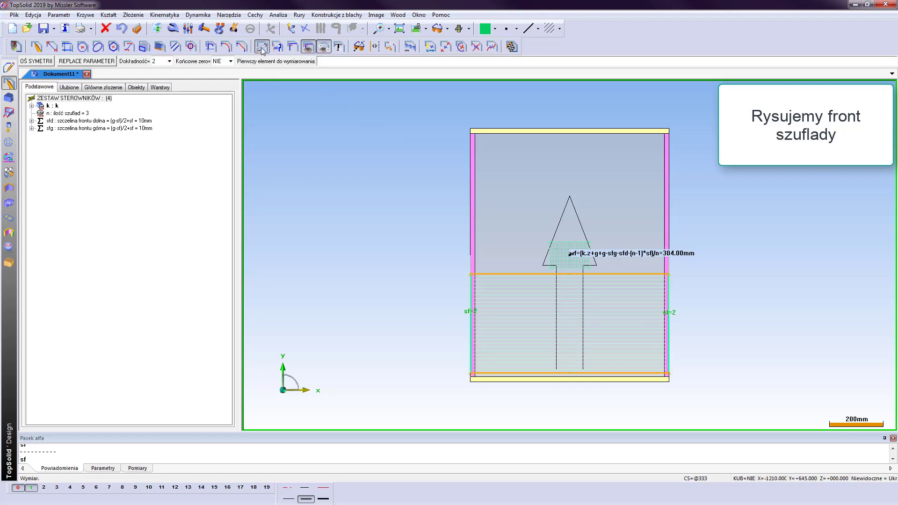
Dimension the rectangle's bottom gap as sfd and its height as wf.
{"action": "left_click", "coordinate": [263, 51]}
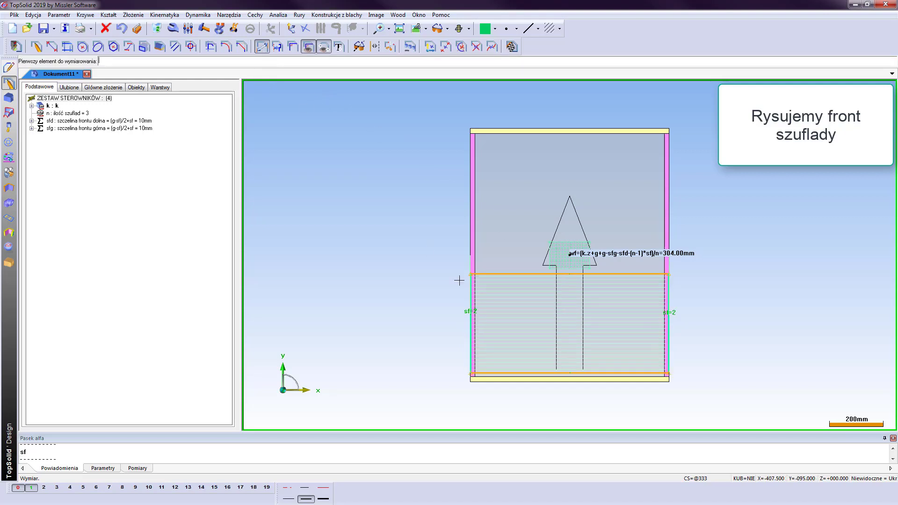
{"action": "left_click", "coordinate": [537, 375]}
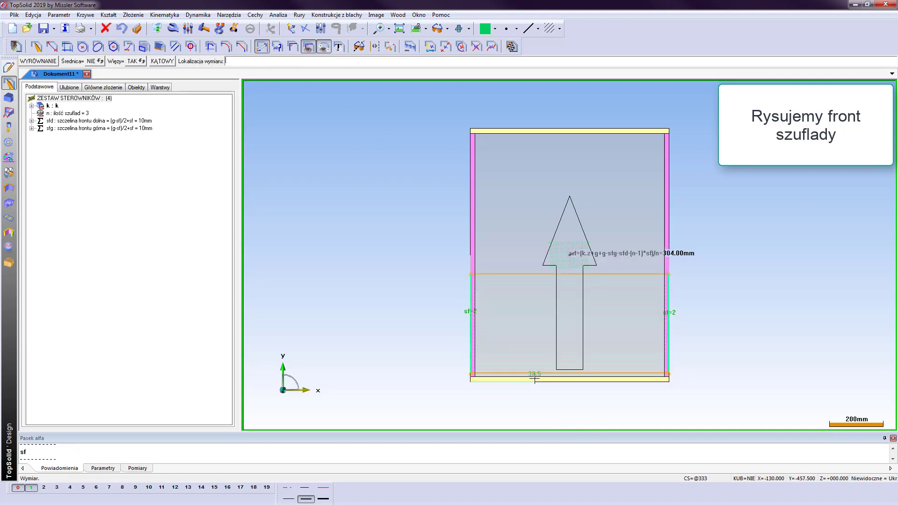
{"action": "left_click", "coordinate": [534, 379]}
{"action": "type", "text": "sfd"}
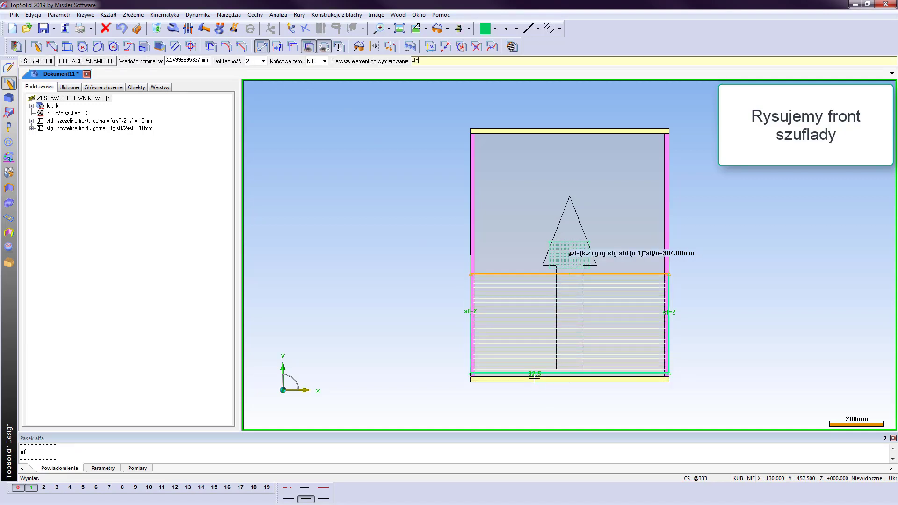
{"action": "key", "text": "Return"}
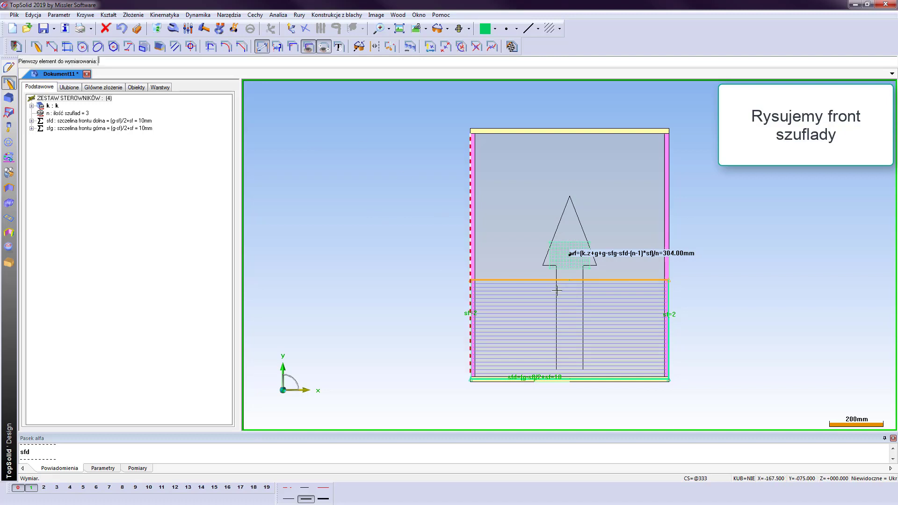
{"action": "left_click", "coordinate": [623, 379]}
{"action": "left_click", "coordinate": [614, 280]}
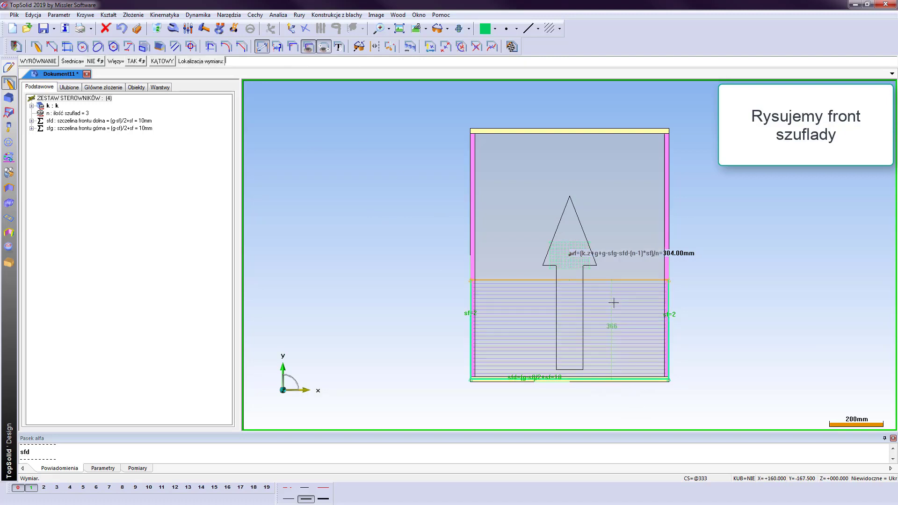
{"action": "left_click", "coordinate": [614, 303]}
{"action": "key", "text": "Return"}
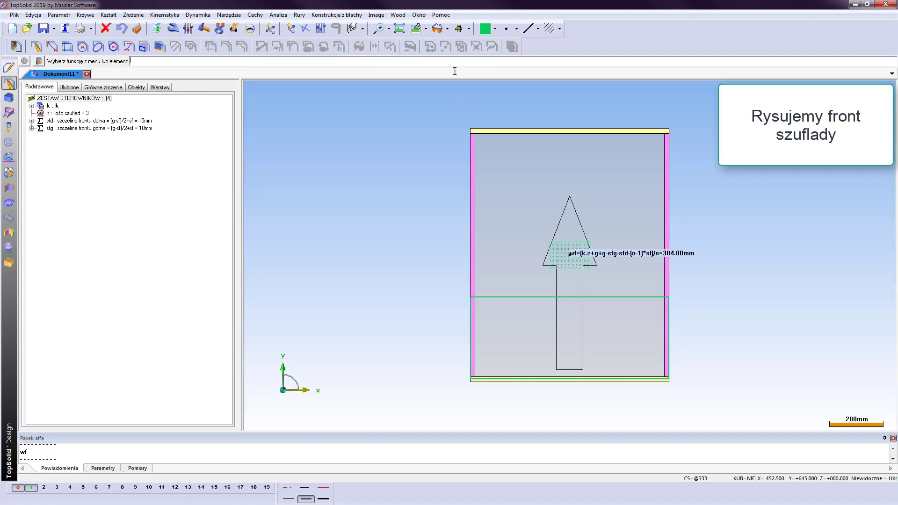
{"action": "key", "text": "Escape"}
{"action": "left_click", "coordinate": [8, 97]}
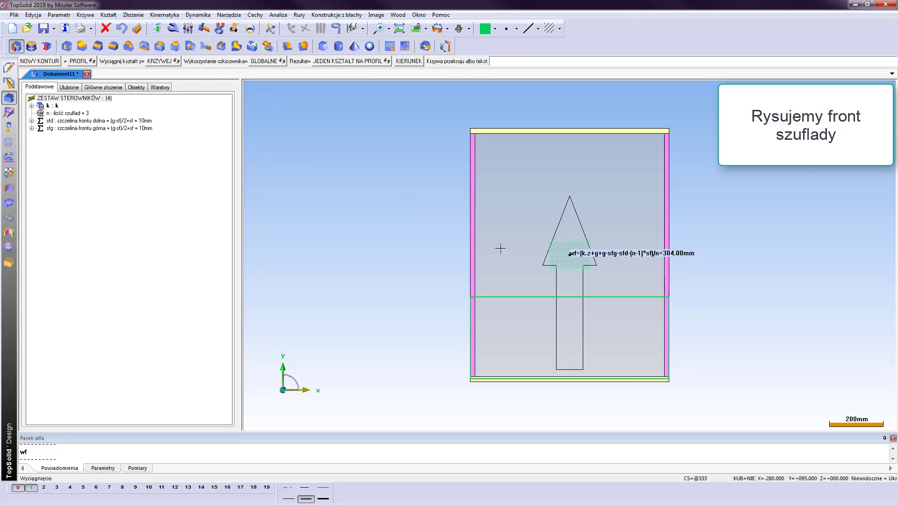
{"action": "left_click", "coordinate": [503, 298]}
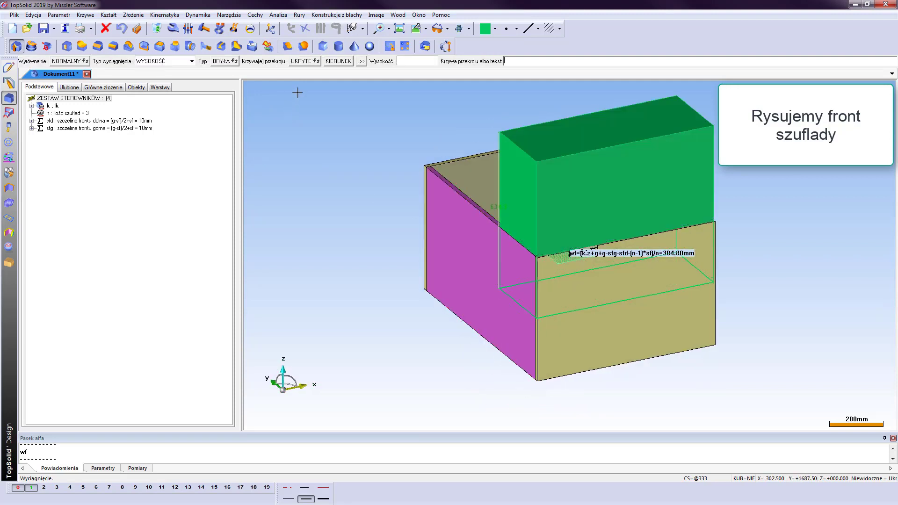
{"action": "left_click", "coordinate": [363, 63]}
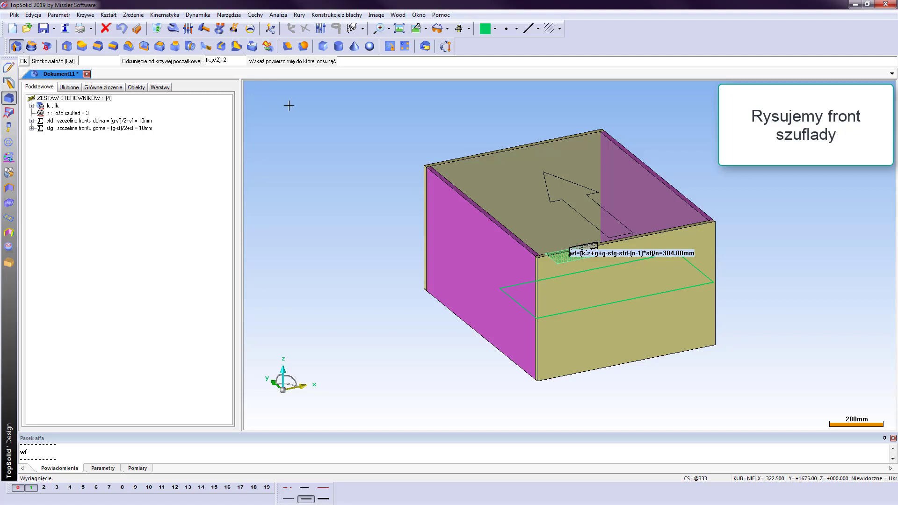
{"action": "left_click", "coordinate": [23, 61]}
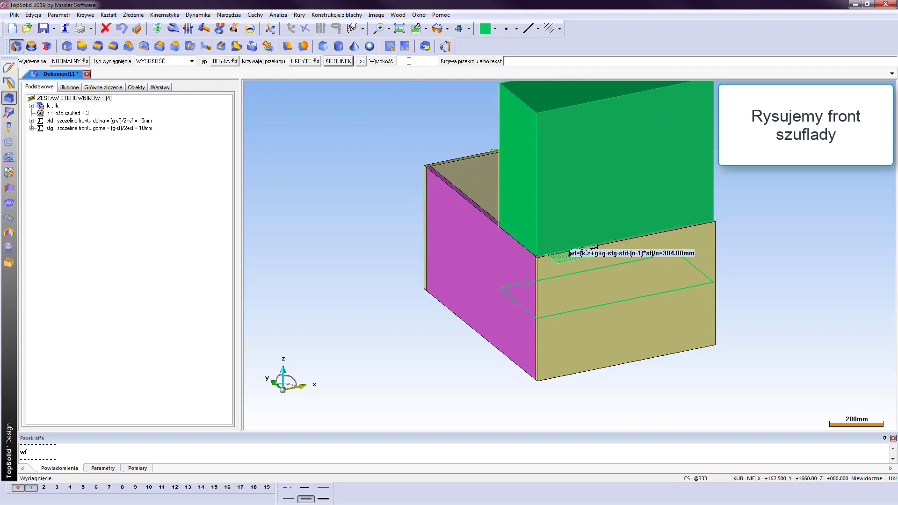
{"action": "type", "text": "d"}
{"action": "key", "text": "Return"}
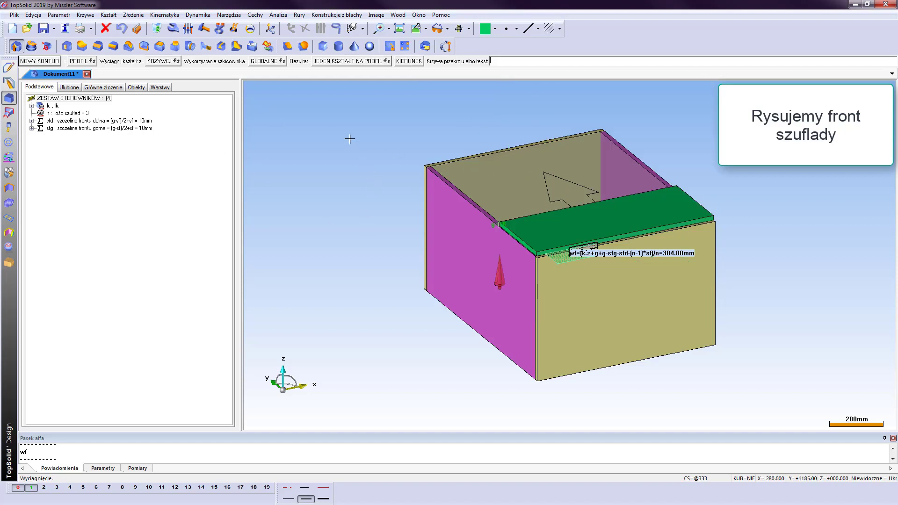
{"action": "left_click", "coordinate": [271, 29]}
{"action": "left_click", "coordinate": [216, 60]}
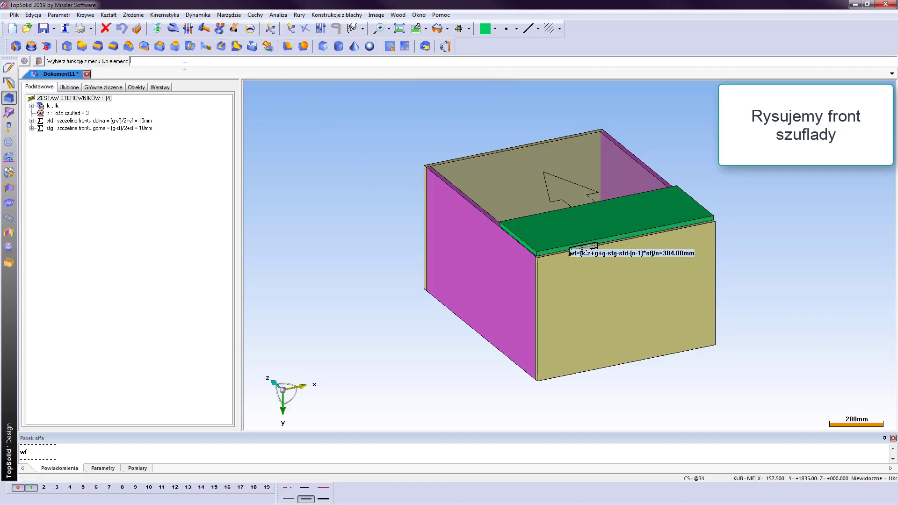
Define the green 732 × 304 × 18 mm board as part 'Front szuflady'.
{"action": "left_click", "coordinate": [416, 29]}
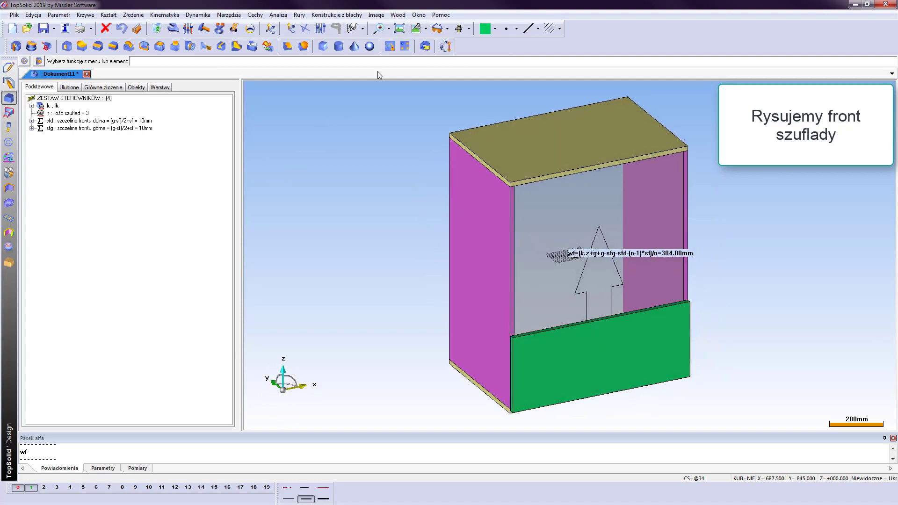
{"action": "left_click", "coordinate": [546, 346]}
{"action": "left_click", "coordinate": [298, 61]}
{"action": "type", "text": "Front szufl"}
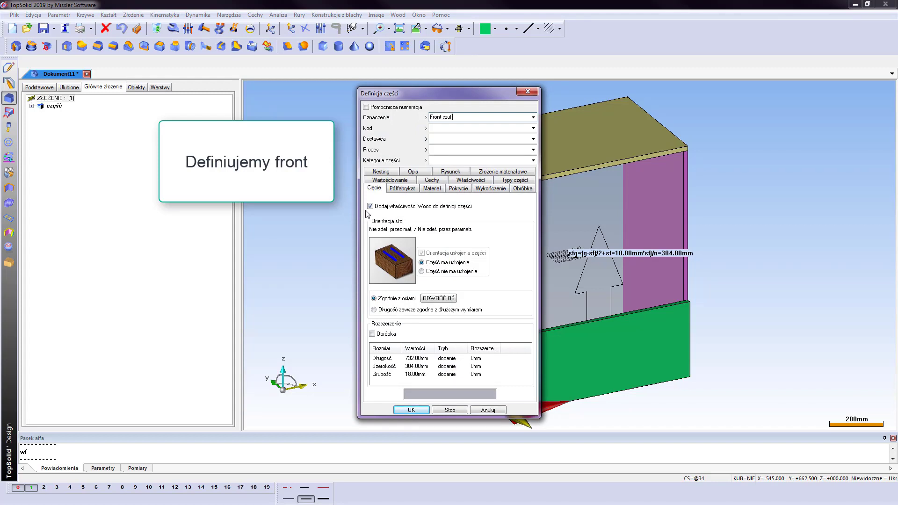
{"action": "type", "text": "ady"}
{"action": "left_click", "coordinate": [411, 410]}
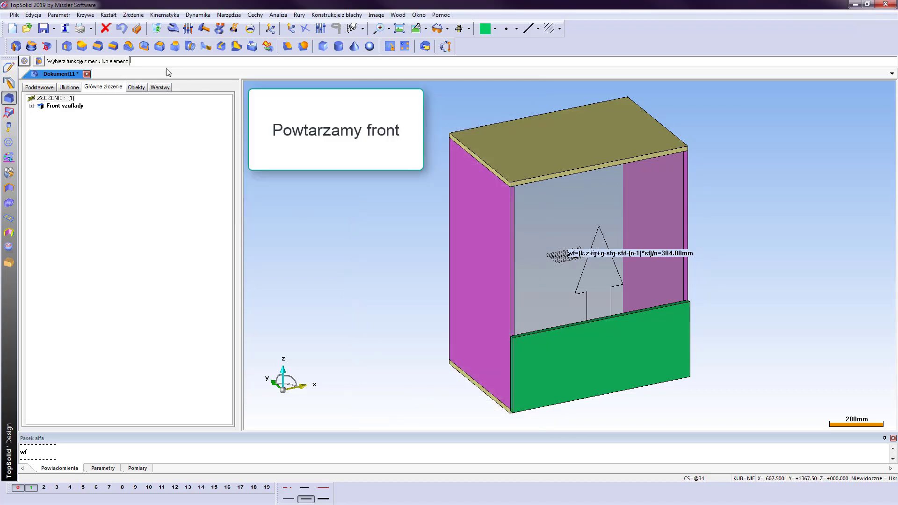
Linearly repeat the drawer front n times along Z+, spacing the elements wf+sf apart.
{"action": "left_click", "coordinate": [33, 14]}
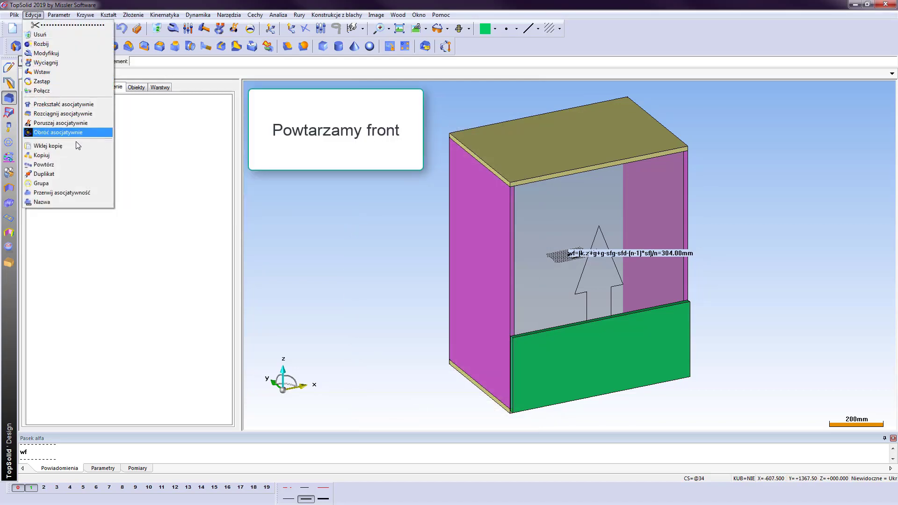
{"action": "left_click", "coordinate": [75, 165]}
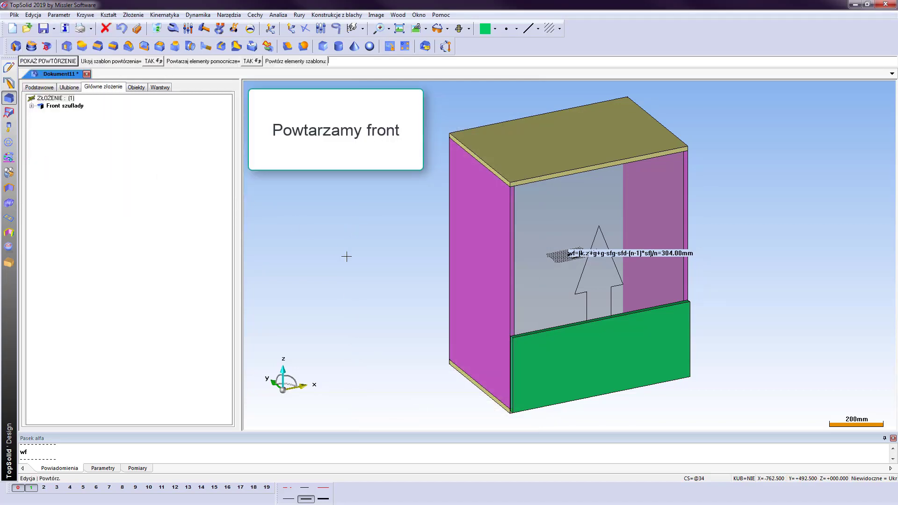
{"action": "left_click", "coordinate": [547, 352]}
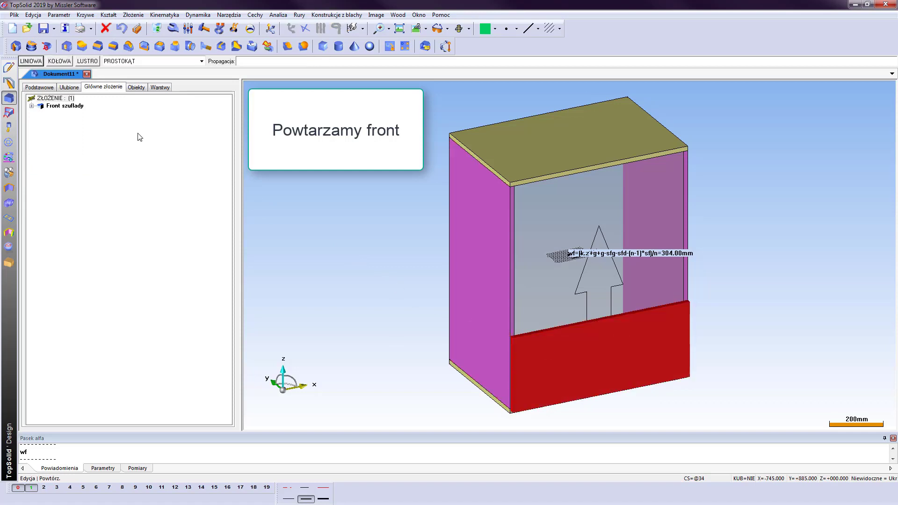
{"action": "left_click", "coordinate": [39, 62]}
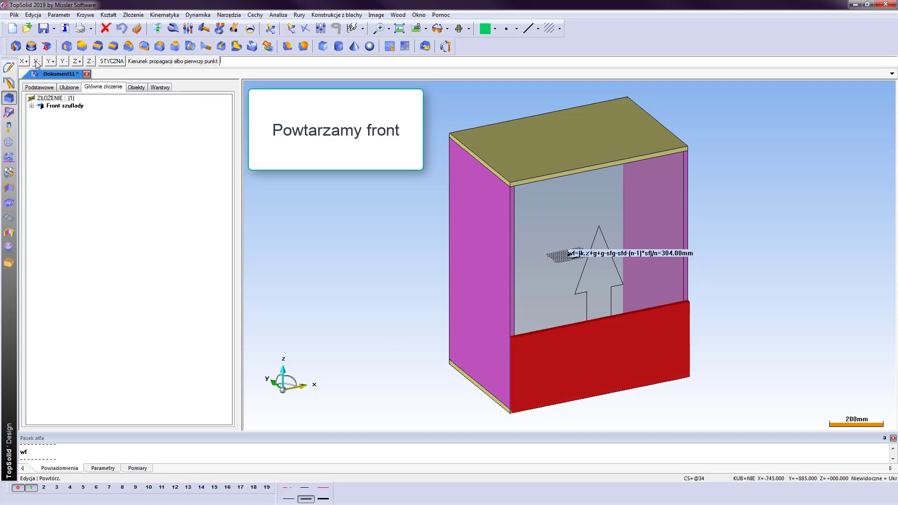
{"action": "left_click", "coordinate": [77, 61]}
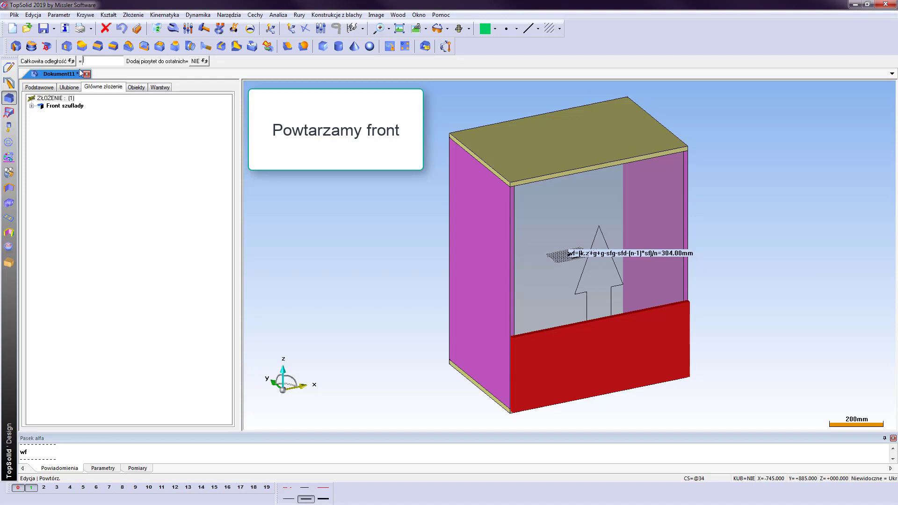
{"action": "left_click", "coordinate": [70, 62]}
{"action": "type", "text": "wf+sf"}
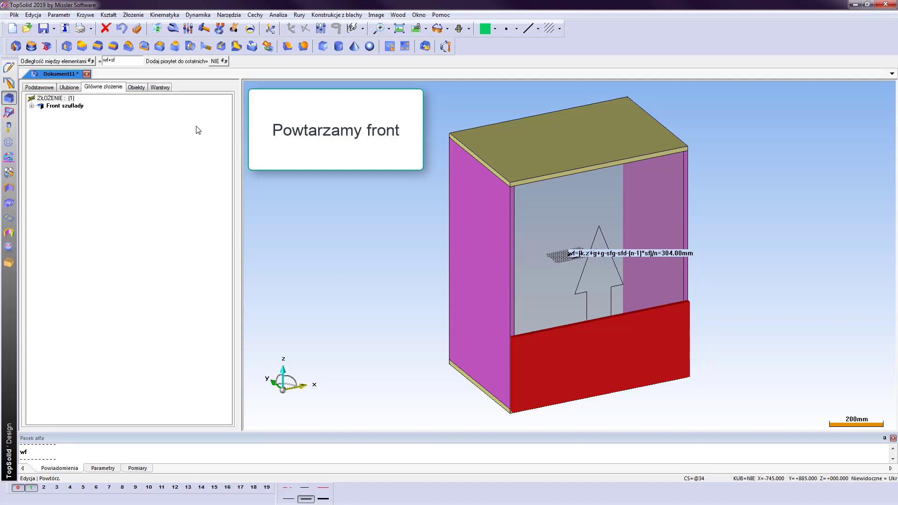
{"action": "key", "text": "Return"}
{"action": "key", "text": "Return"}
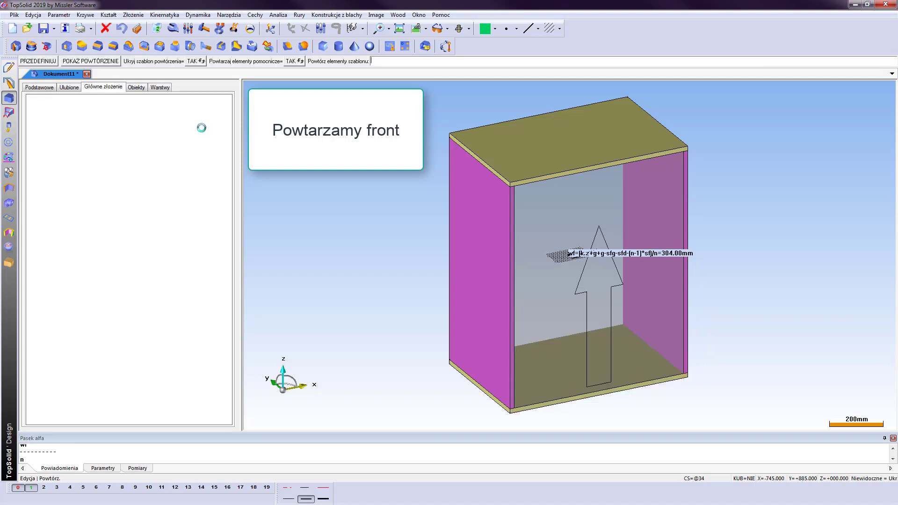
{"action": "key", "text": "Return"}
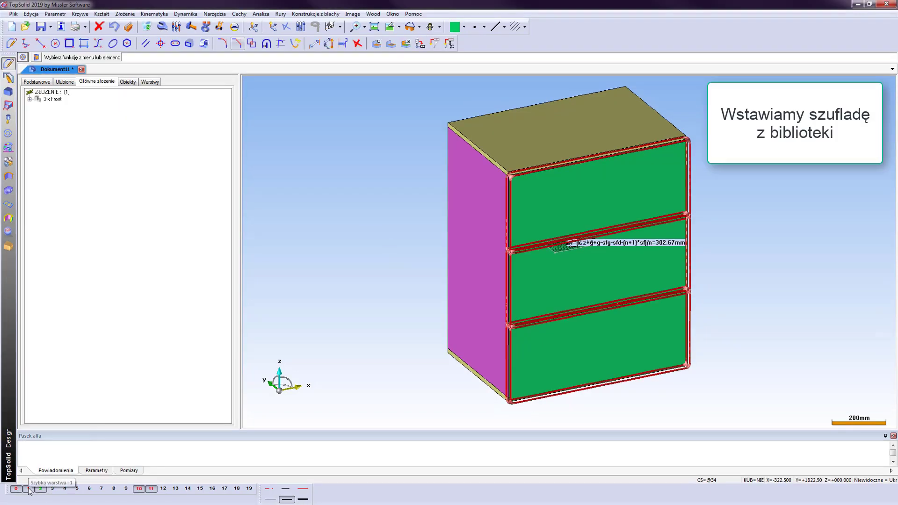
Hide the fronts on layer 1 and open the GTV standard in the components library.
{"action": "left_click", "coordinate": [29, 489]}
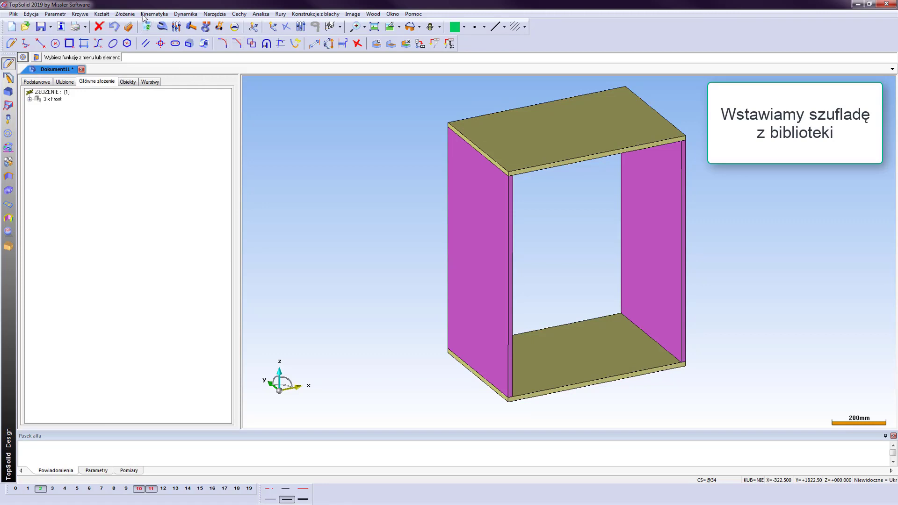
{"action": "left_click", "coordinate": [125, 13]}
{"action": "left_click", "coordinate": [136, 33]}
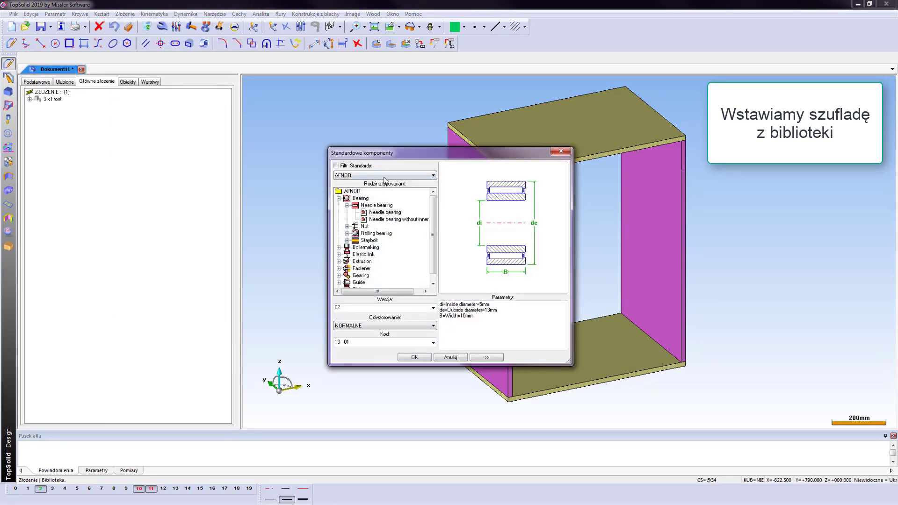
{"action": "left_click", "coordinate": [384, 176]}
{"action": "left_click", "coordinate": [388, 220]}
Choose drawer code PB-KW-KPL350C-50 from 03 SYSTEMY SZUFLAD > MODERN BOX SQUARE-SZUFLADY.
{"action": "left_click", "coordinate": [339, 198]}
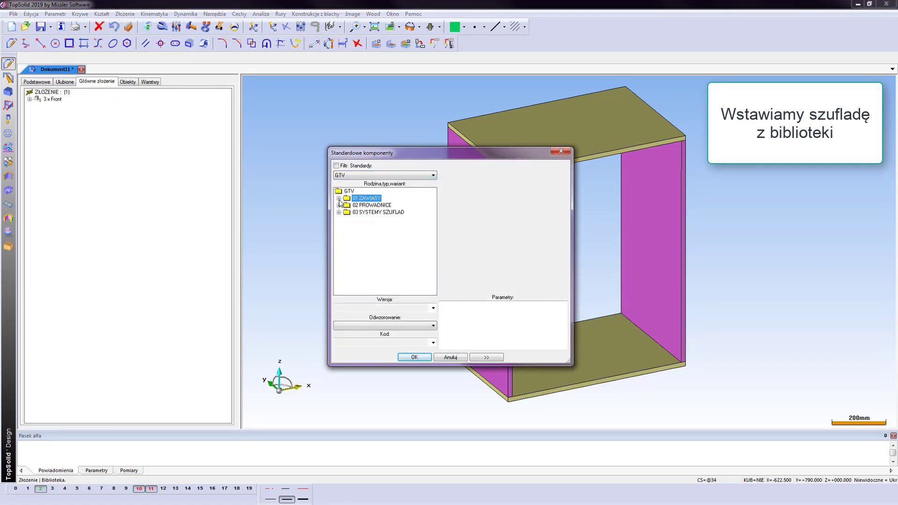
{"action": "left_click", "coordinate": [339, 212]}
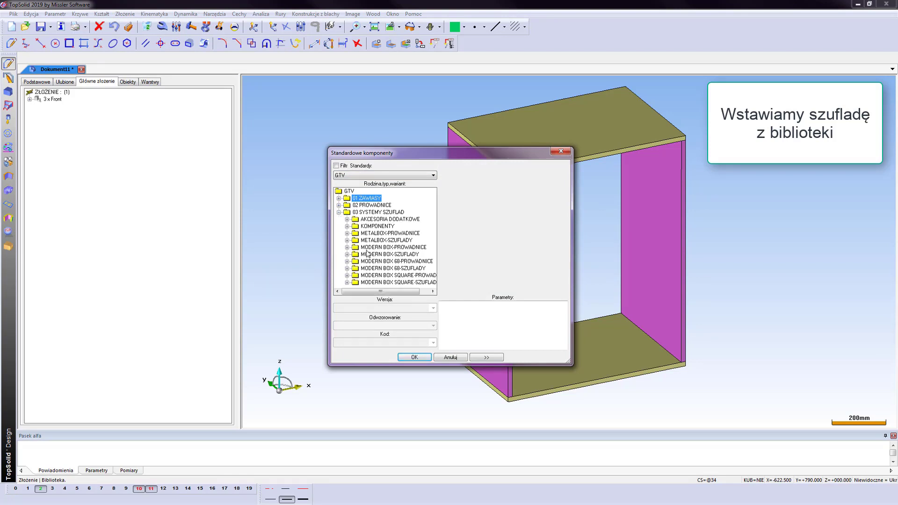
{"action": "left_click", "coordinate": [347, 283]}
{"action": "left_click", "coordinate": [374, 282]}
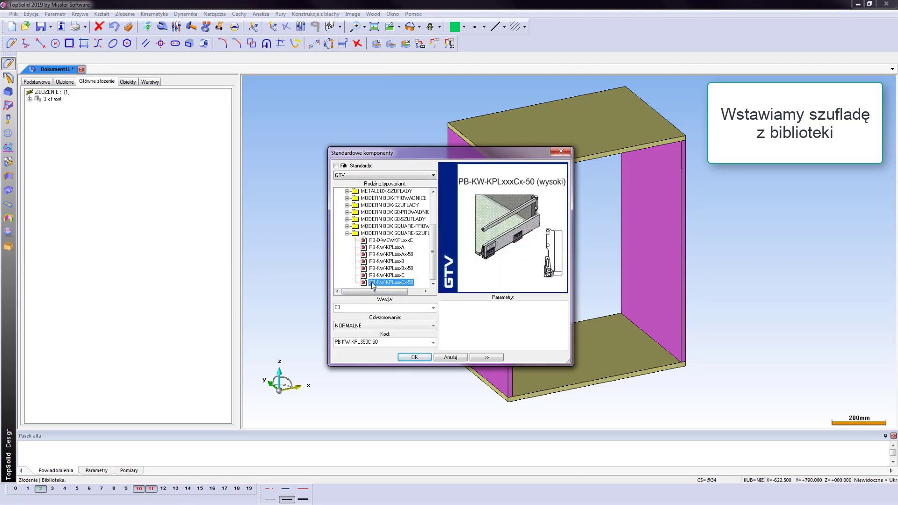
{"action": "left_click", "coordinate": [405, 342]}
{"action": "left_click", "coordinate": [384, 350]}
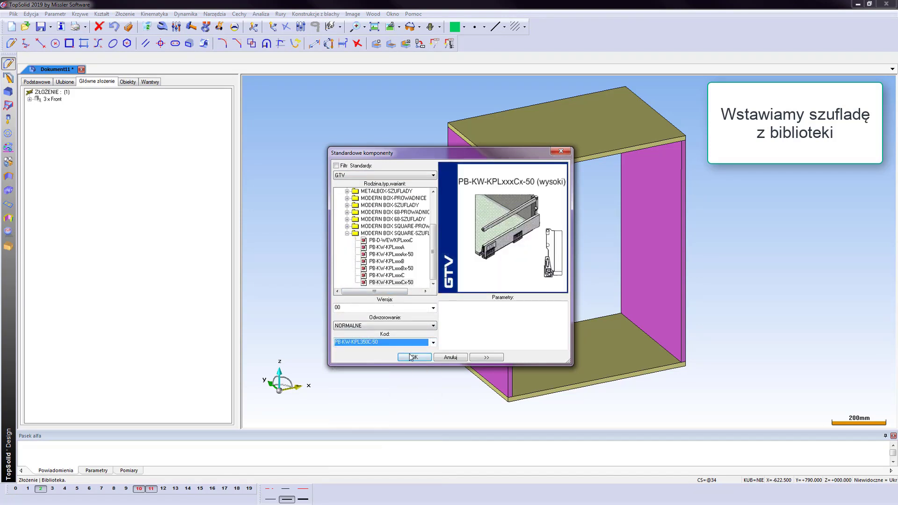
{"action": "left_click", "coordinate": [487, 357]}
Insert the drawer system into the cabinet's interior space on layer 2.
{"action": "left_click", "coordinate": [651, 225]}
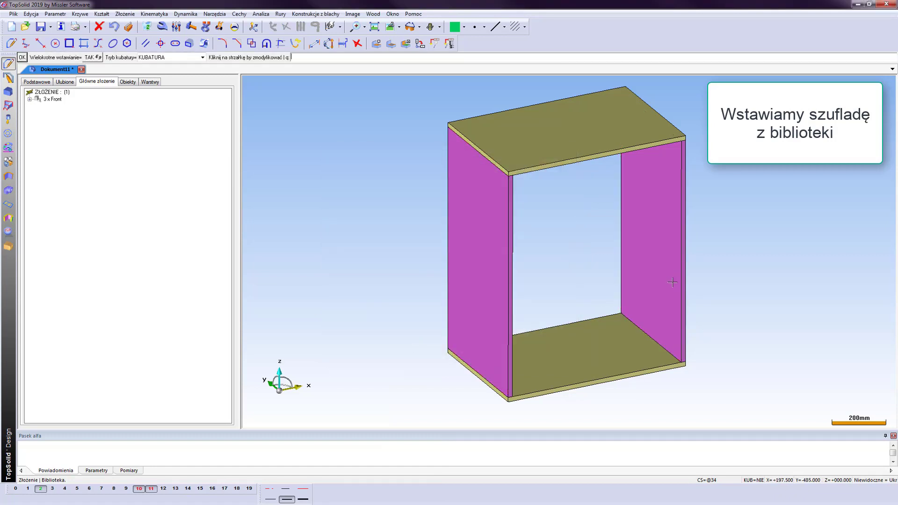
{"action": "left_click", "coordinate": [22, 57]}
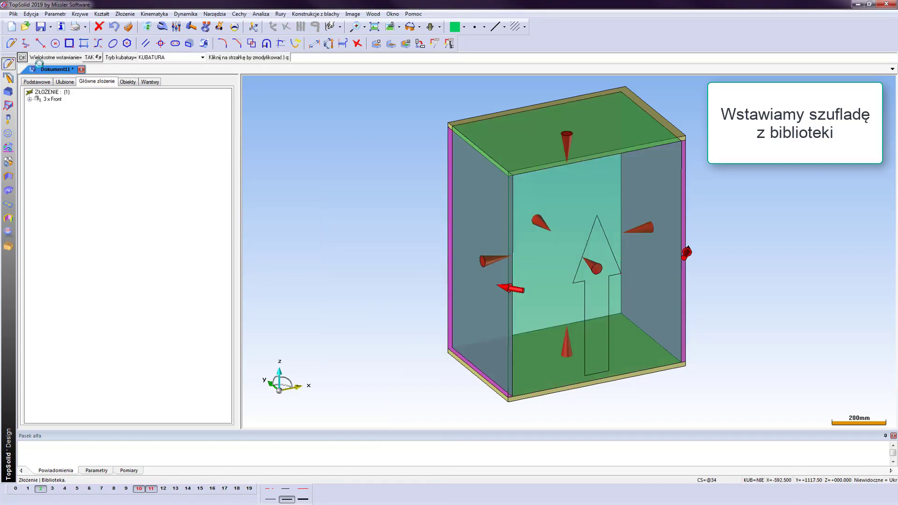
{"action": "left_click", "coordinate": [15, 490]}
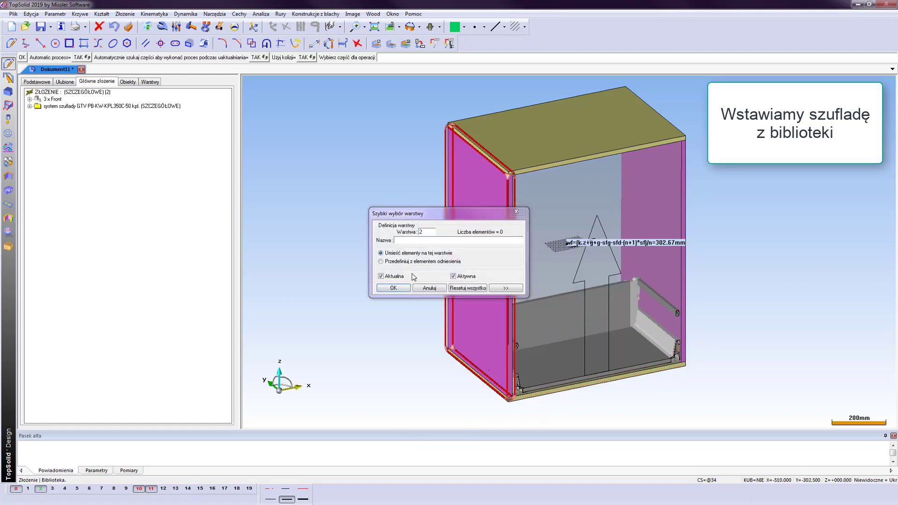
{"action": "left_click", "coordinate": [393, 288]}
{"action": "left_click", "coordinate": [16, 490]}
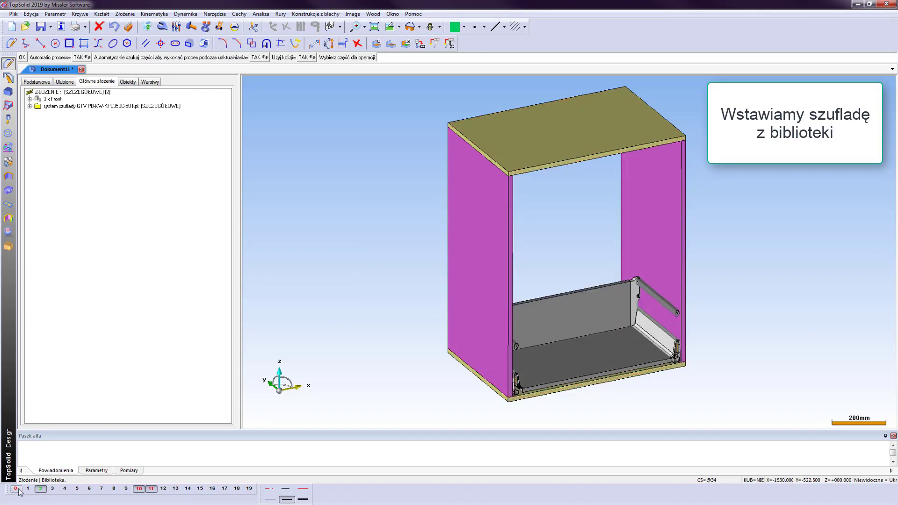
{"action": "left_click", "coordinate": [22, 57]}
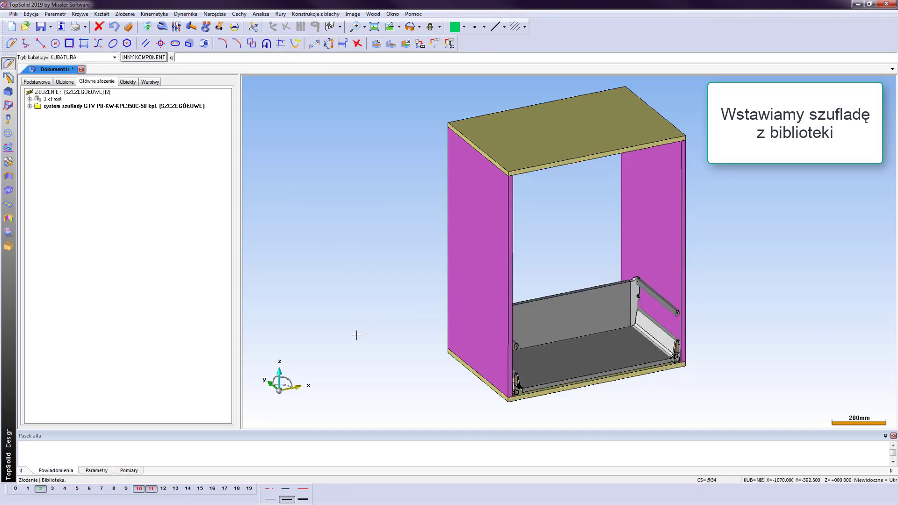
{"action": "key", "text": "Escape"}
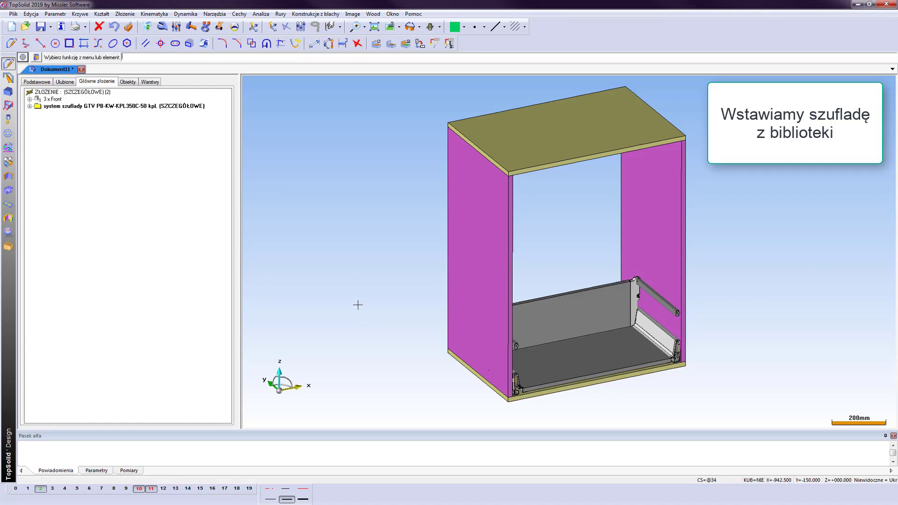
Open the drawer template and create parameter L = 100 named głębokość szuflady.
{"action": "left_click", "coordinate": [586, 320]}
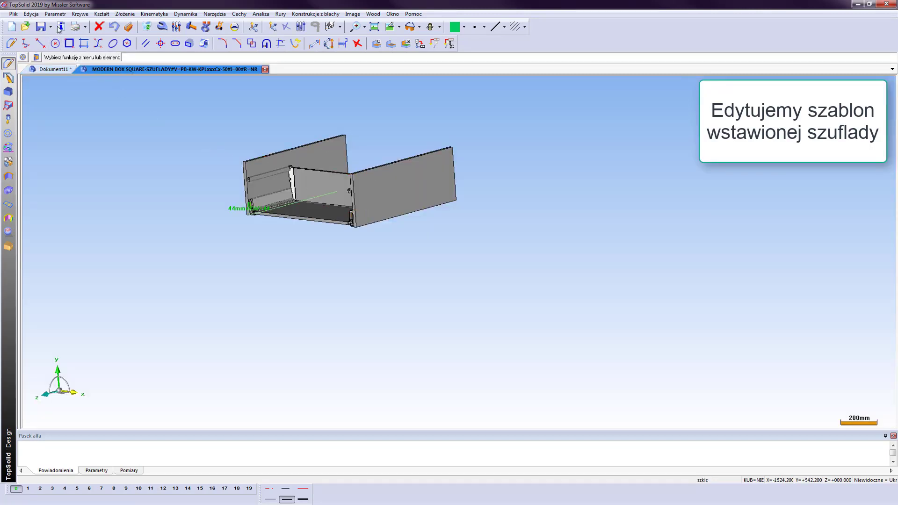
{"action": "left_click", "coordinate": [56, 13]}
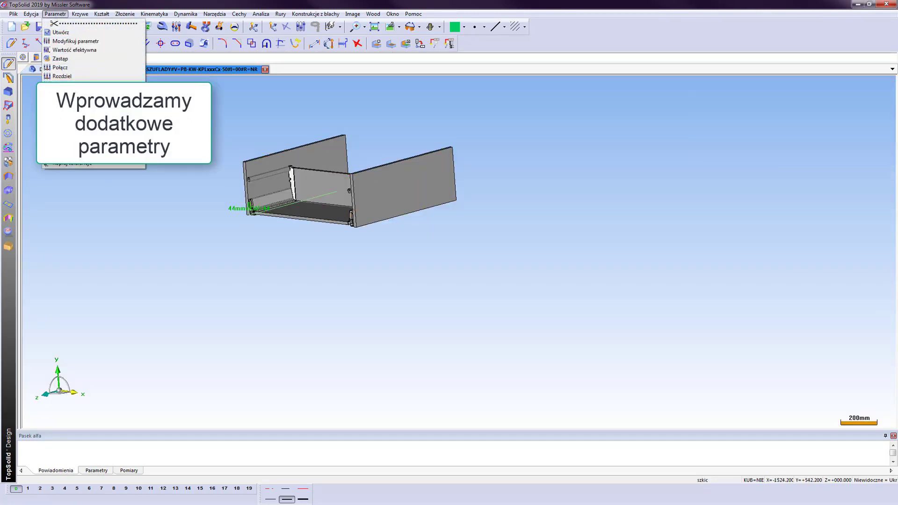
{"action": "left_click", "coordinate": [60, 33]}
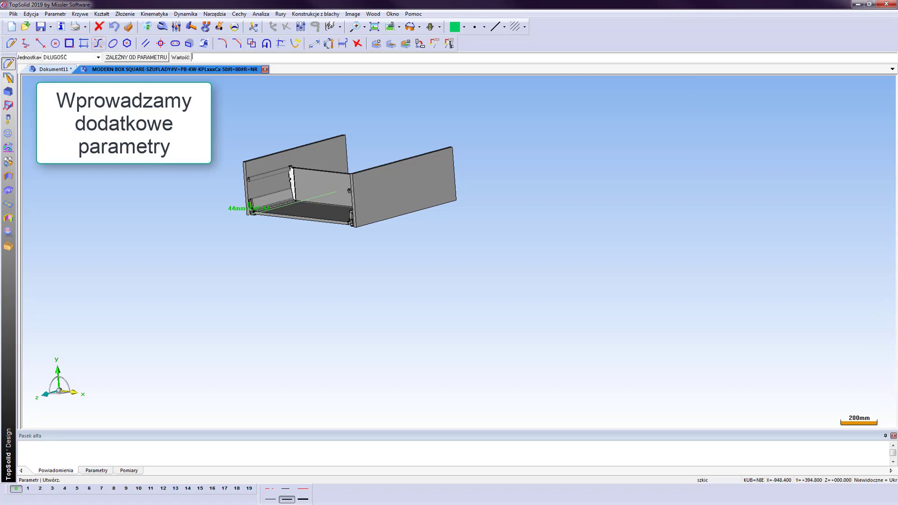
{"action": "type", "text": "100"}
{"action": "key", "text": "Return"}
{"action": "type", "text": "głębokość szu"}
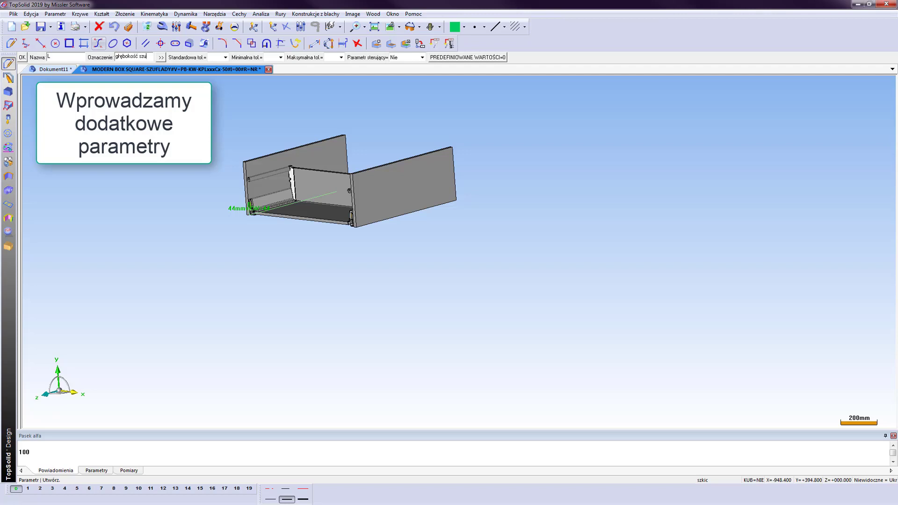
{"action": "type", "text": "flady"}
{"action": "key", "text": "Return"}
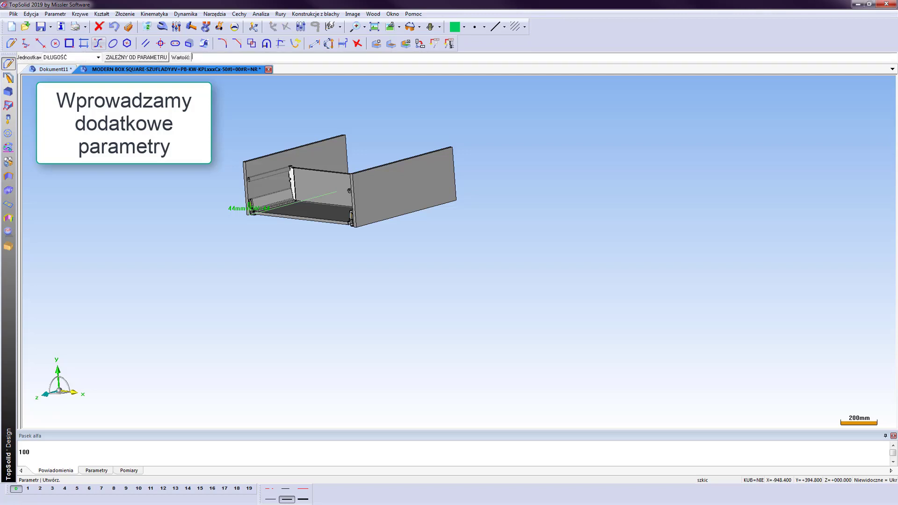
{"action": "type", "text": "1000"}
Add parameters r = 1000 (reling) and c = 10000 (typ szuflady).
{"action": "key", "text": "Return"}
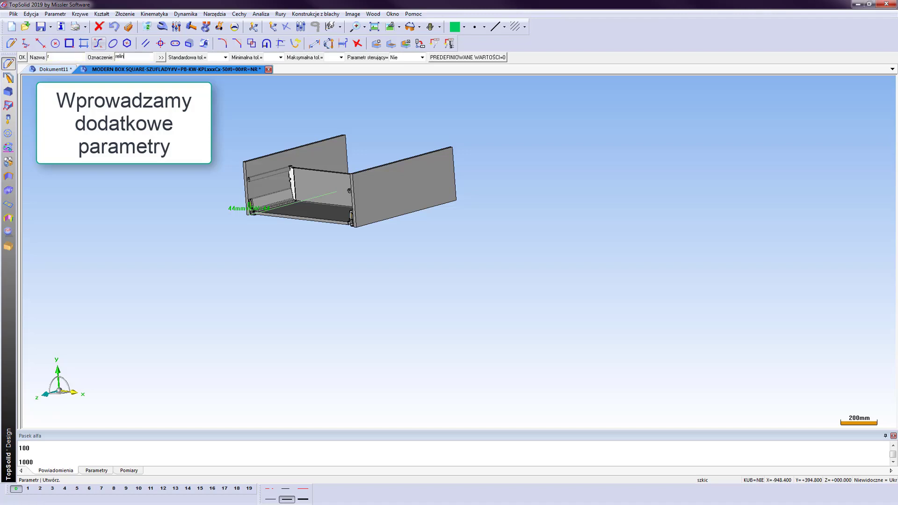
{"action": "type", "text": "g"}
{"action": "key", "text": "Return"}
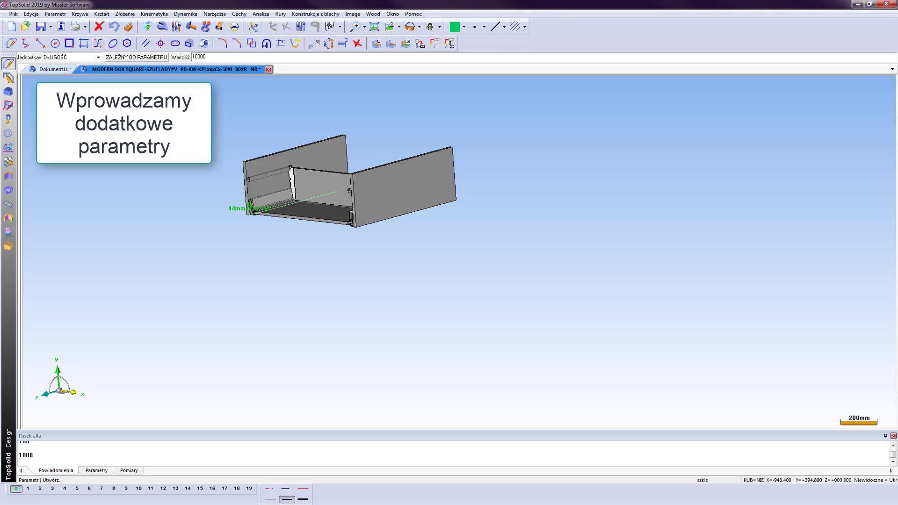
{"action": "key", "text": "Return"}
{"action": "type", "text": "typ szuflady"}
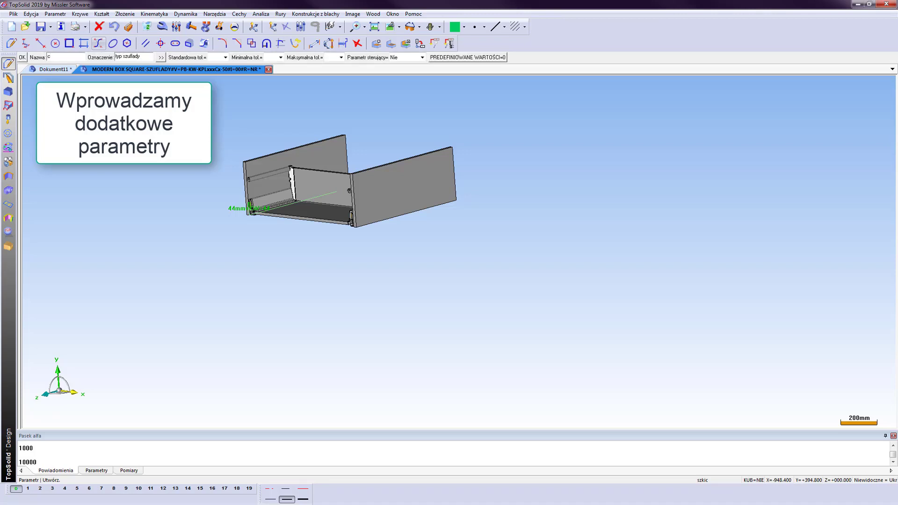
{"action": "key", "text": "Return"}
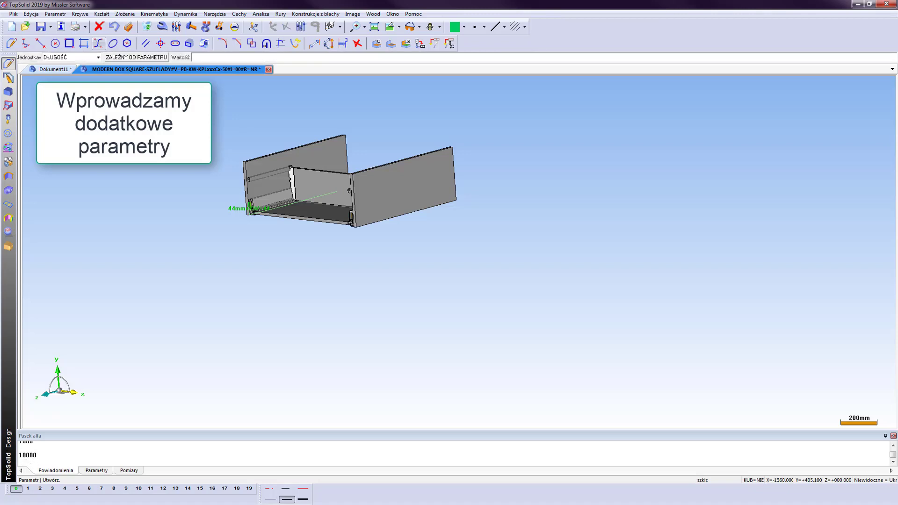
{"action": "left_click", "coordinate": [55, 14]}
Set r and c as driving parameters in the parameter list.
{"action": "left_click", "coordinate": [76, 102]}
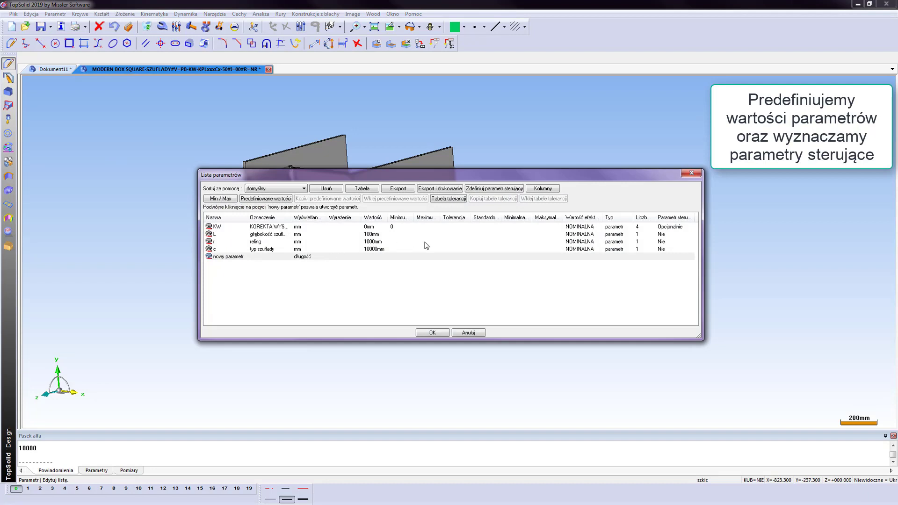
{"action": "left_click", "coordinate": [669, 245]}
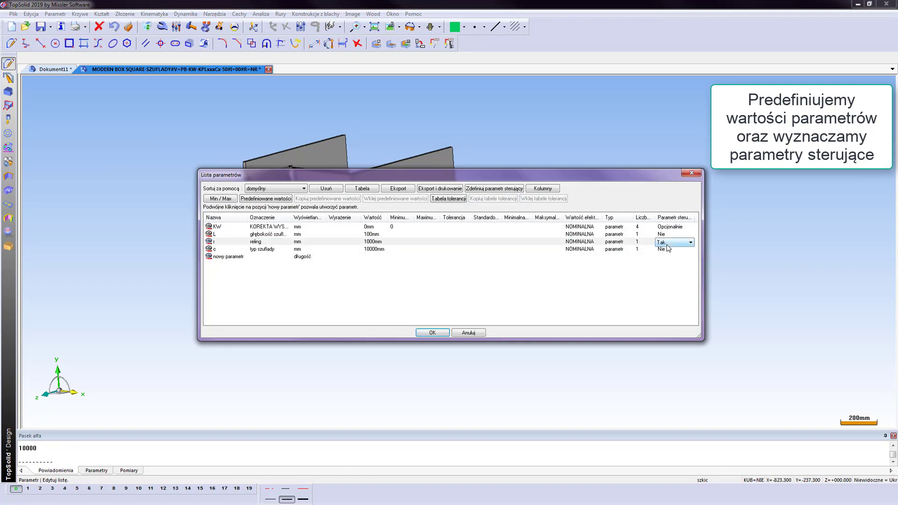
{"action": "left_click", "coordinate": [668, 251]}
{"action": "left_click", "coordinate": [668, 249]}
{"action": "left_click", "coordinate": [669, 249]}
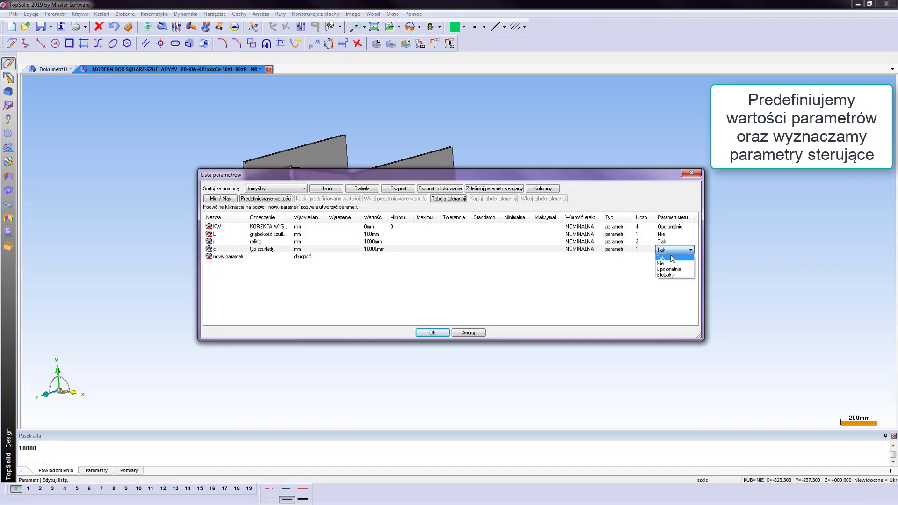
{"action": "key", "text": "Up"}
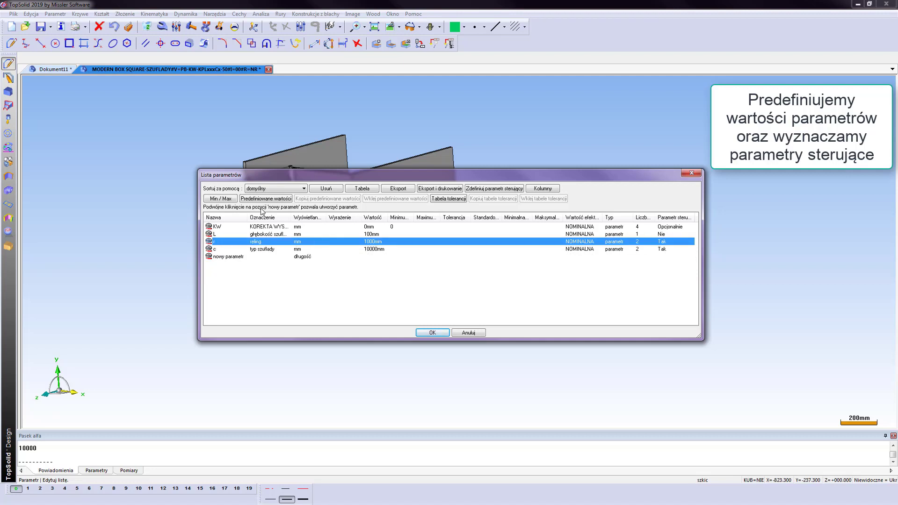
Give r predefined values 1000 labelled Nie and 2000 labelled Tak.
{"action": "left_click", "coordinate": [260, 201]}
{"action": "left_click", "coordinate": [401, 242]}
{"action": "type", "text": "2000"}
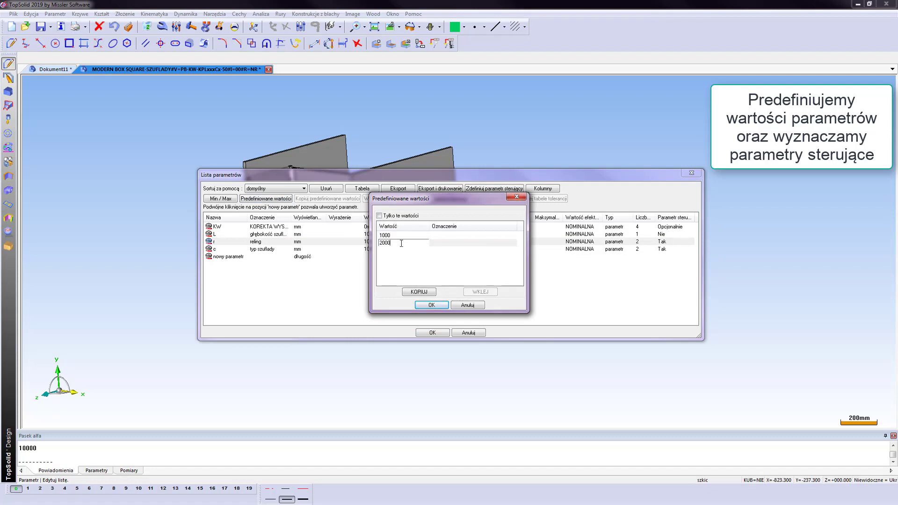
{"action": "key", "text": "Return"}
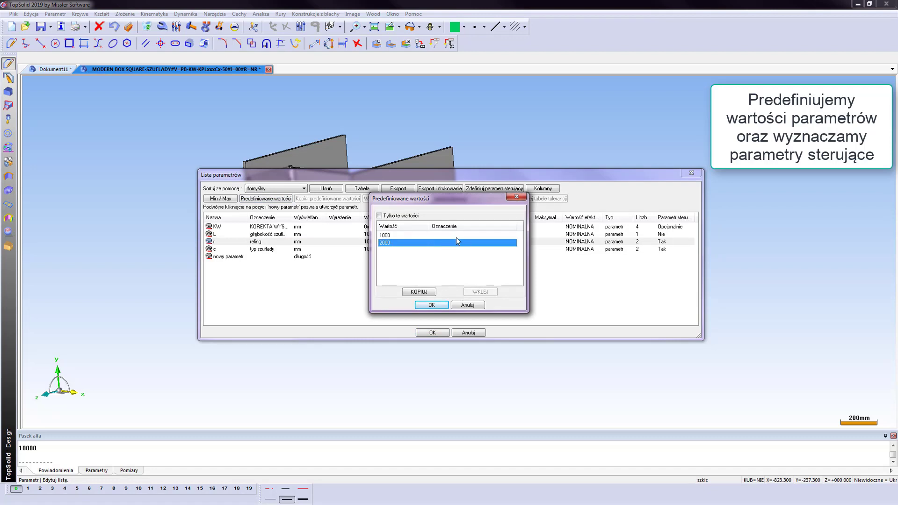
{"action": "left_click", "coordinate": [457, 236]}
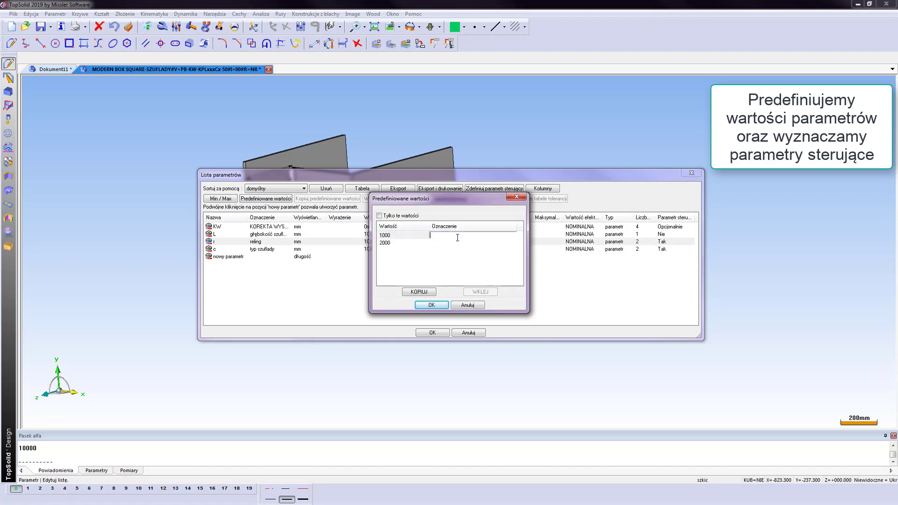
{"action": "type", "text": "Nie"}
{"action": "key", "text": "Return"}
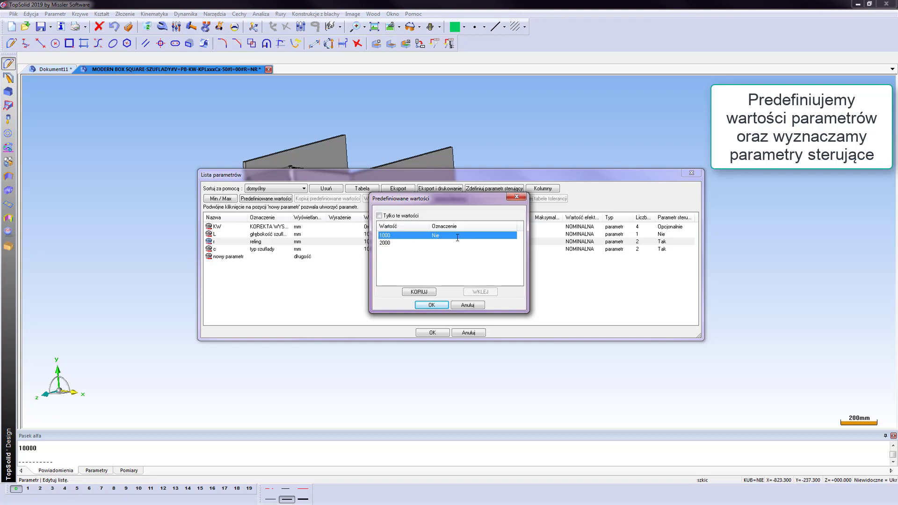
{"action": "left_click", "coordinate": [453, 244]}
{"action": "type", "text": "Ta"}
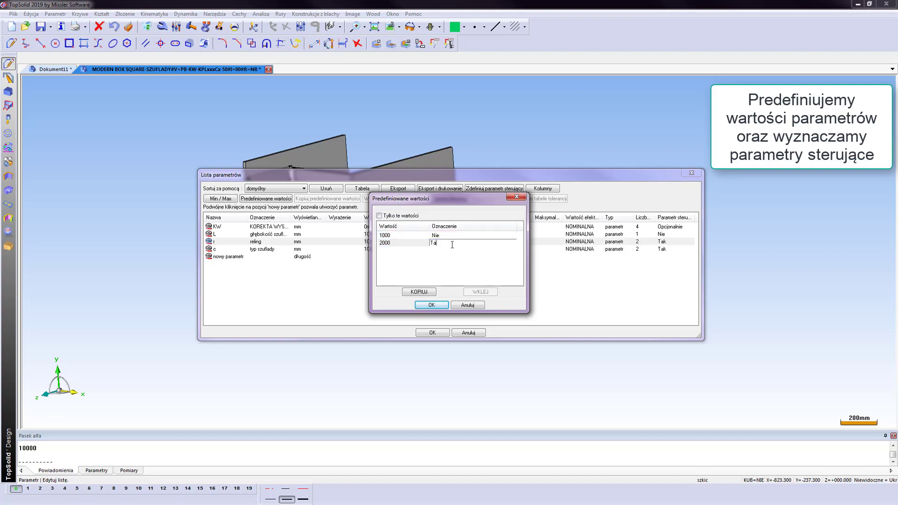
{"action": "type", "text": "k"}
{"action": "key", "text": "Return"}
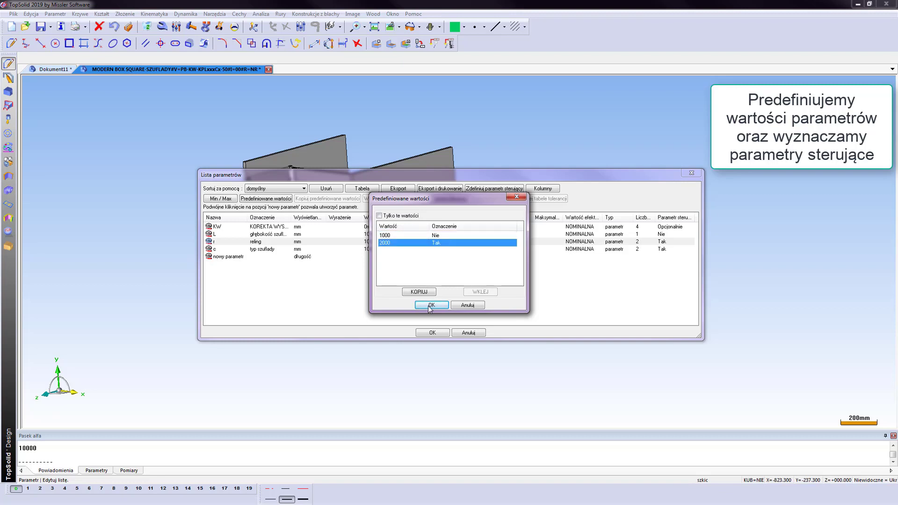
{"action": "left_click", "coordinate": [430, 306]}
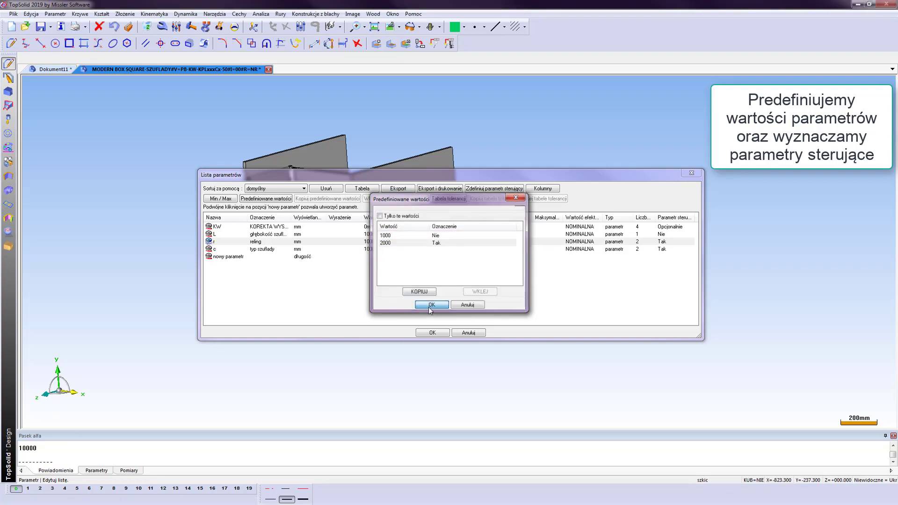
Give c predefined values 10000 labelled C and 20000 labelled C1, then apply the list.
{"action": "left_click", "coordinate": [304, 249]}
{"action": "left_click", "coordinate": [271, 199]}
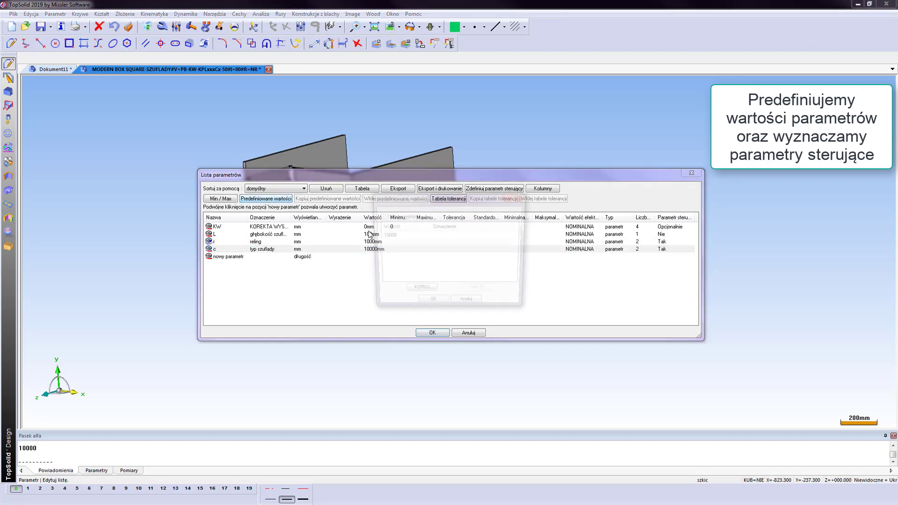
{"action": "double_click", "coordinate": [391, 244]}
{"action": "type", "text": "20000"}
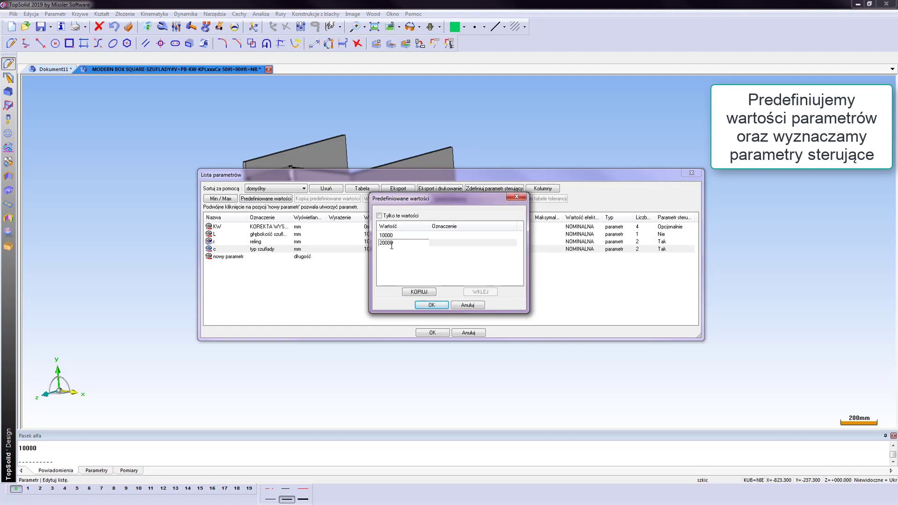
{"action": "key", "text": "Return"}
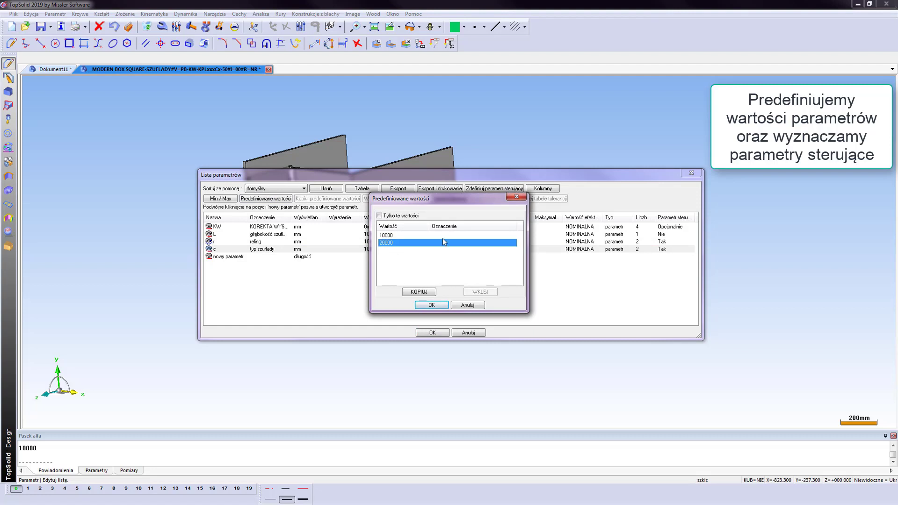
{"action": "left_click", "coordinate": [443, 237]}
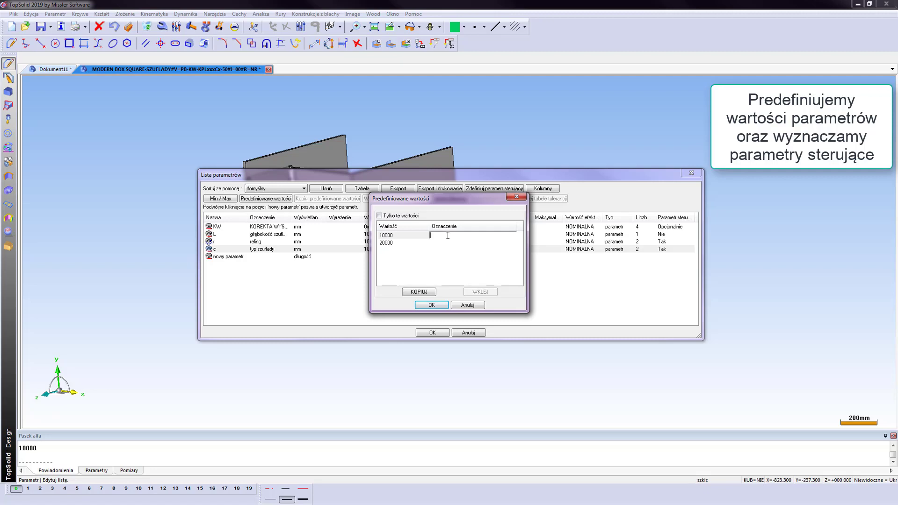
{"action": "type", "text": "C"}
{"action": "key", "text": "Return"}
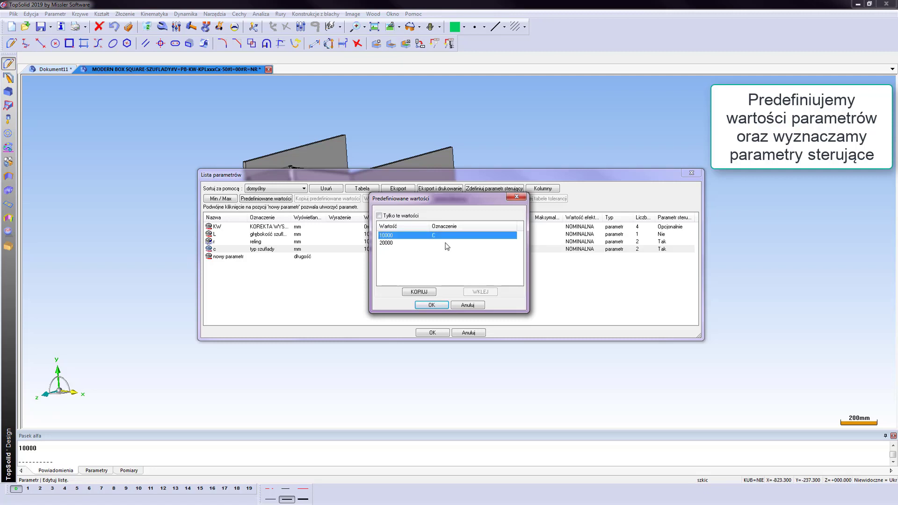
{"action": "left_click", "coordinate": [445, 243]}
{"action": "type", "text": "C1"}
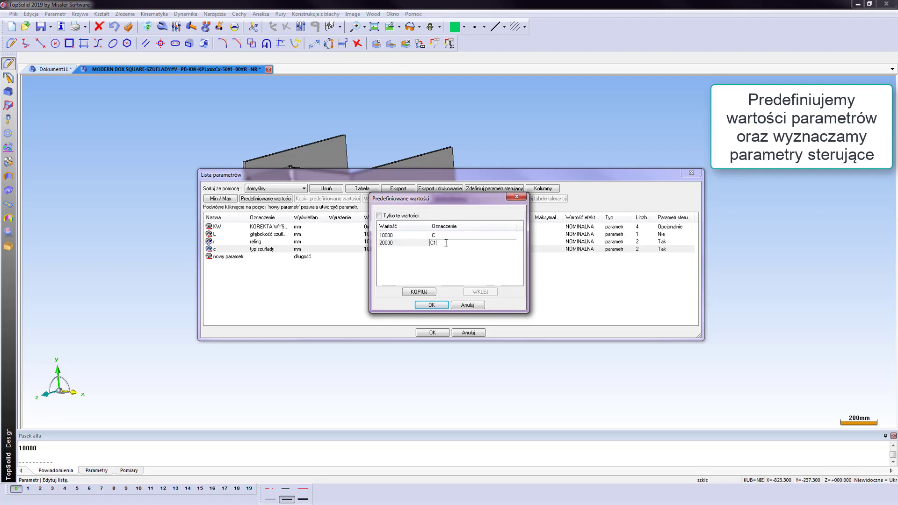
{"action": "key", "text": "Return"}
{"action": "left_click", "coordinate": [431, 305]}
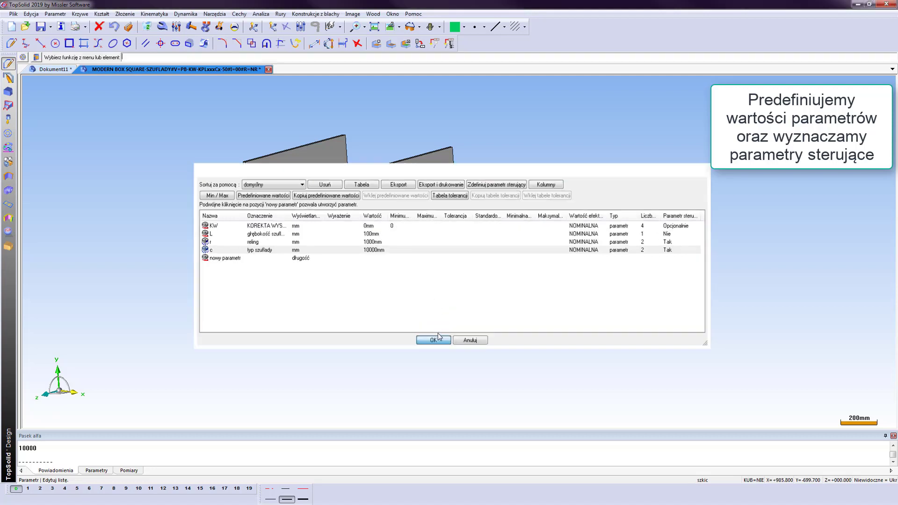
{"action": "left_click", "coordinate": [438, 333]}
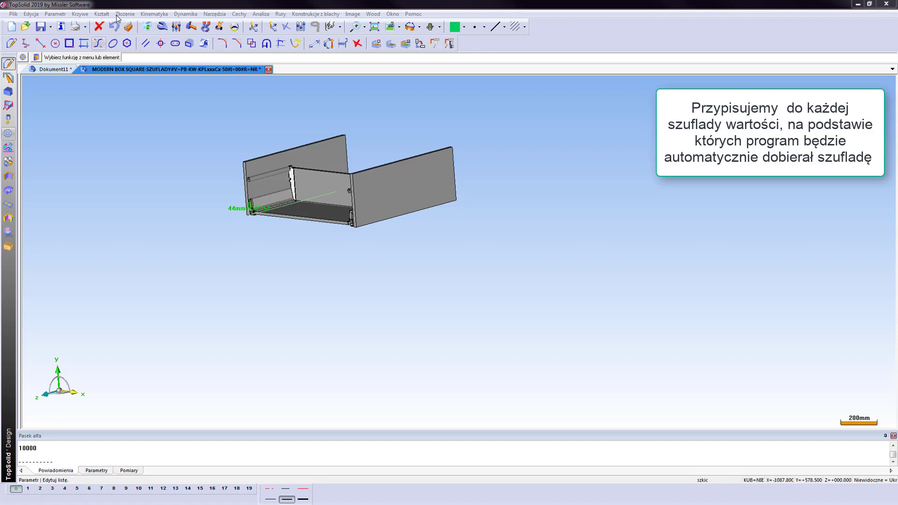
Open the drawer's variant catalog editor, including all parameters and texts.
{"action": "left_click", "coordinate": [125, 14]}
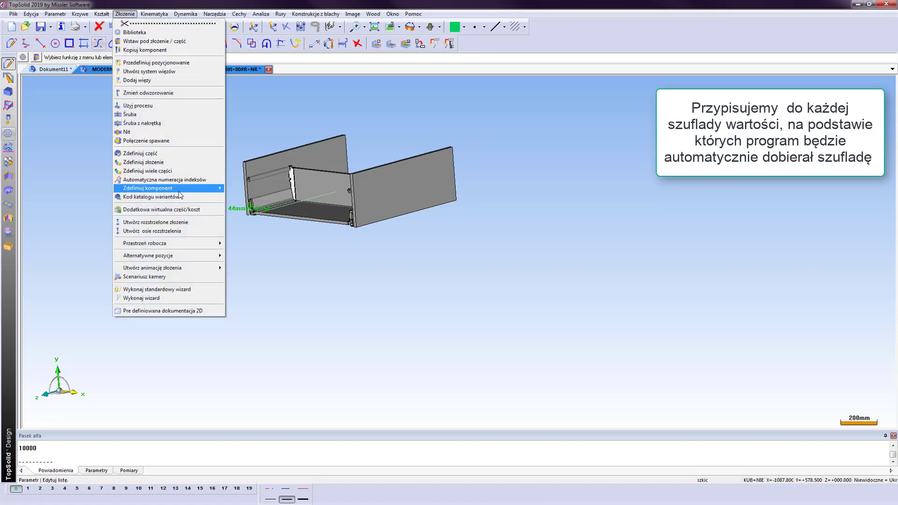
{"action": "mouse_move", "coordinate": [148, 188]}
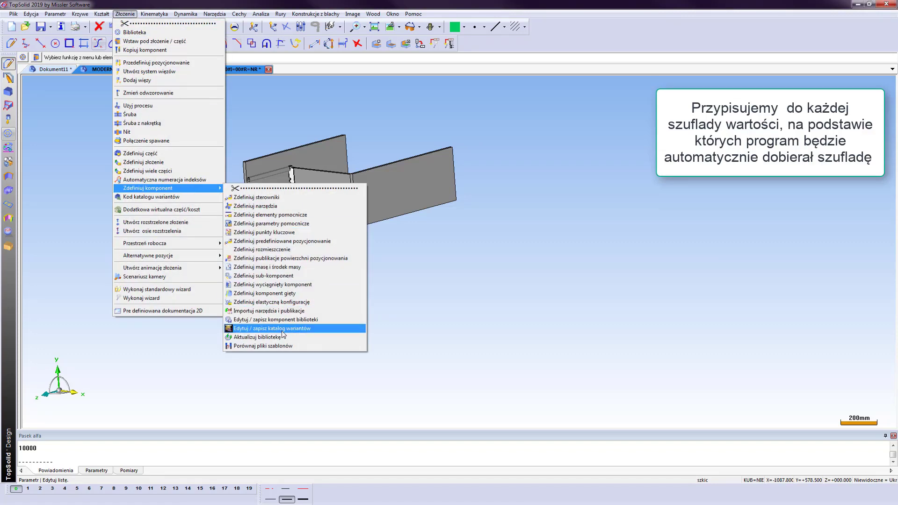
{"action": "left_click", "coordinate": [283, 328]}
{"action": "left_click", "coordinate": [236, 57]}
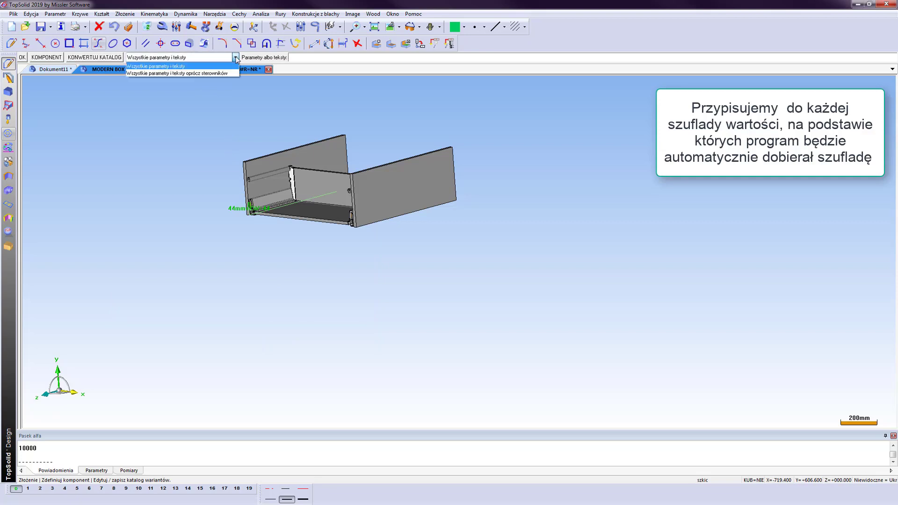
{"action": "left_click", "coordinate": [202, 67]}
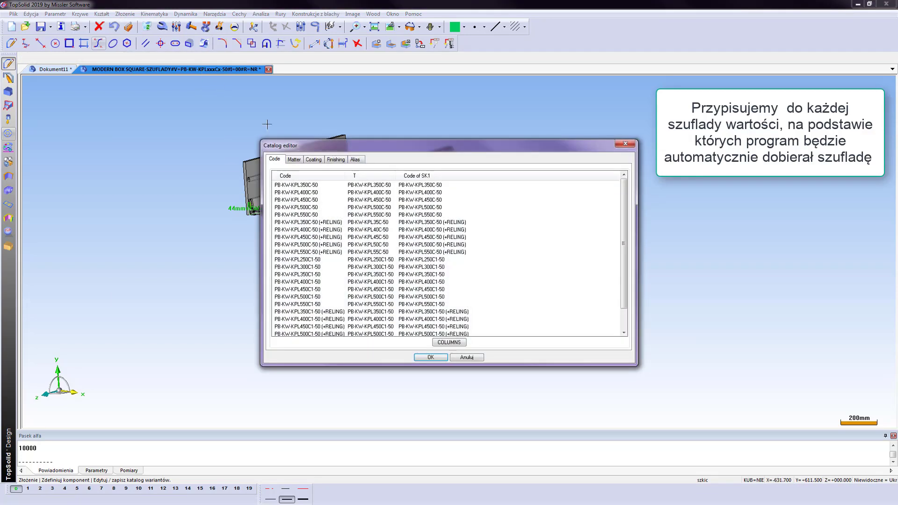
Add the depth parameter L as a new catalog column.
{"action": "left_click", "coordinate": [453, 344]}
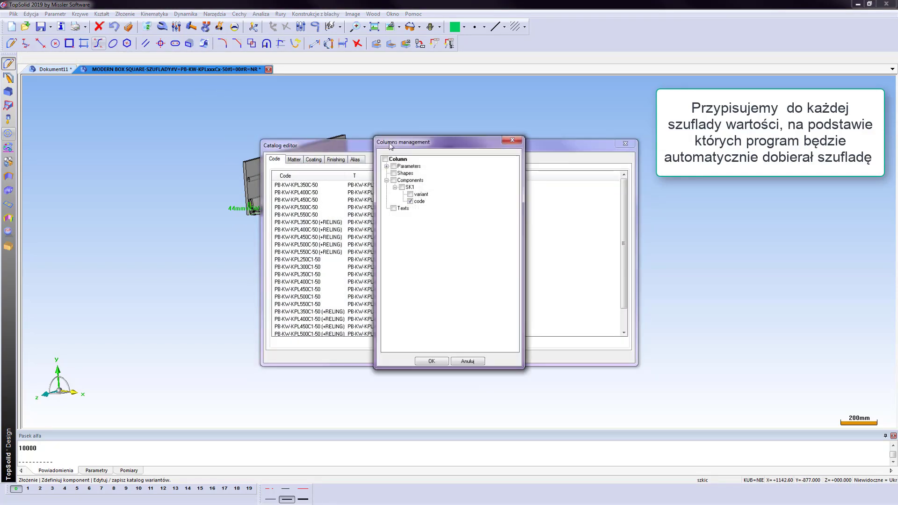
{"action": "left_click", "coordinate": [387, 166]}
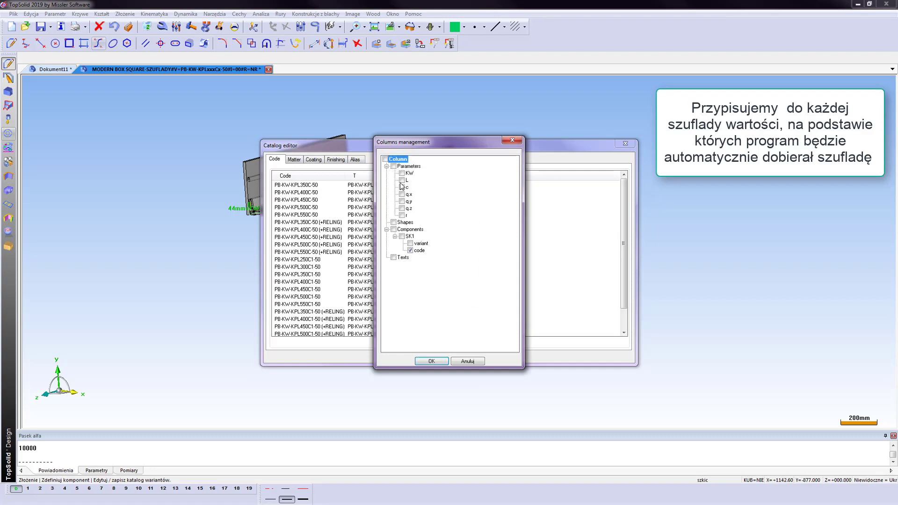
{"action": "left_click", "coordinate": [401, 180]}
{"action": "left_click", "coordinate": [431, 361]}
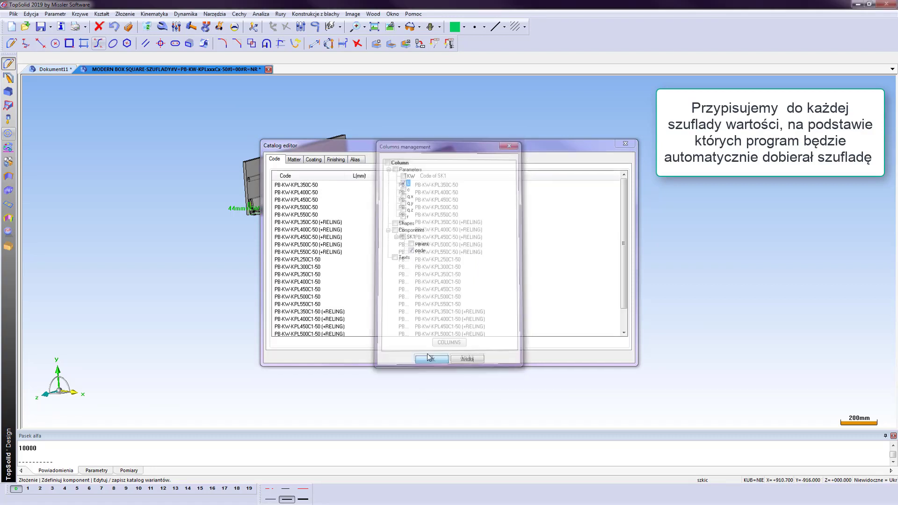
{"action": "left_click", "coordinate": [378, 186]}
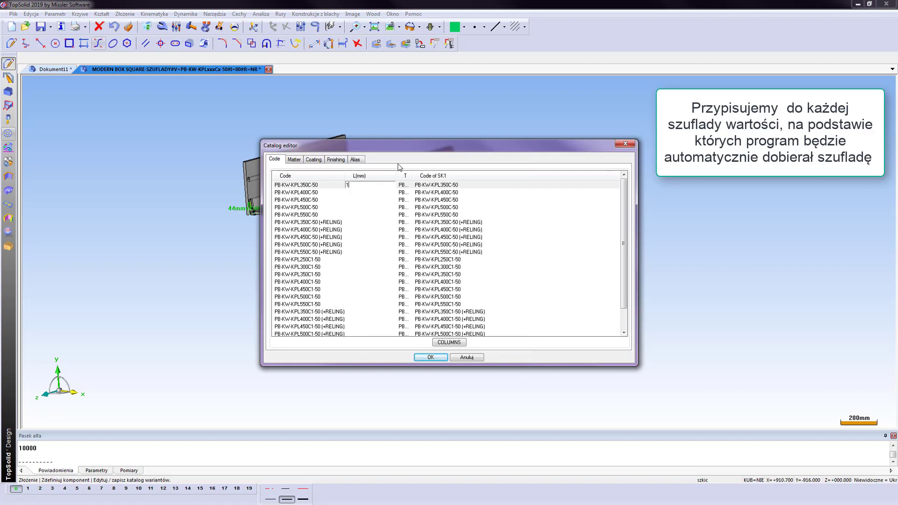
Fill in L(mm) for the C drawer codes, ending with 12350 through 12550.
{"action": "type", "text": "1350"}
{"action": "left_click", "coordinate": [361, 193]}
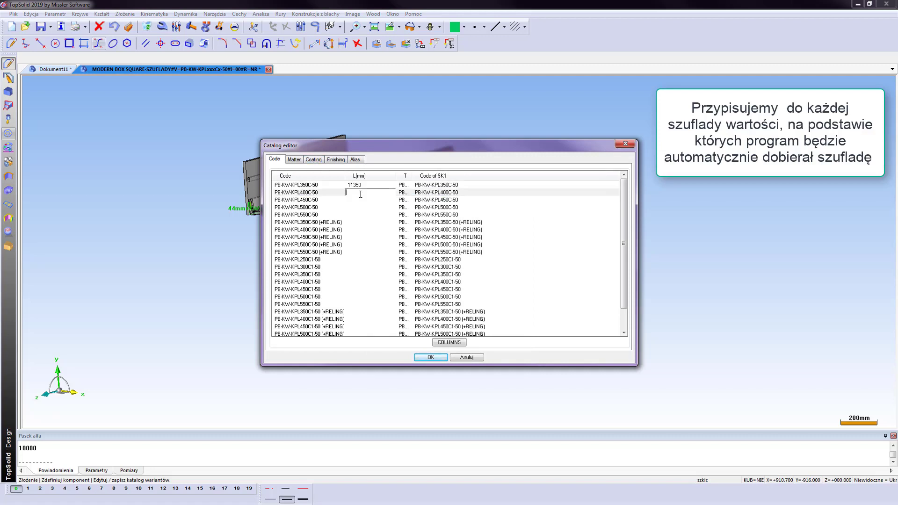
{"action": "type", "text": "00"}
{"action": "left_click", "coordinate": [367, 201]}
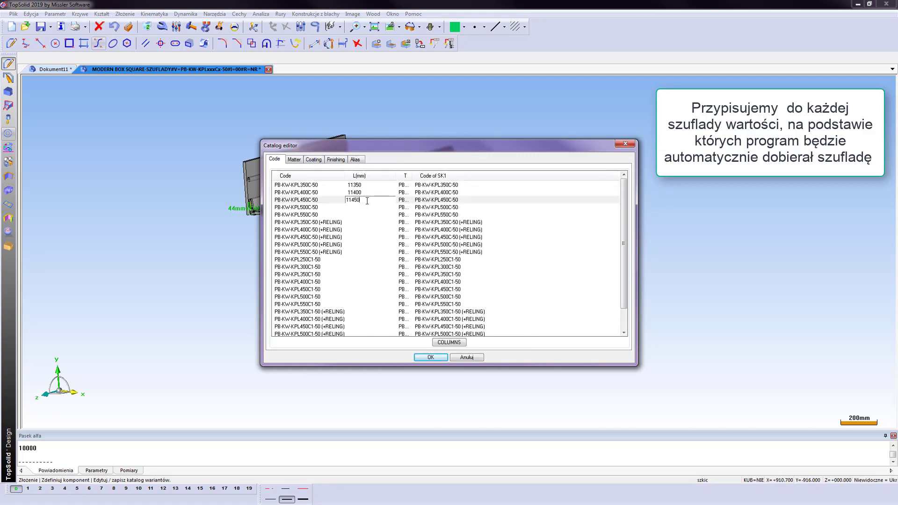
{"action": "left_click", "coordinate": [366, 206]}
{"action": "type", "text": "0"}
{"action": "left_click", "coordinate": [368, 214]}
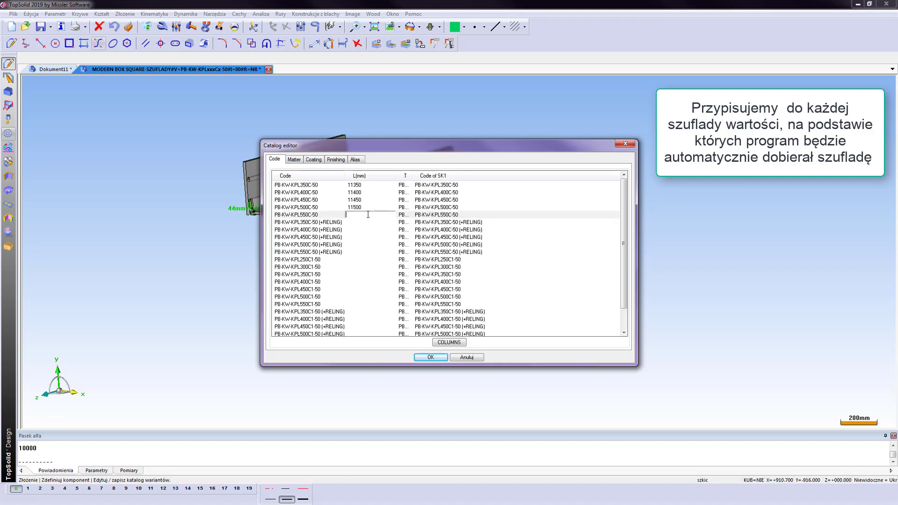
{"action": "type", "text": "11550"}
{"action": "left_click", "coordinate": [373, 220]}
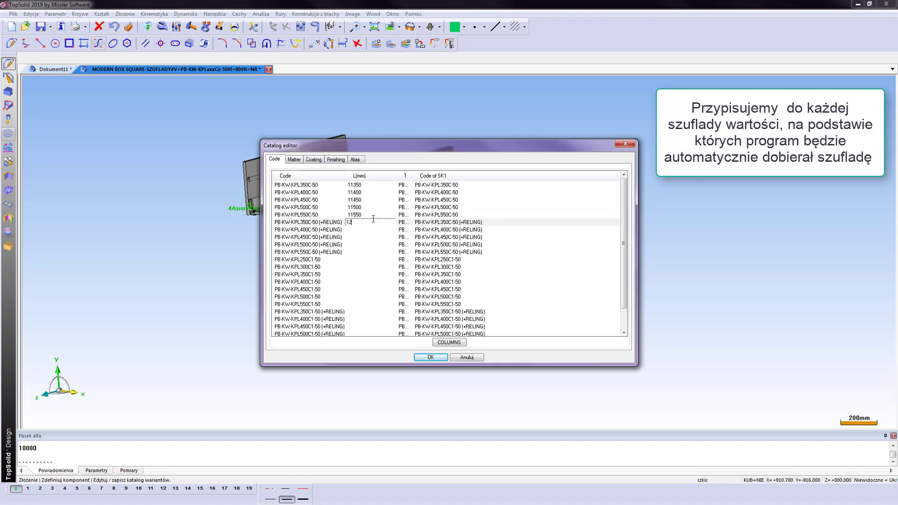
{"action": "left_click", "coordinate": [369, 228]}
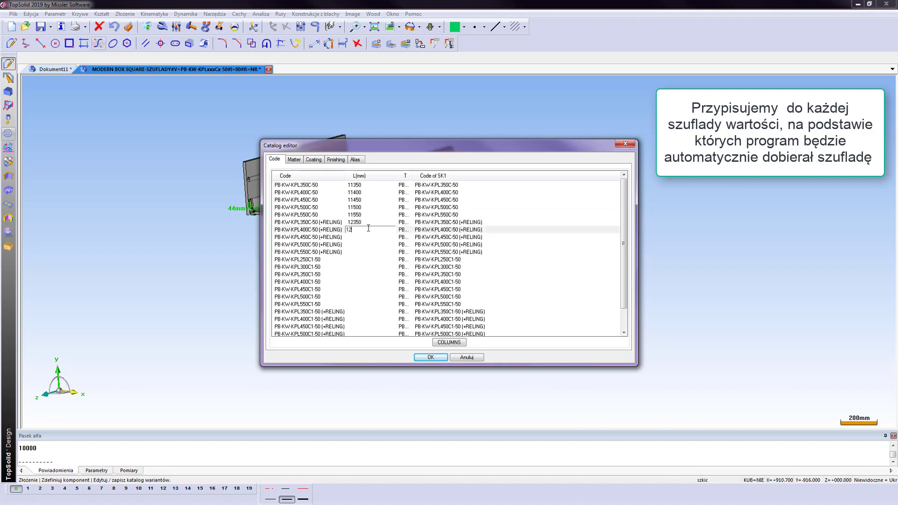
{"action": "type", "text": "400"}
{"action": "left_click", "coordinate": [370, 235]}
{"action": "left_click", "coordinate": [369, 243]}
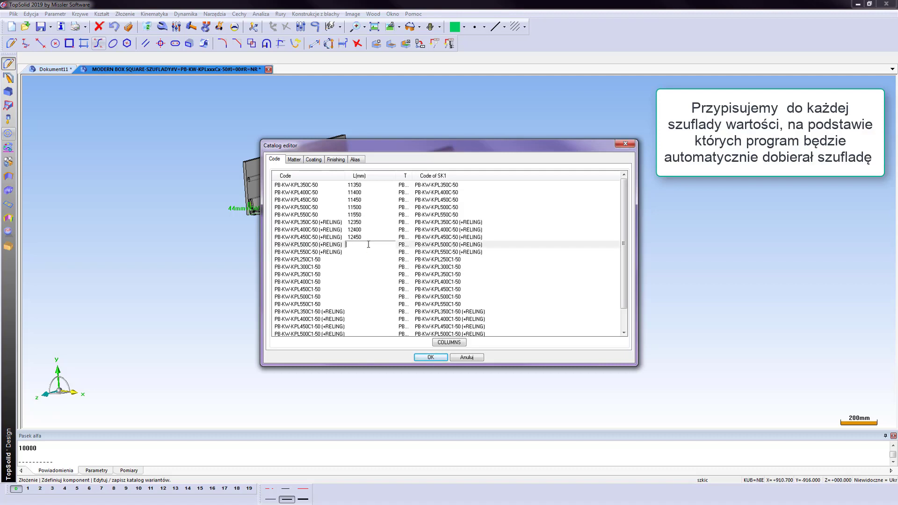
{"action": "type", "text": "00"}
{"action": "left_click", "coordinate": [366, 251]}
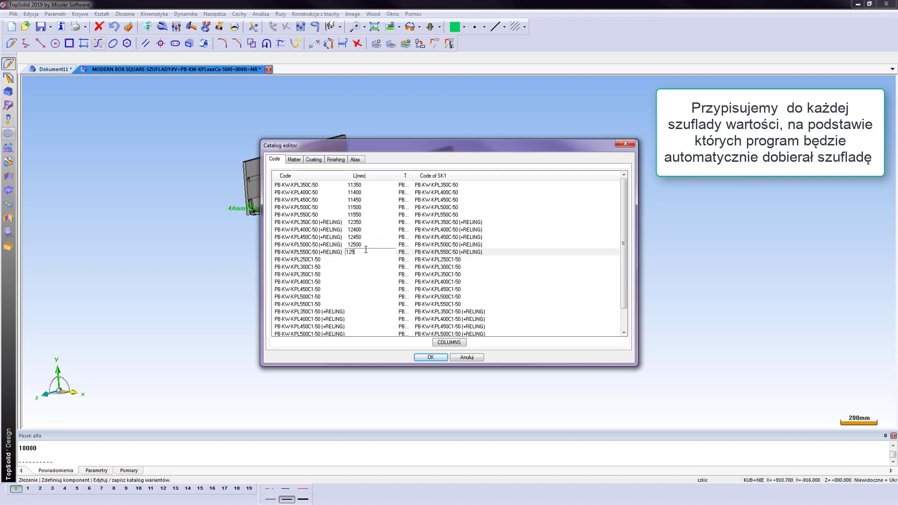
{"action": "left_click", "coordinate": [363, 258]}
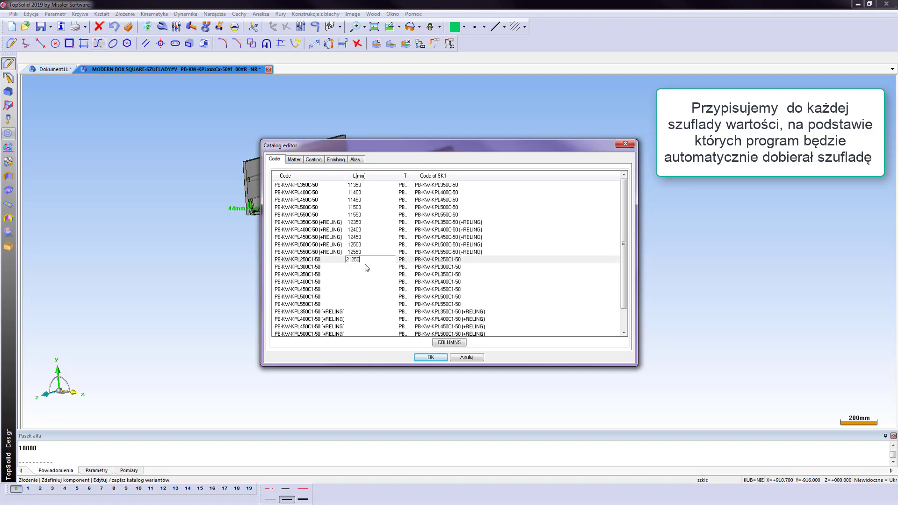
Enter L(mm) 21250–21550 for the C1 codes and 22350 for the first RELING C1 code.
{"action": "left_click", "coordinate": [370, 265]}
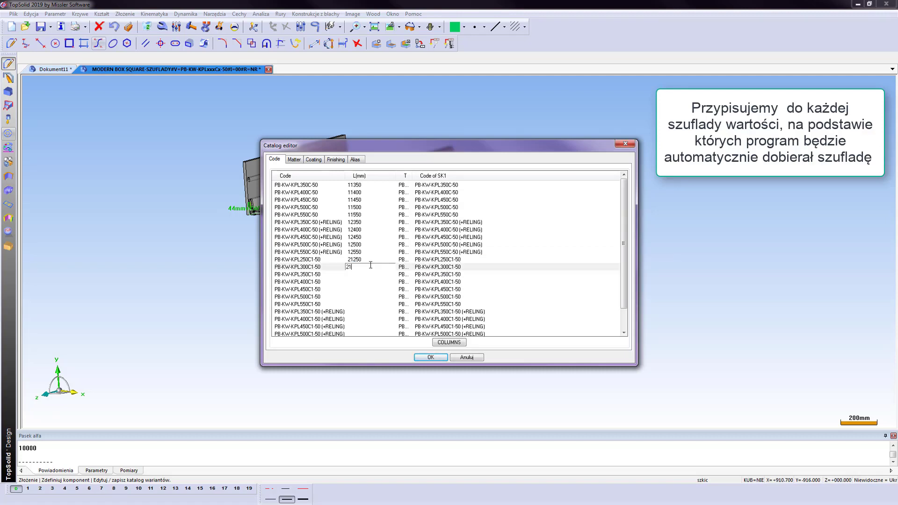
{"action": "type", "text": "300"}
{"action": "left_click", "coordinate": [367, 275]}
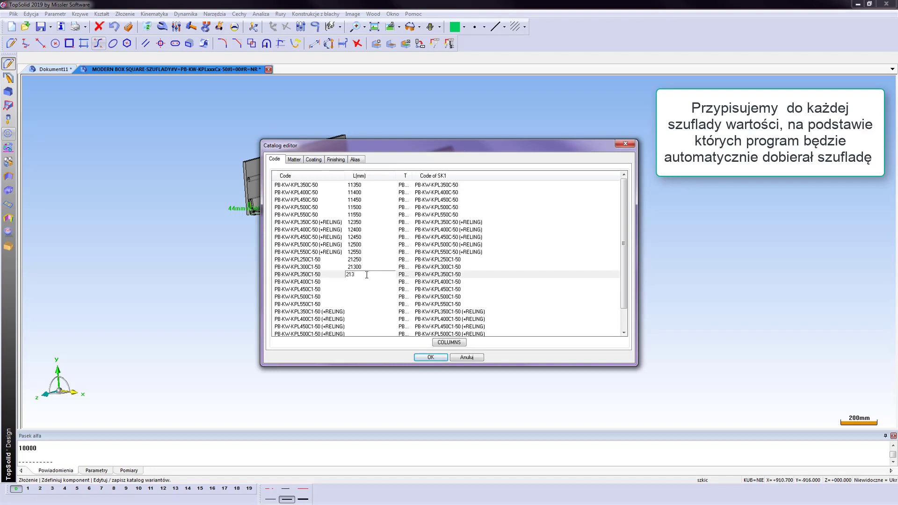
{"action": "type", "text": "0"}
{"action": "left_click", "coordinate": [369, 280]}
{"action": "type", "text": "2"}
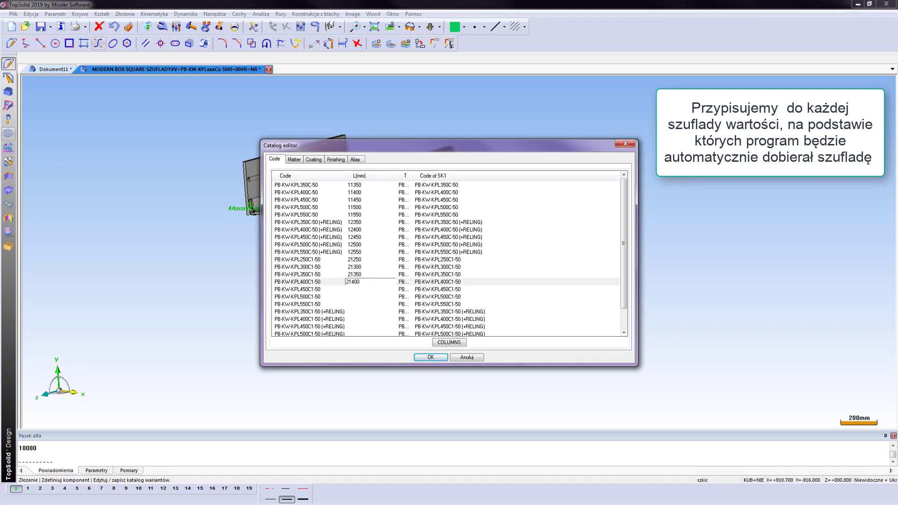
{"action": "left_click", "coordinate": [366, 288]}
{"action": "left_click", "coordinate": [364, 296]}
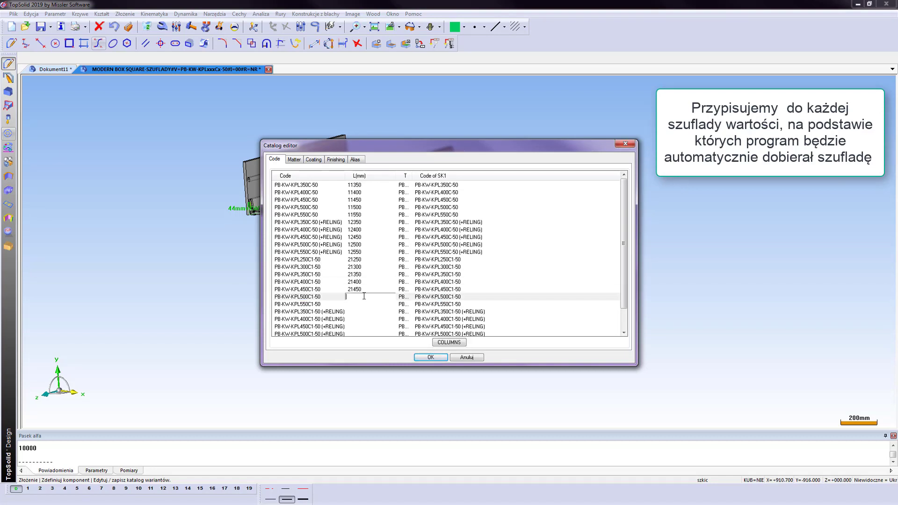
{"action": "type", "text": "21500"}
{"action": "left_click", "coordinate": [364, 303]}
{"action": "type", "text": "21550"}
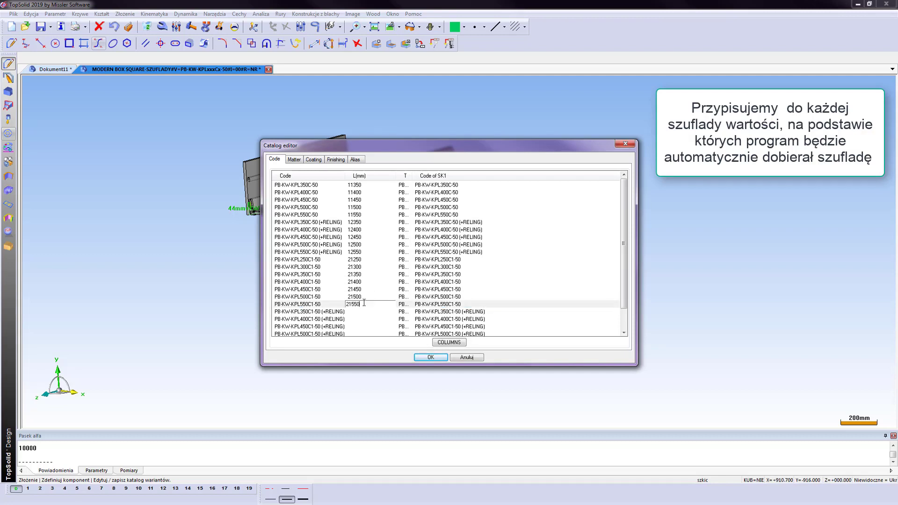
{"action": "left_click", "coordinate": [362, 312]}
{"action": "type", "text": "2235"}
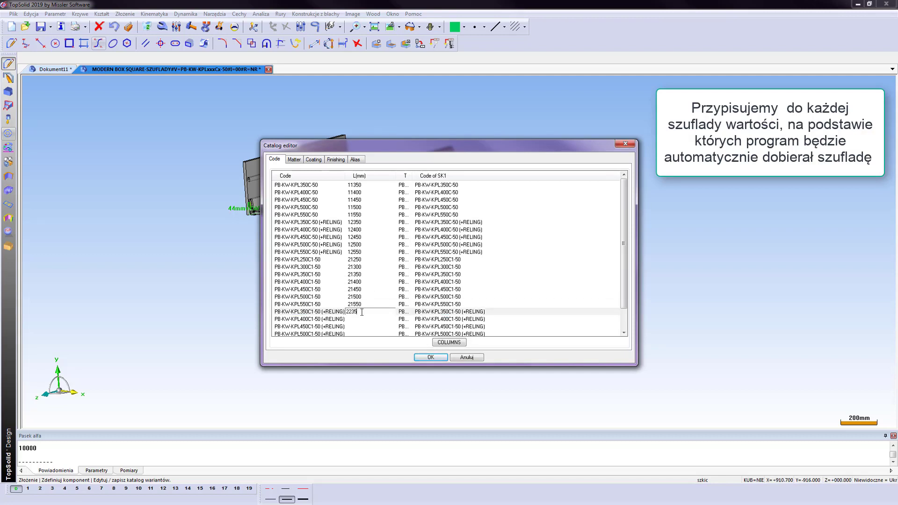
{"action": "type", "text": "0"}
{"action": "key", "text": "Return"}
Enter L(mm) 22400–22550 for the remaining RELING codes and confirm the catalog.
{"action": "scroll", "coordinate": [365, 307], "scroll_direction": "down", "scroll_amount": 1}
{"action": "left_click", "coordinate": [366, 297]}
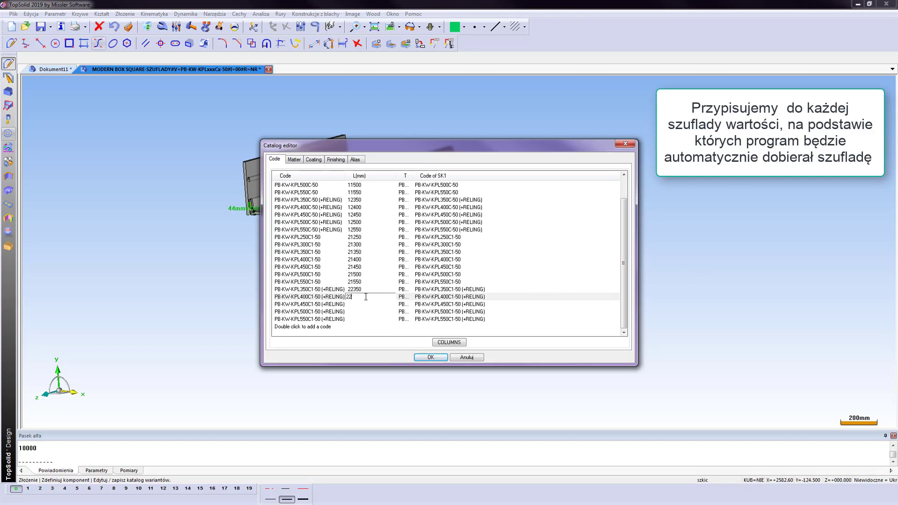
{"action": "type", "text": "400"}
{"action": "left_click", "coordinate": [365, 302]}
{"action": "type", "text": "22450"}
{"action": "left_click", "coordinate": [369, 313]}
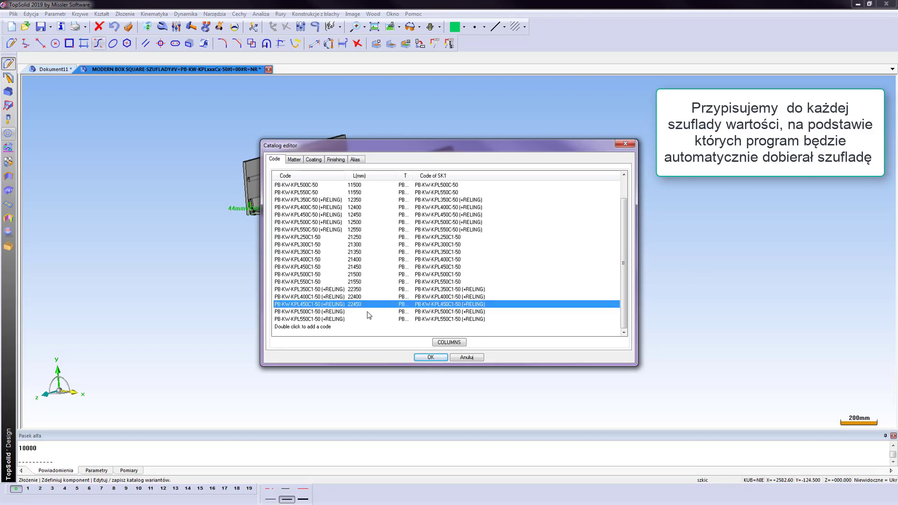
{"action": "type", "text": "22500"}
{"action": "left_click", "coordinate": [366, 319]}
{"action": "type", "text": "2"}
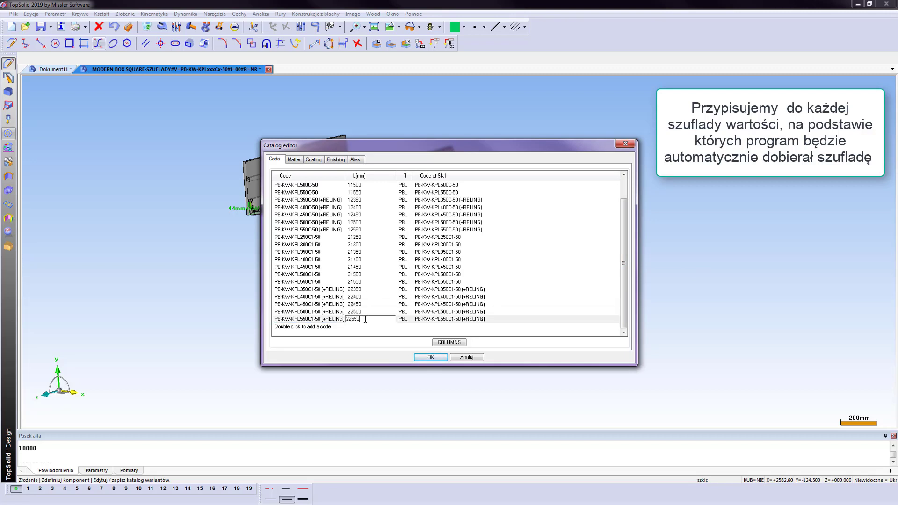
{"action": "key", "text": "Return"}
{"action": "left_click", "coordinate": [425, 358]}
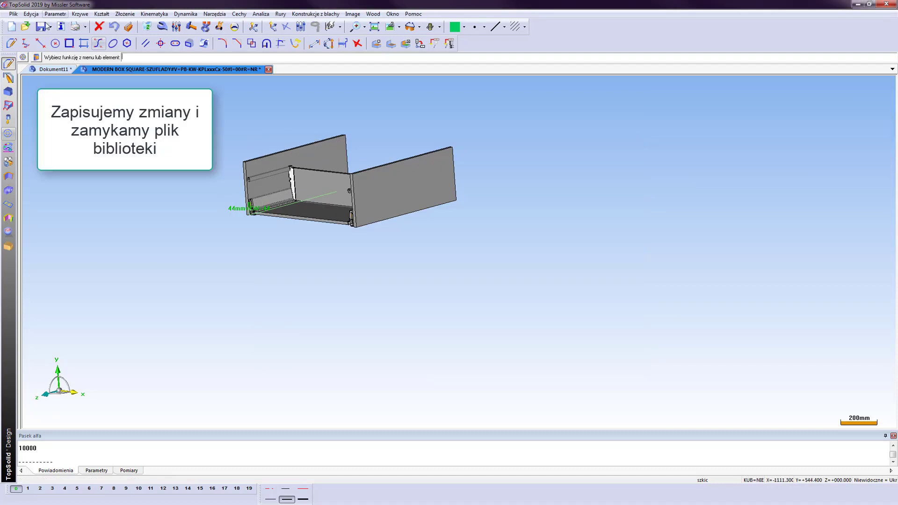
Save and close the drawer library file, then delete the old drawer from the cabinet.
{"action": "left_click", "coordinate": [41, 26]}
{"action": "left_click", "coordinate": [265, 70]}
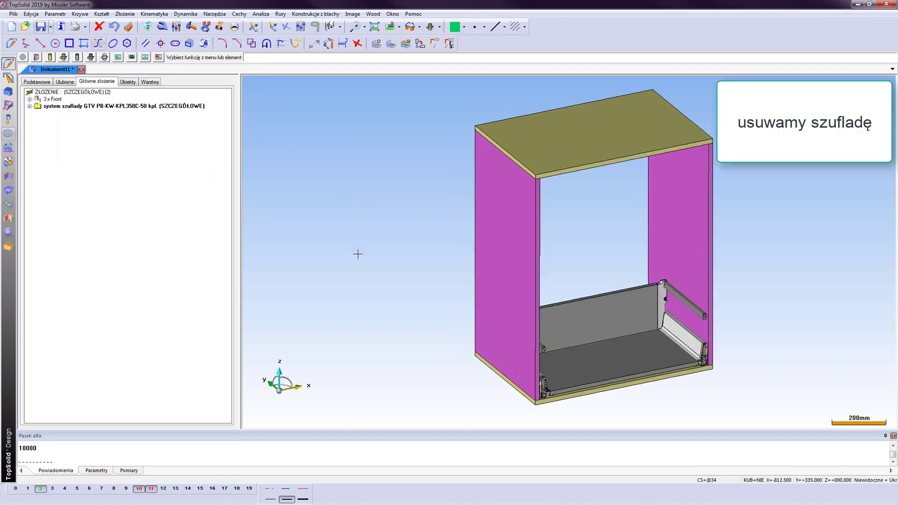
{"action": "left_click", "coordinate": [116, 106]}
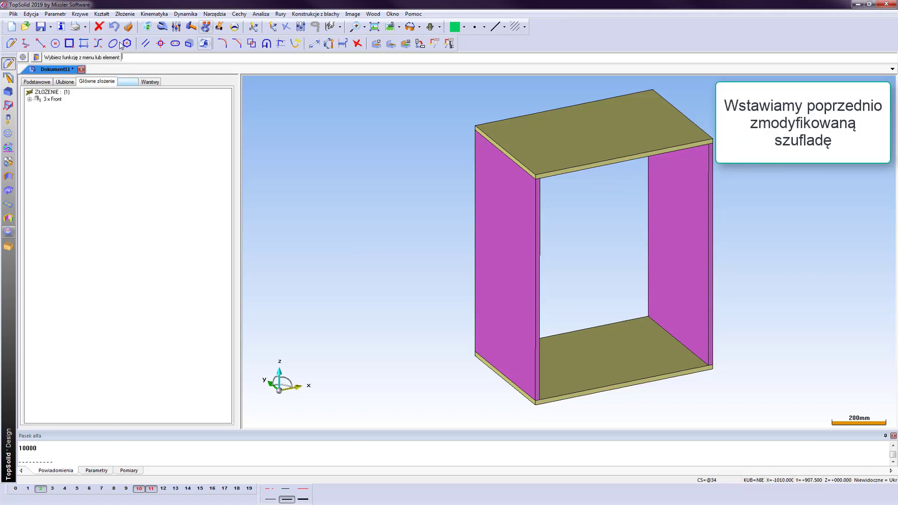
Insert GTV drawer PB-KW-KPL350C-50 from standard components into the cabinet volume.
{"action": "left_click", "coordinate": [131, 17]}
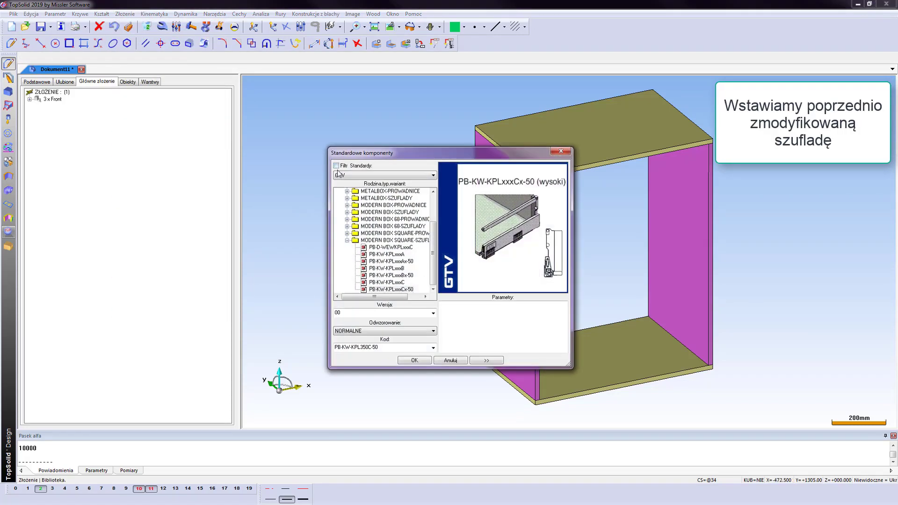
{"action": "left_click", "coordinate": [392, 347]}
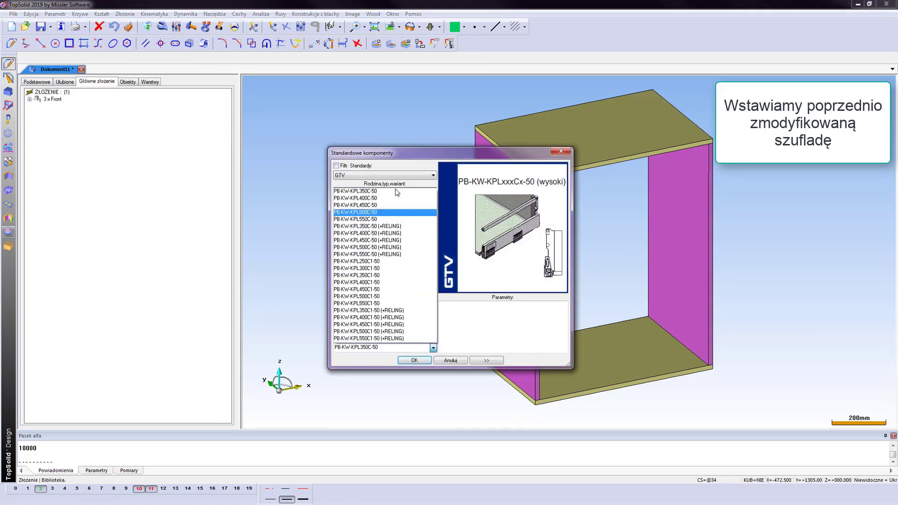
{"action": "left_click", "coordinate": [394, 192]}
{"action": "left_click", "coordinate": [416, 361]}
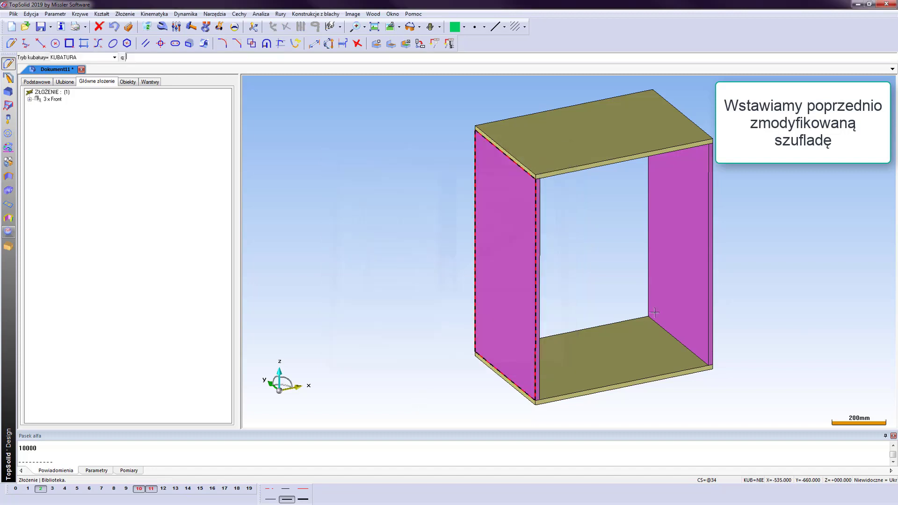
{"action": "left_click", "coordinate": [22, 58]}
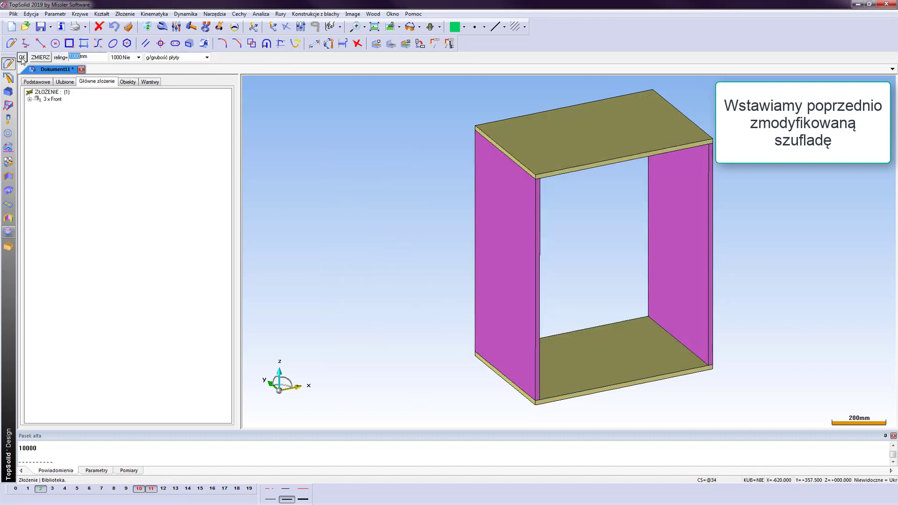
{"action": "left_click", "coordinate": [22, 57]}
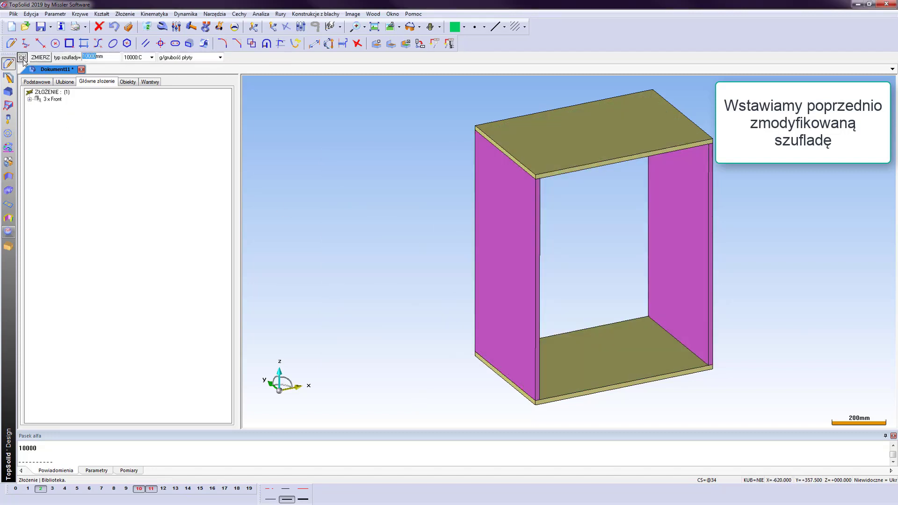
{"action": "left_click", "coordinate": [22, 57]}
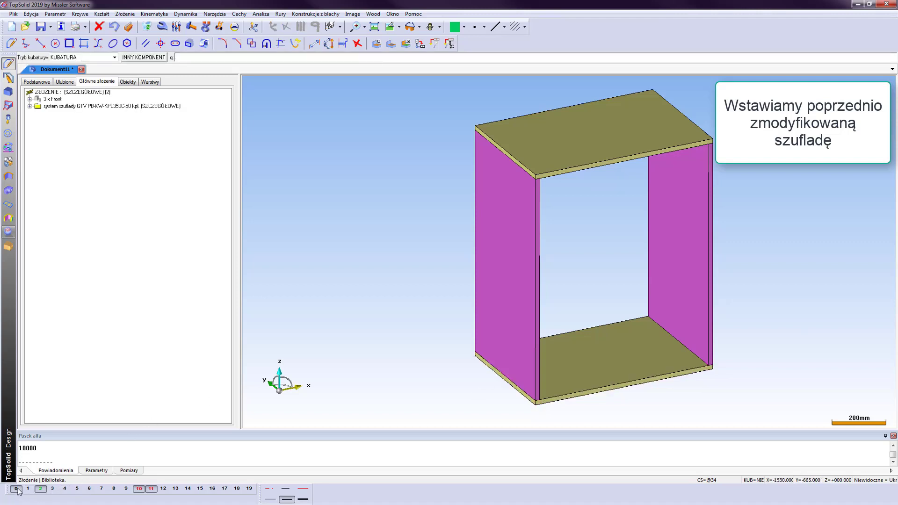
Put the drawer on layer 2 and check layer 0's visibility.
{"action": "right_click", "coordinate": [40, 491]}
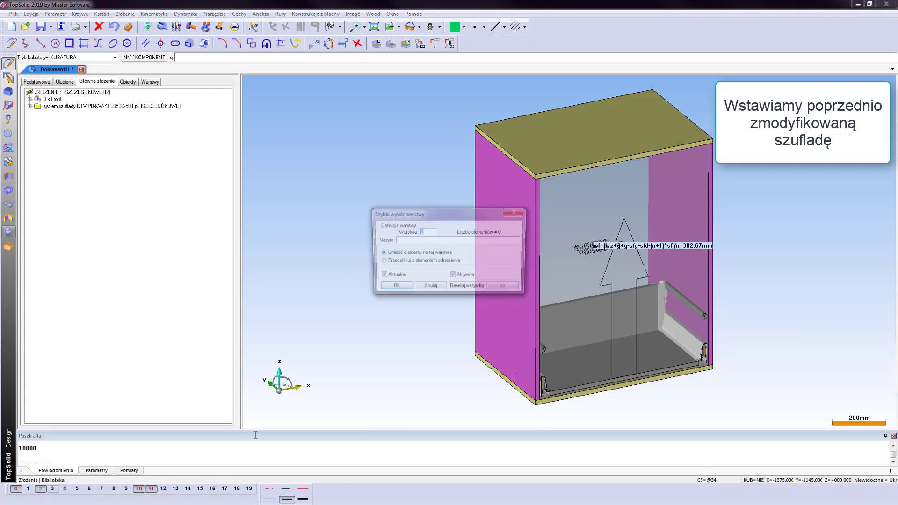
{"action": "left_click", "coordinate": [403, 288]}
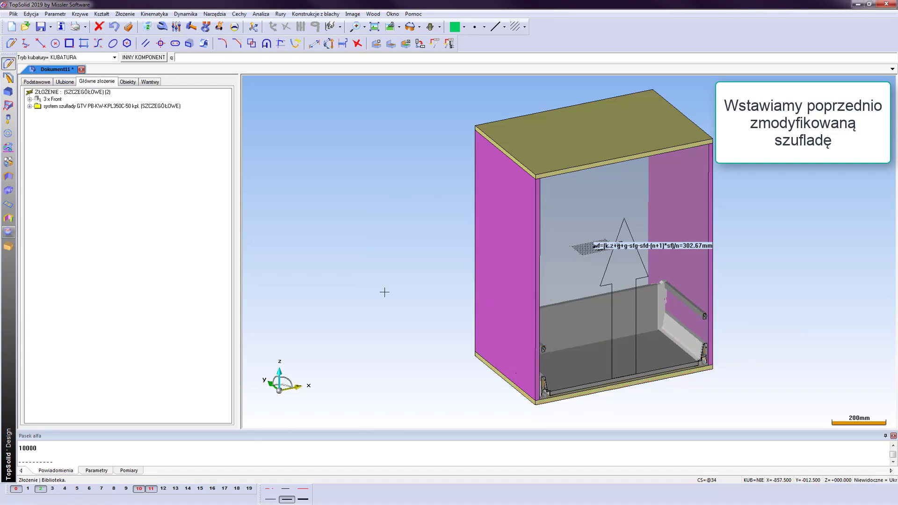
{"action": "left_click", "coordinate": [16, 489]}
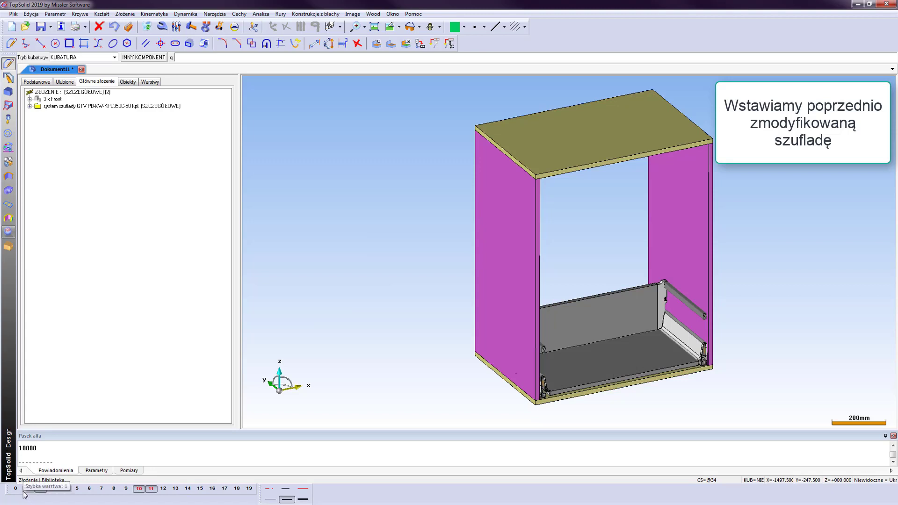
{"action": "left_click", "coordinate": [17, 490]}
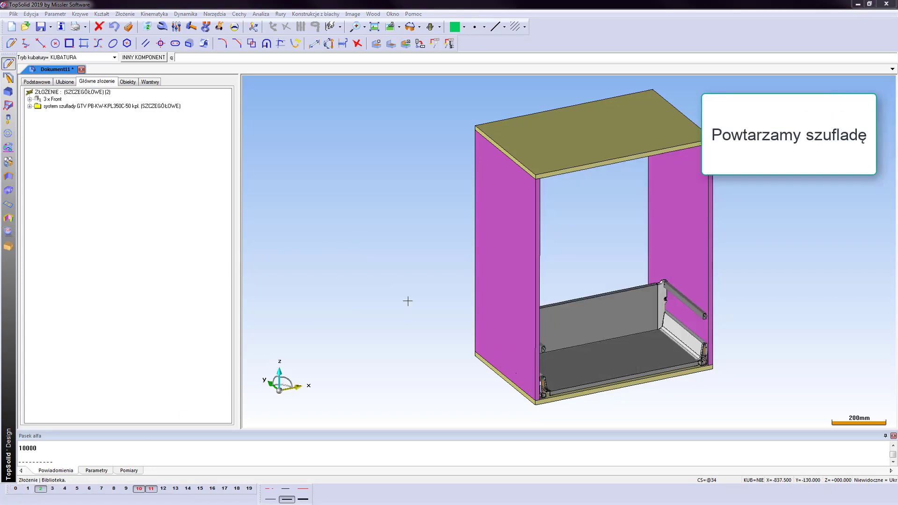
Rotate the view and show layer 1 so the fronts are visible again.
{"action": "key", "text": "Escape"}
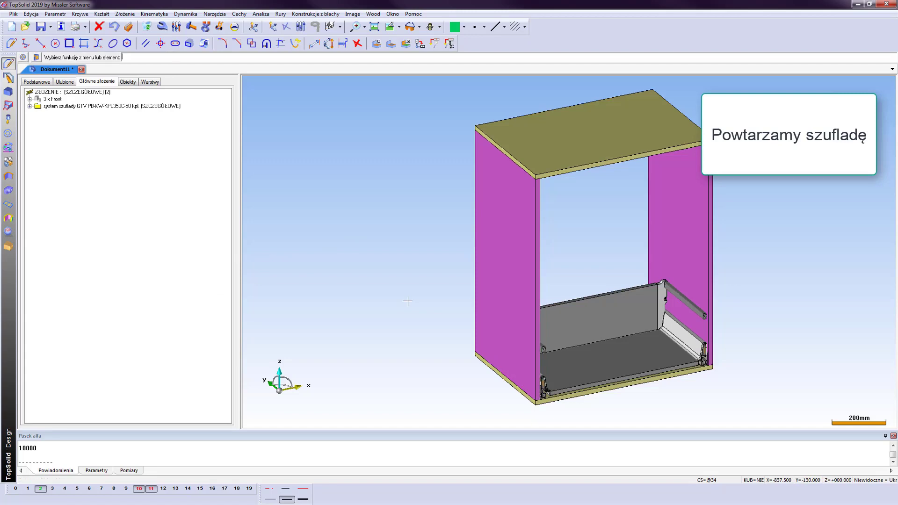
{"action": "key", "text": "Left"}
{"action": "key", "text": "Left"}
{"action": "key", "text": "Left"}
{"action": "key", "text": "Left"}
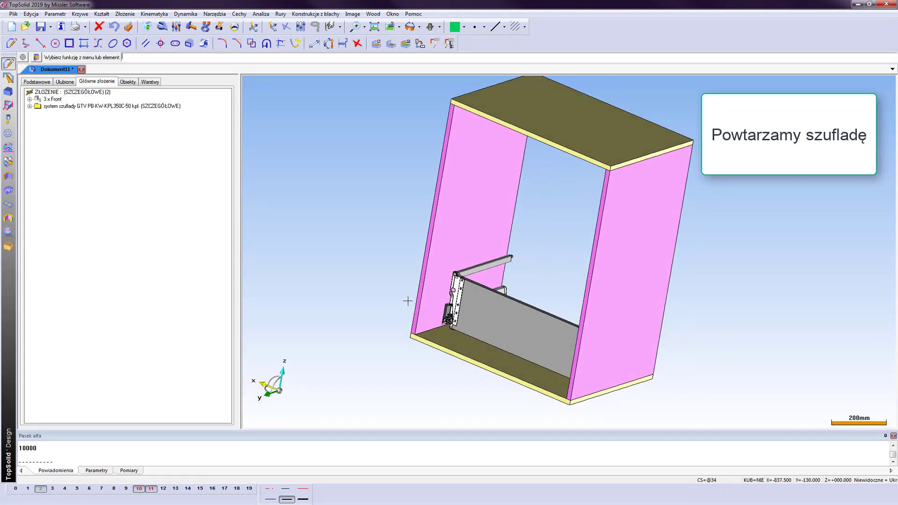
{"action": "key", "text": "Left"}
{"action": "key", "text": "Left"}
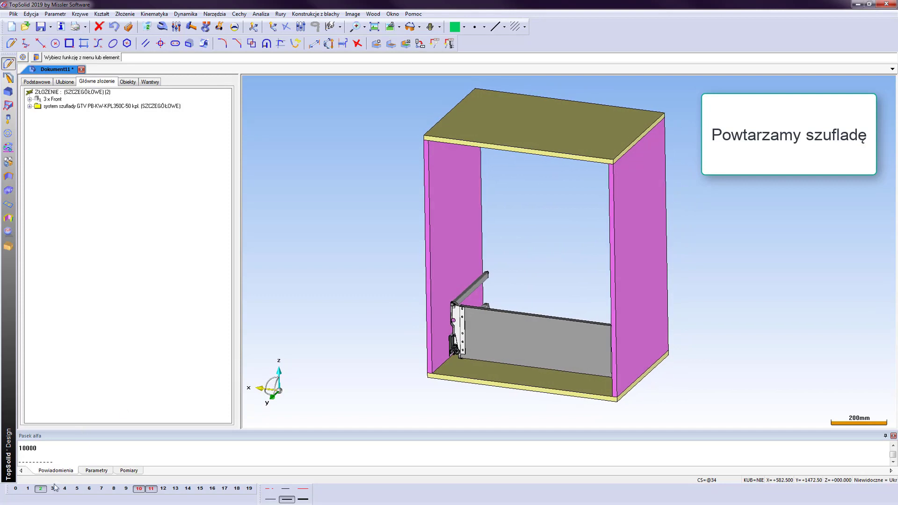
{"action": "left_click", "coordinate": [28, 488]}
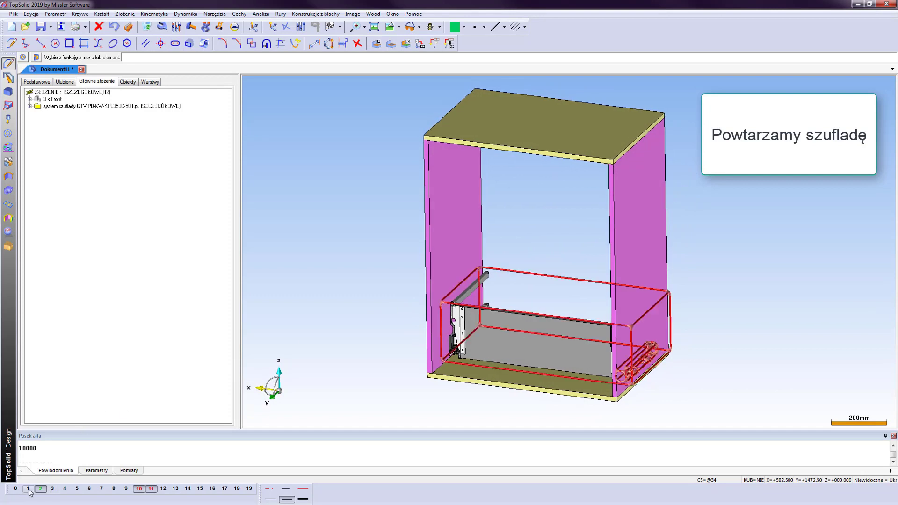
Repeat the drawer system along the fronts' pattern to get three drawers.
{"action": "left_click", "coordinate": [31, 13]}
{"action": "left_click", "coordinate": [77, 153]}
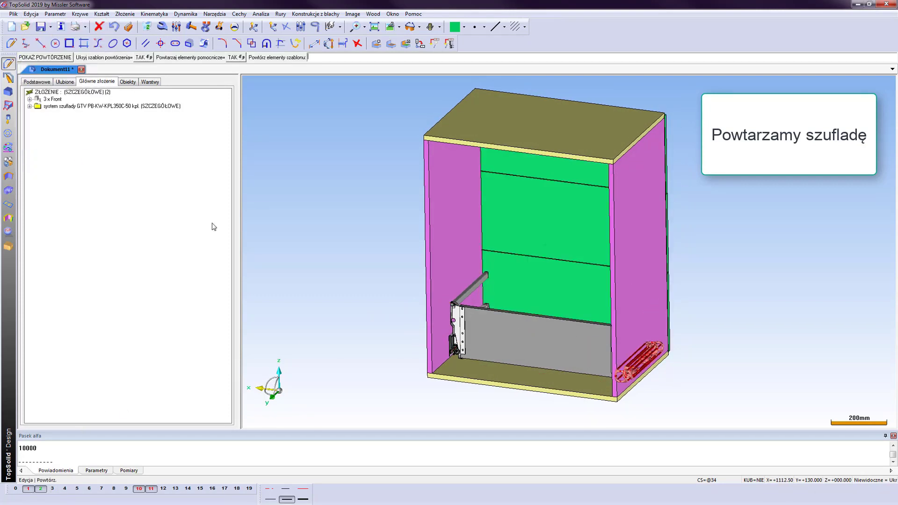
{"action": "left_click", "coordinate": [526, 347]}
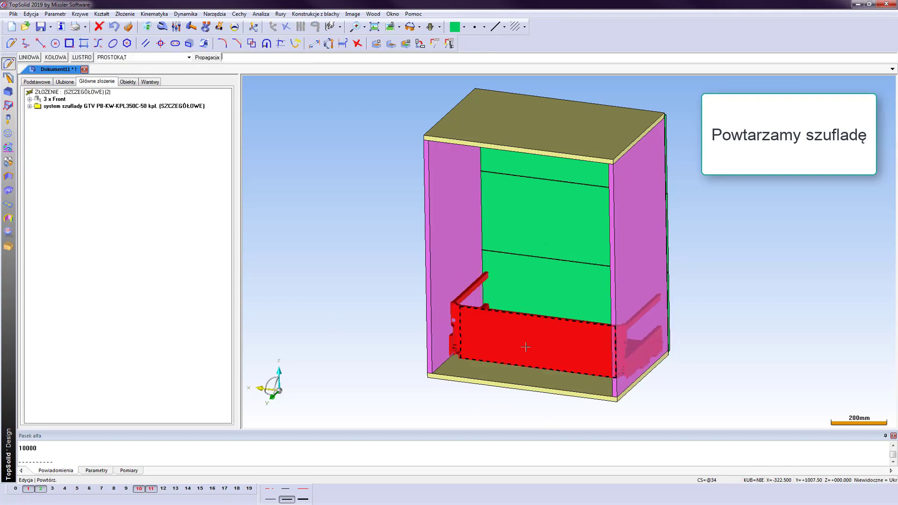
{"action": "left_click", "coordinate": [530, 278]}
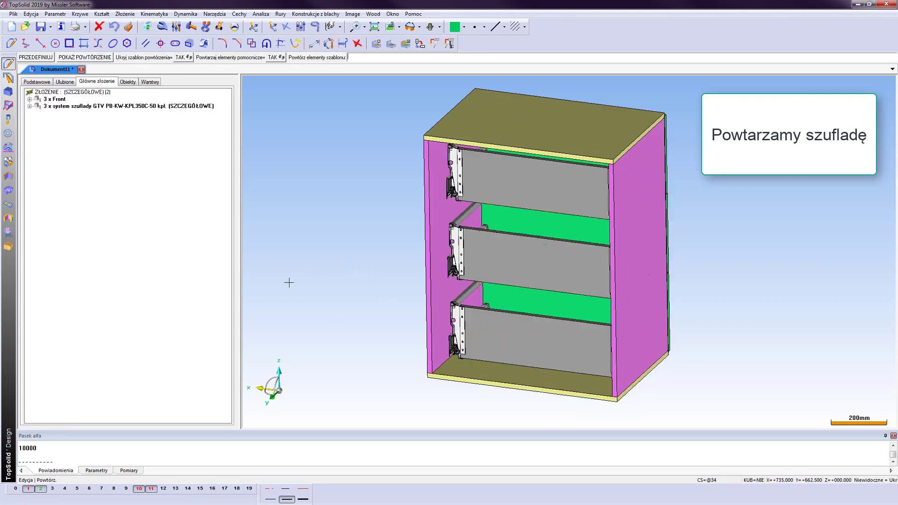
{"action": "key", "text": "Escape"}
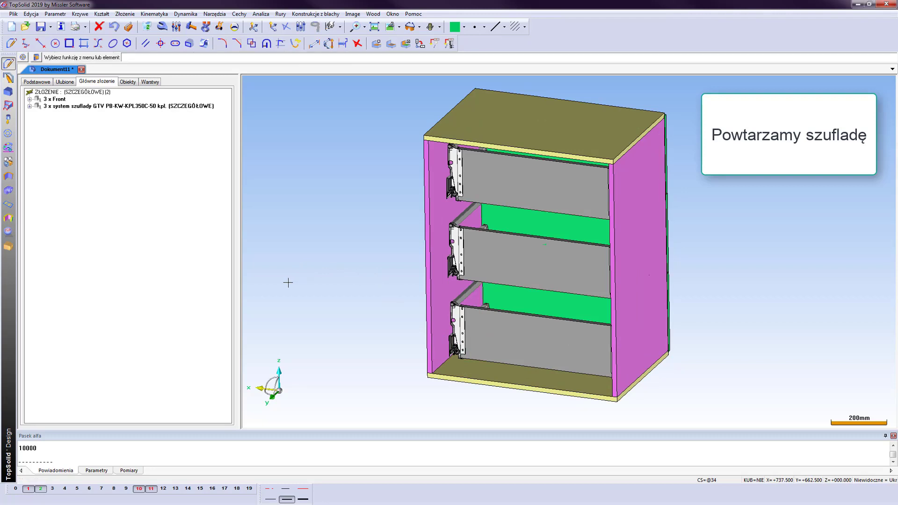
Define the drawer system as sub-component szuflada with variant condition szuflada.L<k.y-20mm+szuflada.r+szuflada.c.
{"action": "left_click", "coordinate": [125, 13]}
{"action": "mouse_move", "coordinate": [147, 189]}
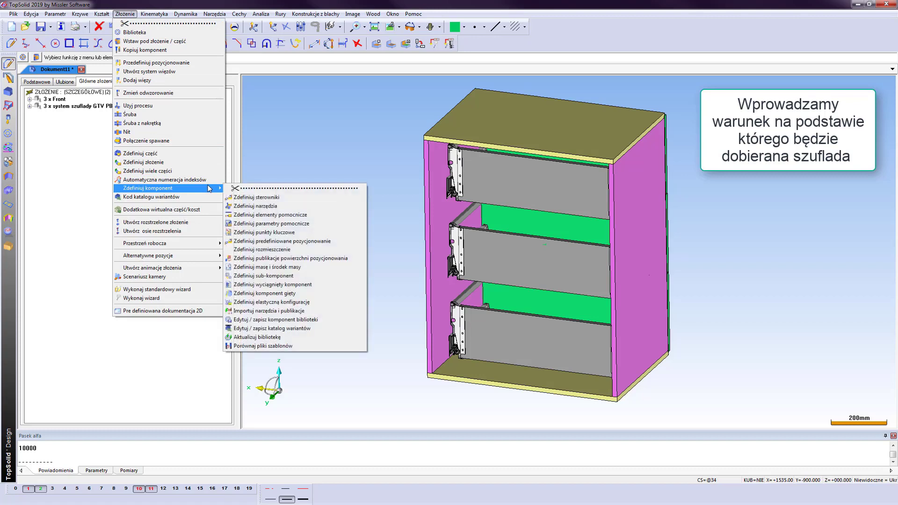
{"action": "left_click", "coordinate": [314, 276]}
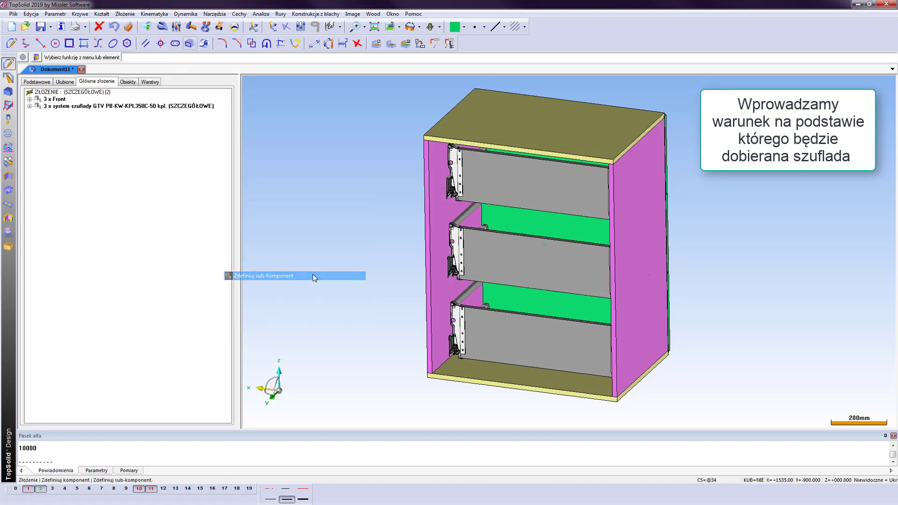
{"action": "left_click", "coordinate": [523, 271]}
{"action": "type", "text": "szuflada"}
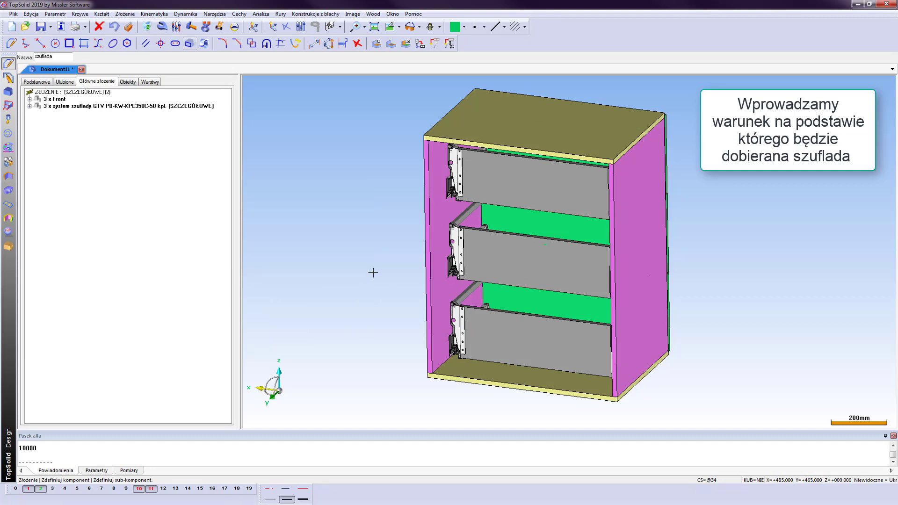
{"action": "key", "text": "Return"}
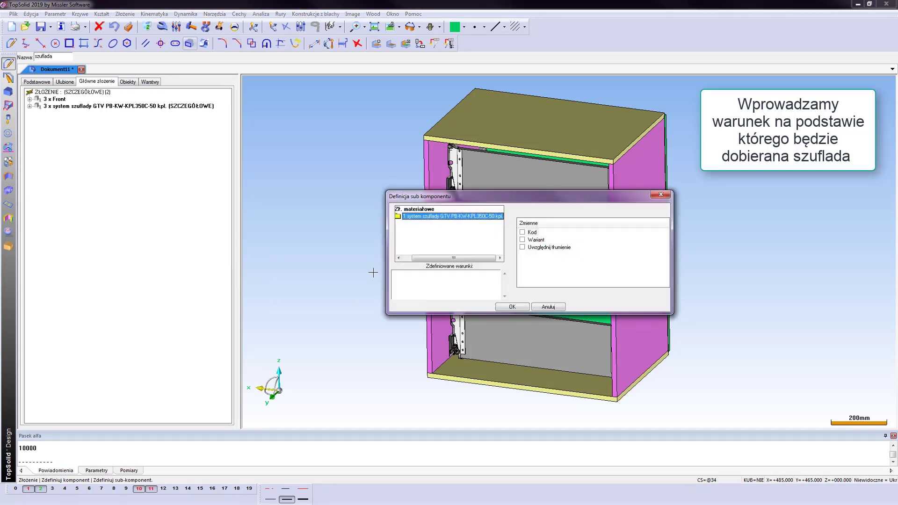
{"action": "left_click", "coordinate": [522, 239]}
{"action": "type", "text": "szuflada.L<k.y-20mm+szuflada.r+szuflada.d"}
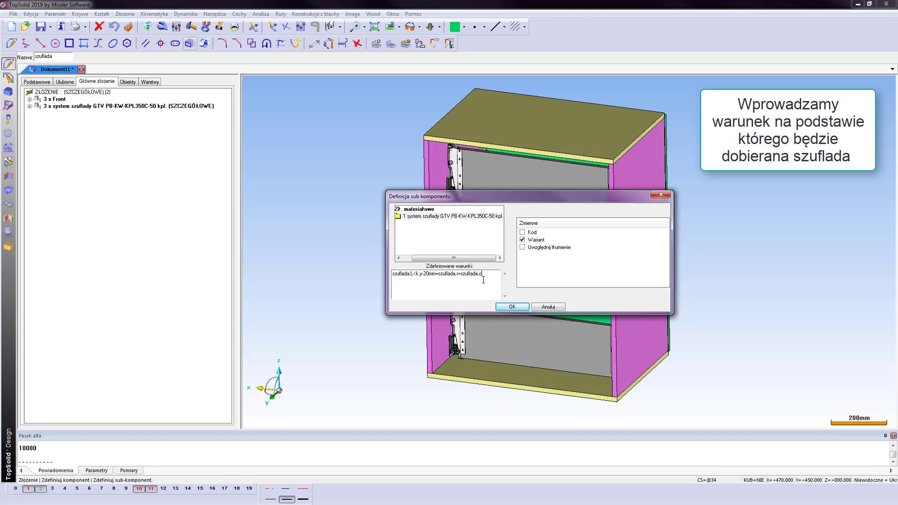
{"action": "left_click", "coordinate": [514, 307]}
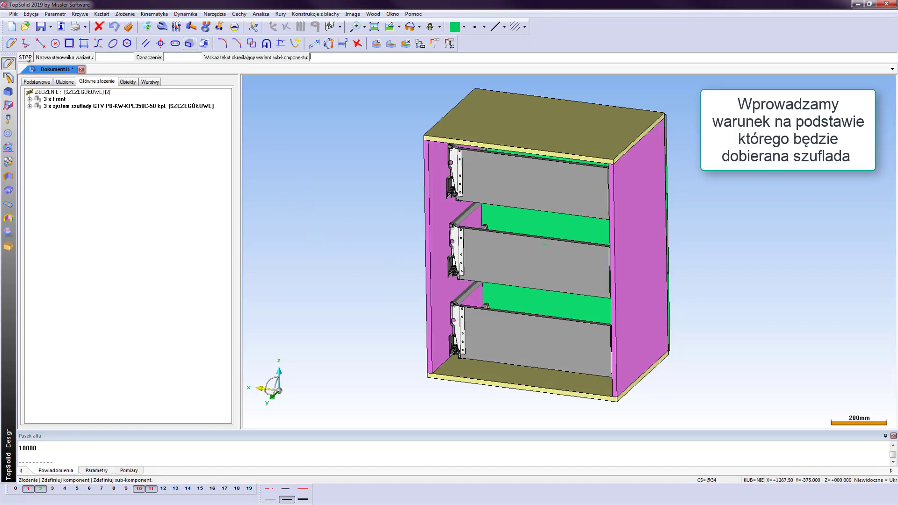
{"action": "key", "text": "Return"}
{"action": "key", "text": "Return"}
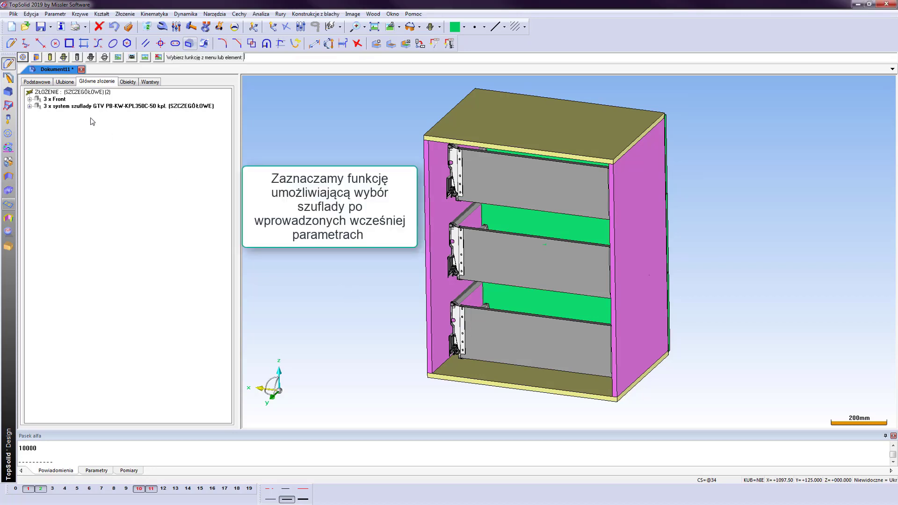
Set Wybierz pierwszy kod to TAK on szuflada so drawers switch to the KPL450C variant.
{"action": "left_click", "coordinate": [30, 106]}
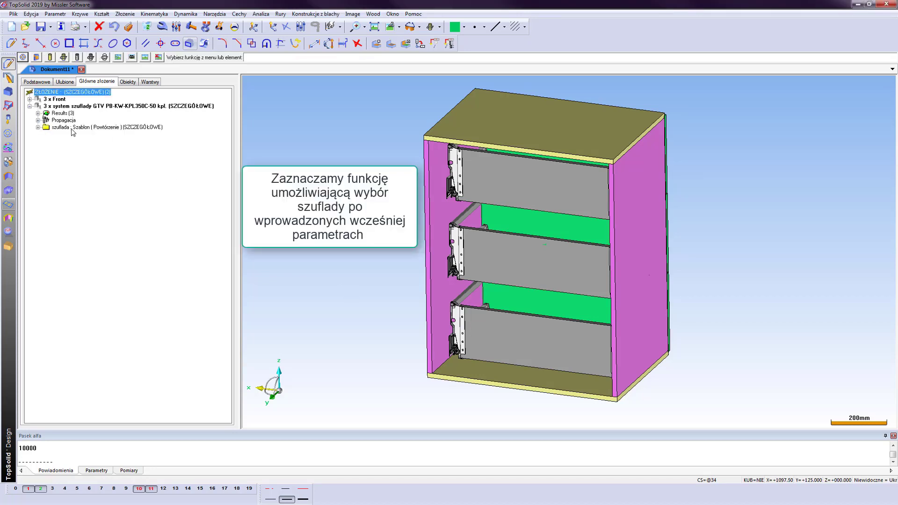
{"action": "right_click", "coordinate": [72, 129]}
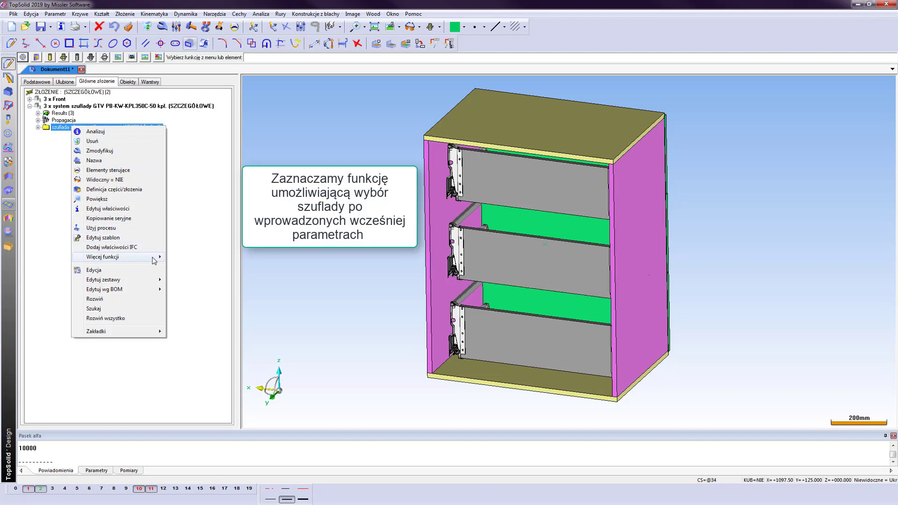
{"action": "mouse_move", "coordinate": [102, 257]}
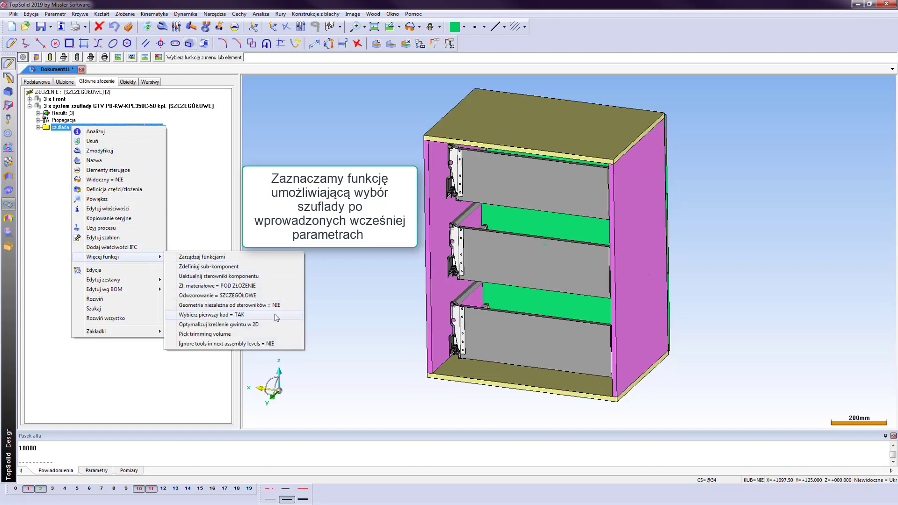
{"action": "left_click", "coordinate": [276, 315]}
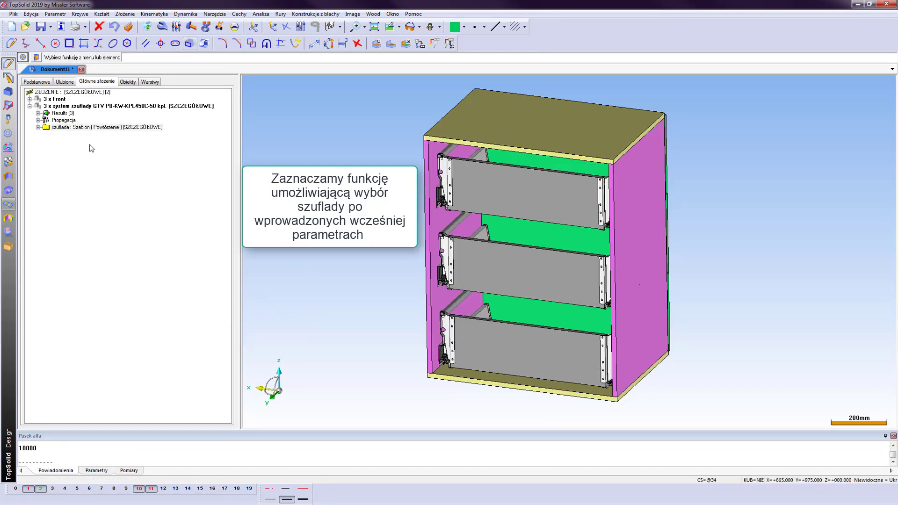
{"action": "left_click", "coordinate": [31, 106]}
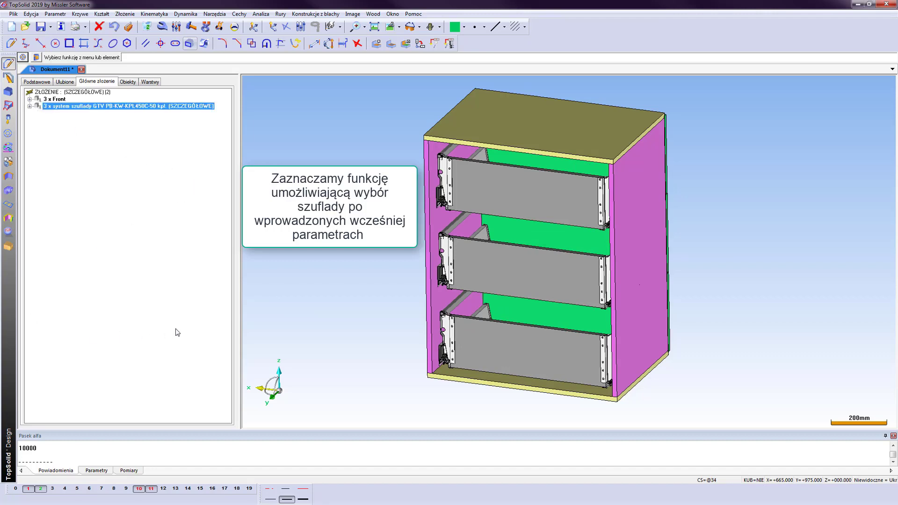
Change cabinet depth k.y from 500 mm to 400 mm, then view the cabinet in perspective, fitted.
{"action": "left_click", "coordinate": [129, 82]}
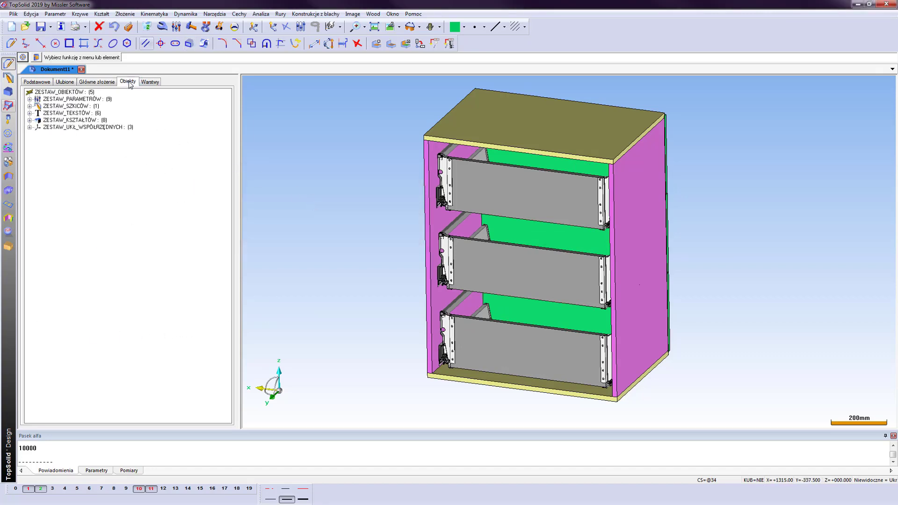
{"action": "left_click", "coordinate": [29, 99]}
{"action": "right_click", "coordinate": [63, 117]}
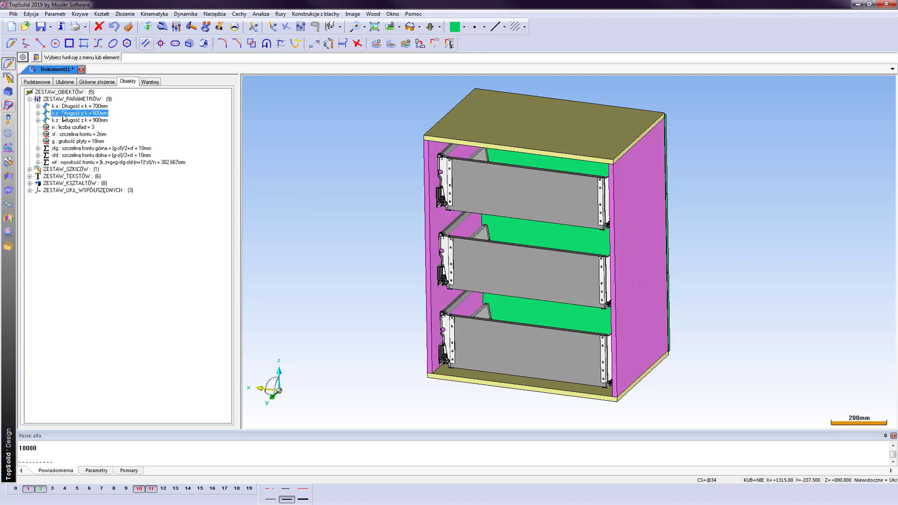
{"action": "left_click", "coordinate": [87, 137]}
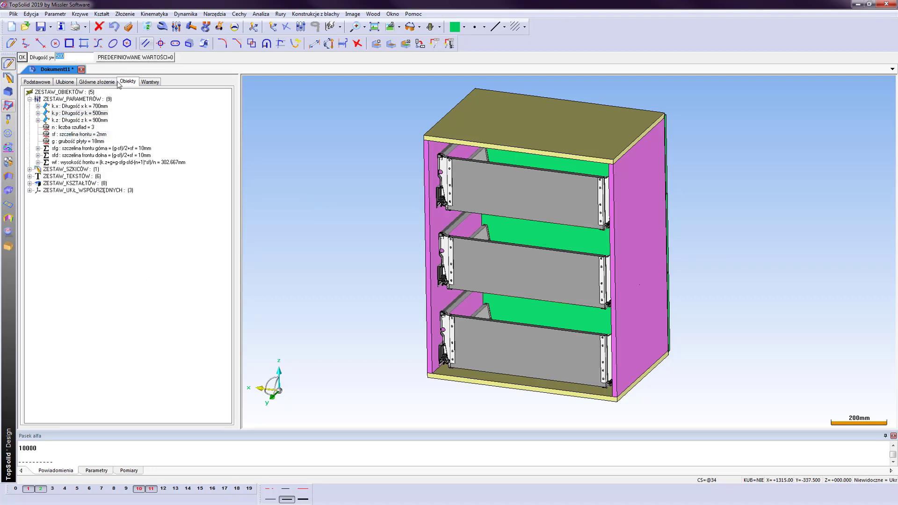
{"action": "type", "text": "0"}
{"action": "key", "text": "Return"}
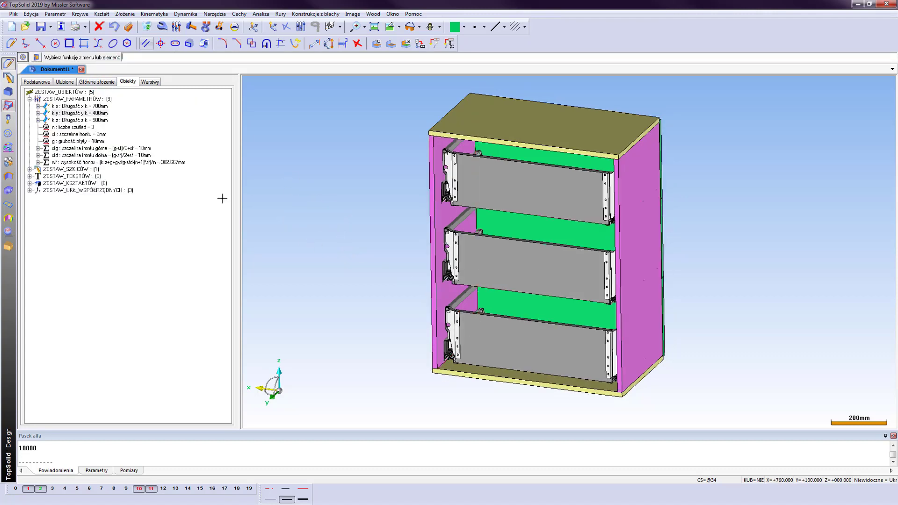
{"action": "left_click", "coordinate": [30, 100]}
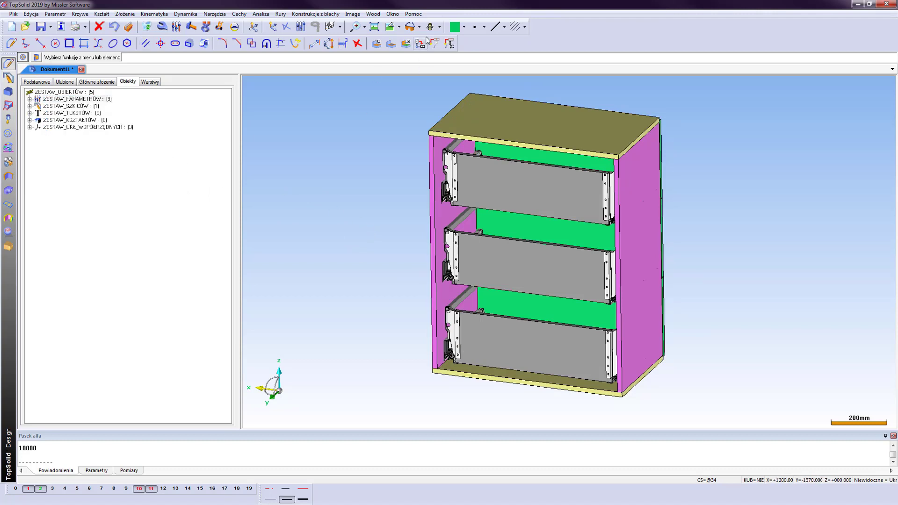
{"action": "left_click", "coordinate": [393, 31]}
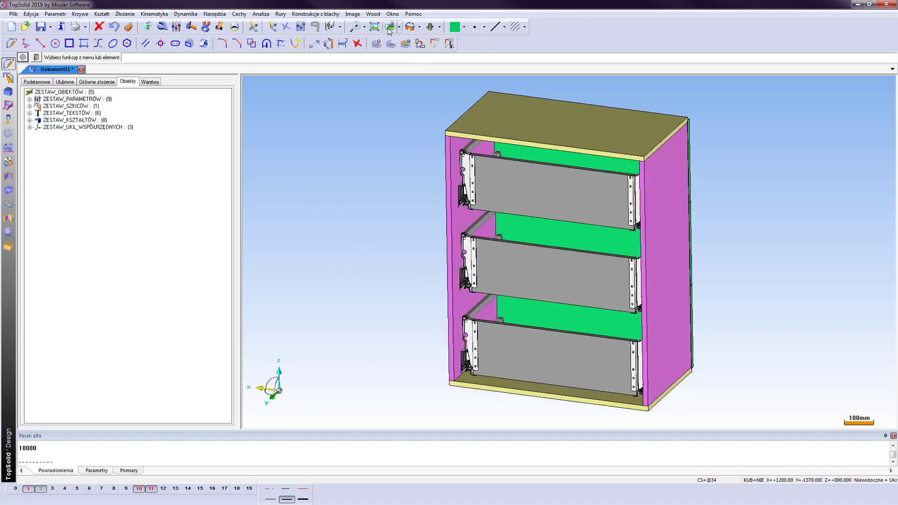
{"action": "left_click", "coordinate": [374, 27]}
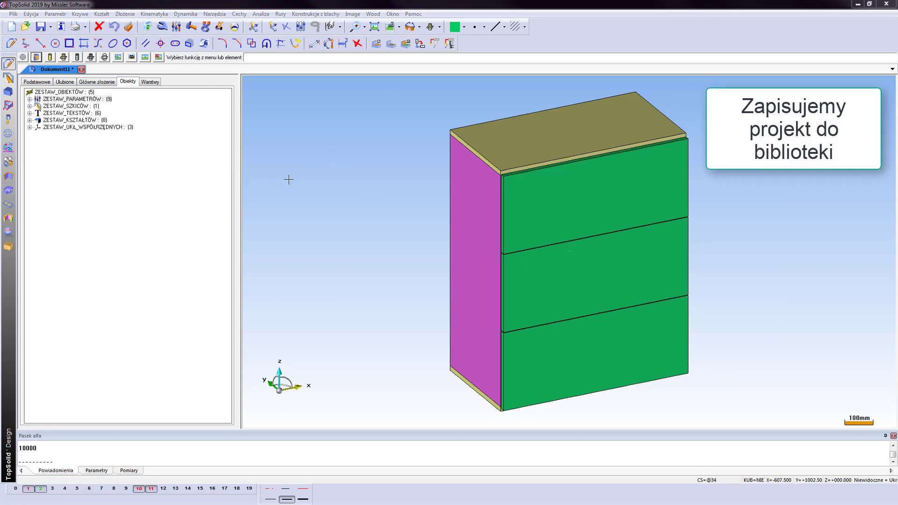
Start saving a standard library component template under the Materiały dydaktyczne standard.
{"action": "left_click", "coordinate": [131, 15]}
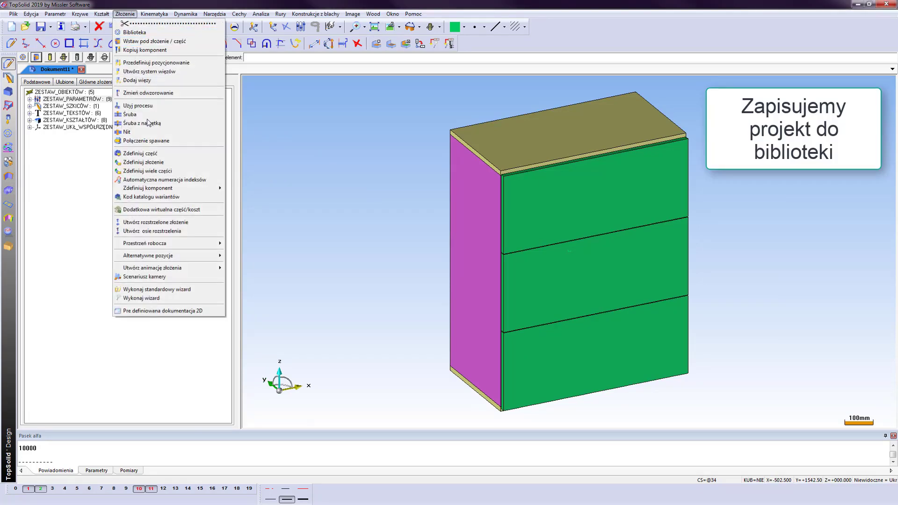
{"action": "mouse_move", "coordinate": [148, 188]}
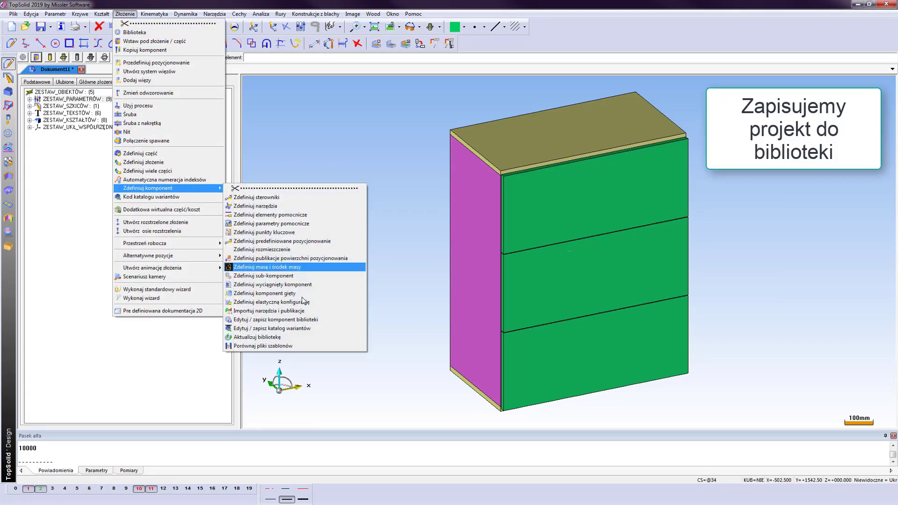
{"action": "left_click", "coordinate": [299, 320]}
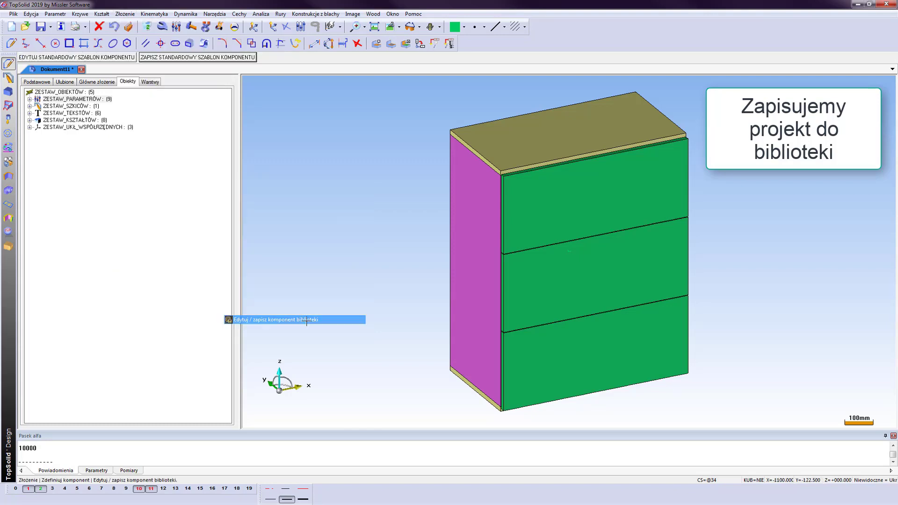
{"action": "left_click", "coordinate": [187, 59]}
{"action": "left_click", "coordinate": [406, 219]}
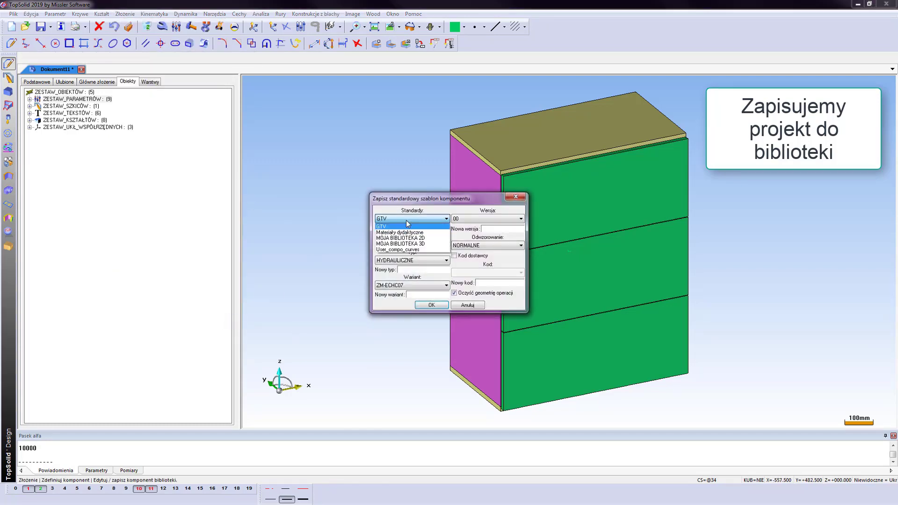
{"action": "left_click", "coordinate": [412, 227]}
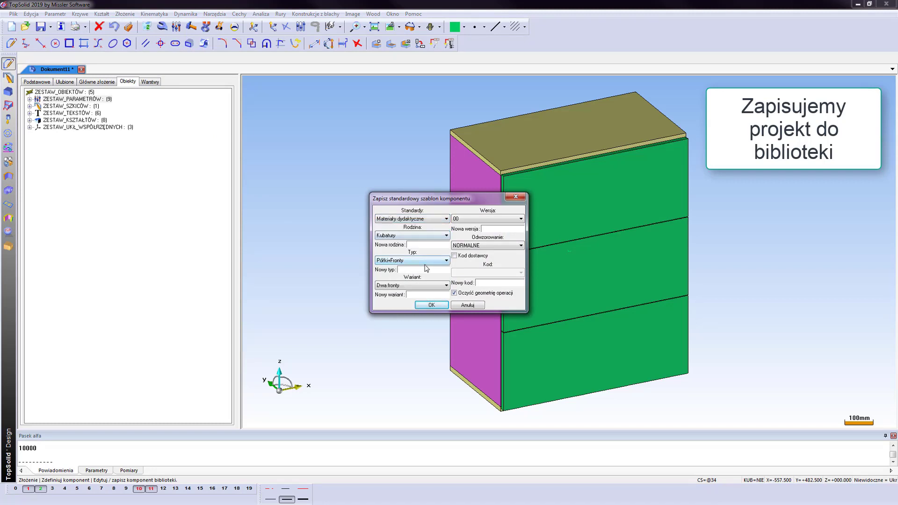
Enter type szuflady+fronty and variant Modern Box square PB-KW-KPL, confirm, and save the document.
{"action": "left_click", "coordinate": [425, 269]}
{"action": "type", "text": "szuf"}
{"action": "type", "text": "lady"}
{"action": "type", "text": "Mo"}
{"action": "type", "text": "de"}
{"action": "type", "text": " B"}
{"action": "type", "text": "ox"}
{"action": "type", "text": " o"}
{"action": "type", "text": "squ"}
{"action": "type", "text": "are"}
{"action": "type", "text": " PB"}
{"action": "type", "text": "-KW"}
{"action": "type", "text": "-K"}
{"action": "type", "text": "W"}
{"action": "key", "text": "BackSpace"}
{"action": "type", "text": "PL"}
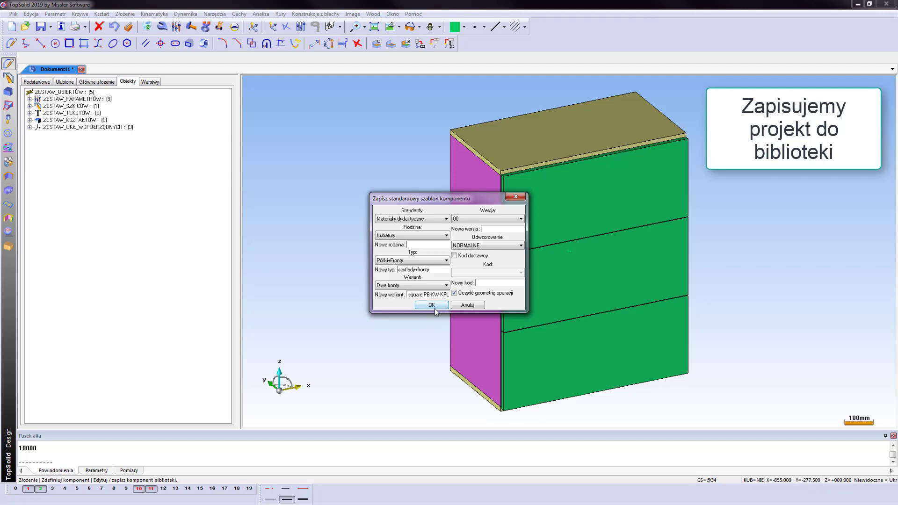
{"action": "left_click", "coordinate": [432, 306]}
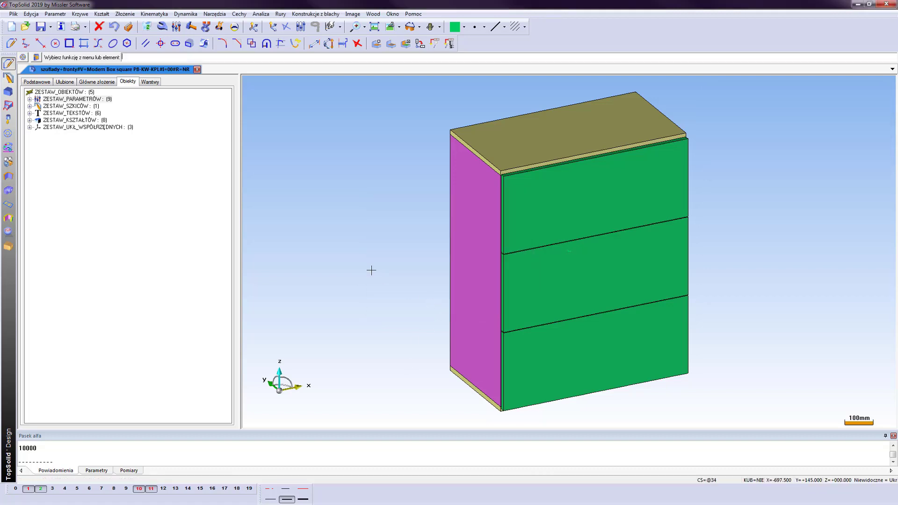
{"action": "left_click", "coordinate": [40, 27]}
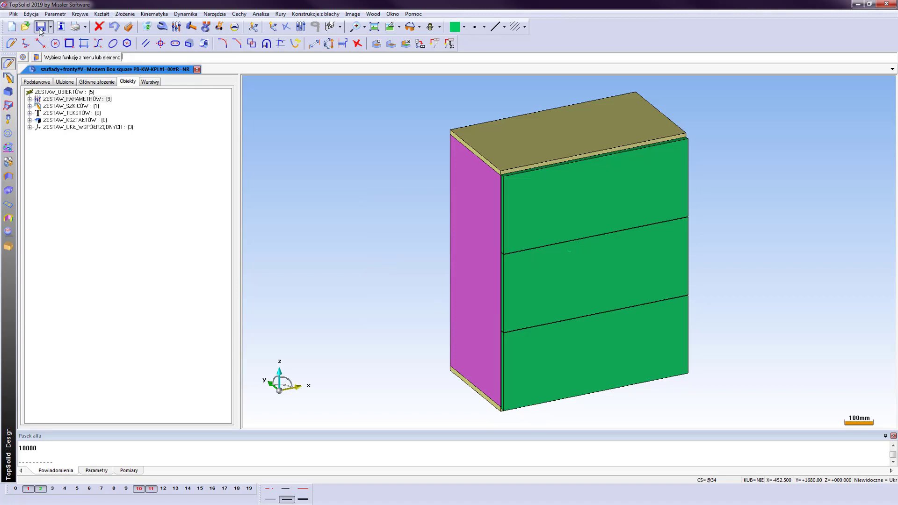
Close the cabinet document window.
{"action": "left_click", "coordinate": [197, 70]}
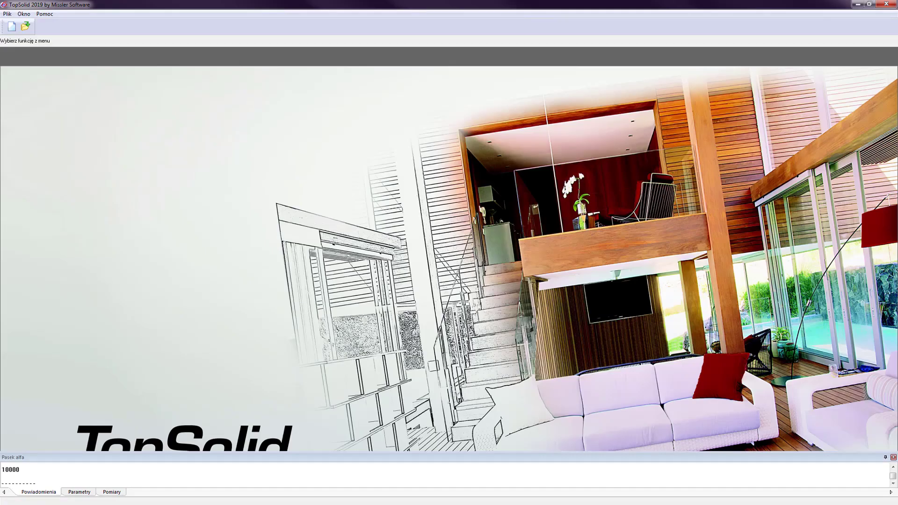